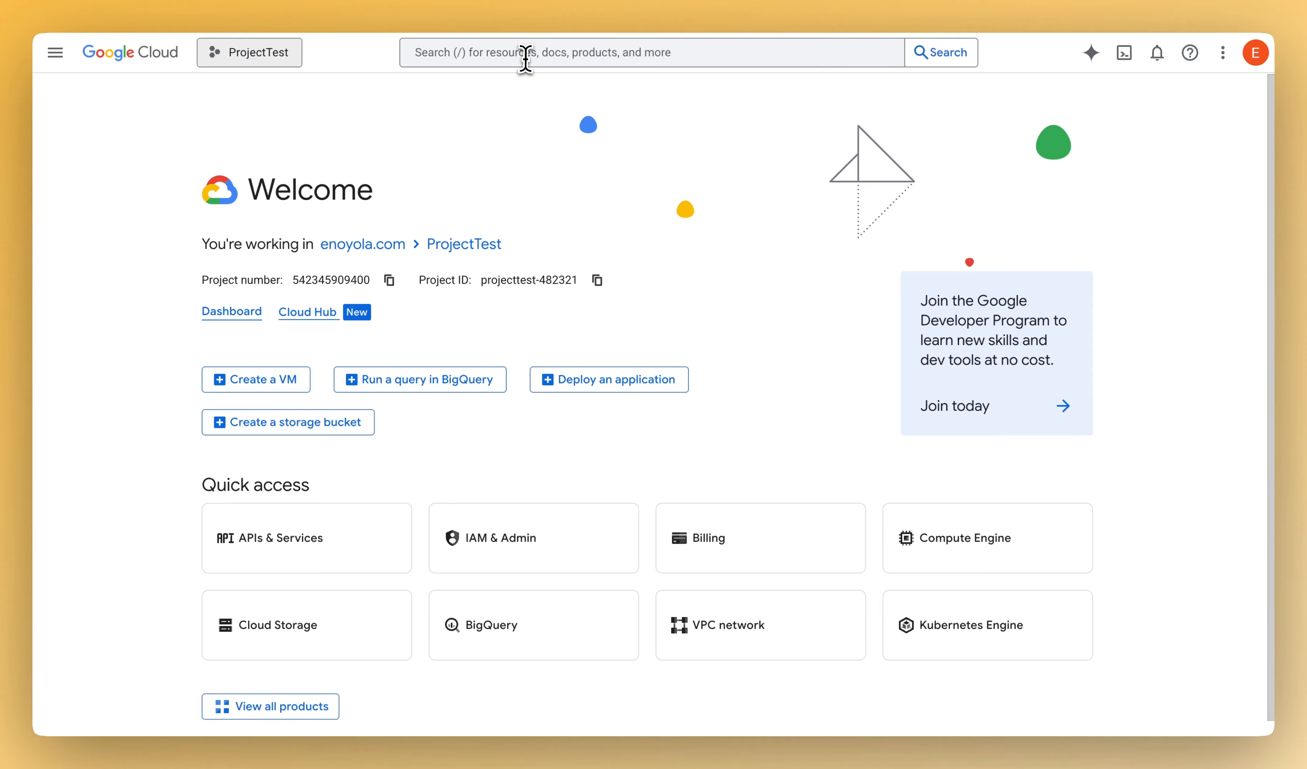
- Search the console for "compute" to find the Compute Engine product
click(525, 56)
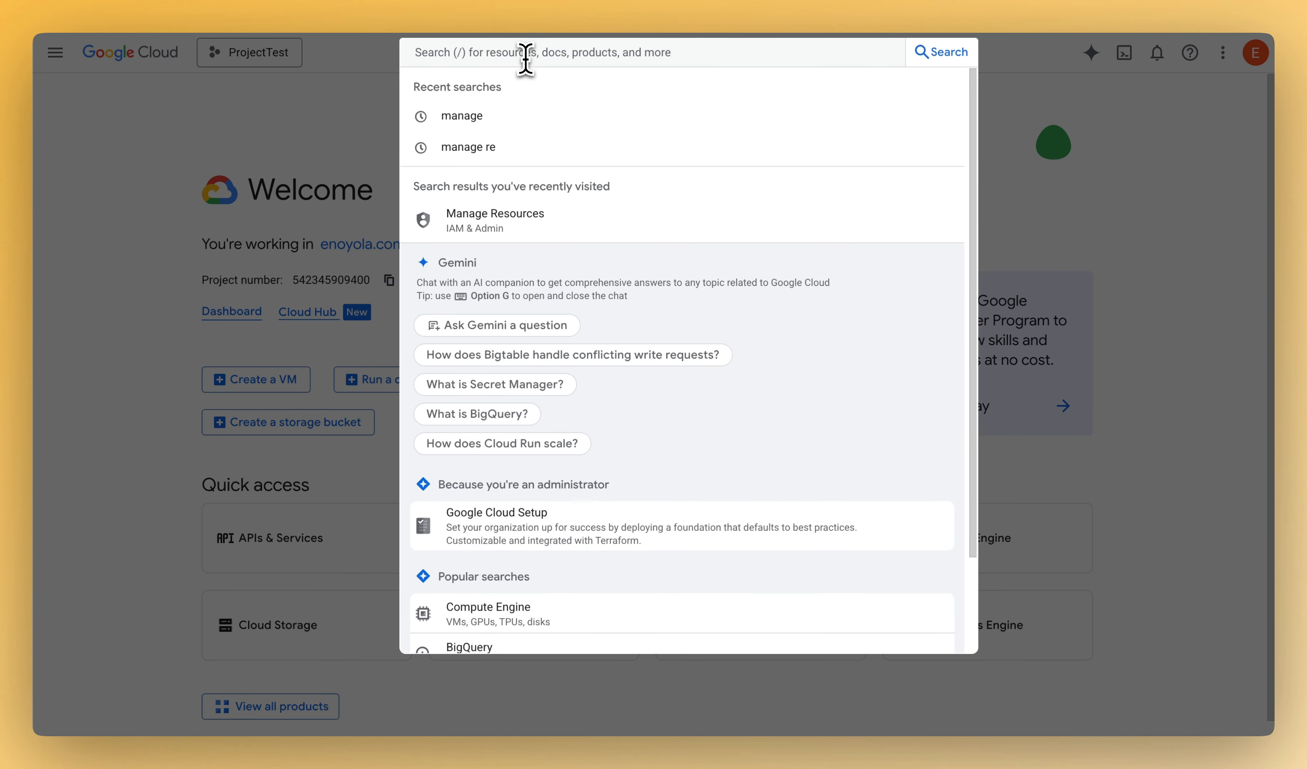
text(c)
key(BackSpace)
text(compute engine)
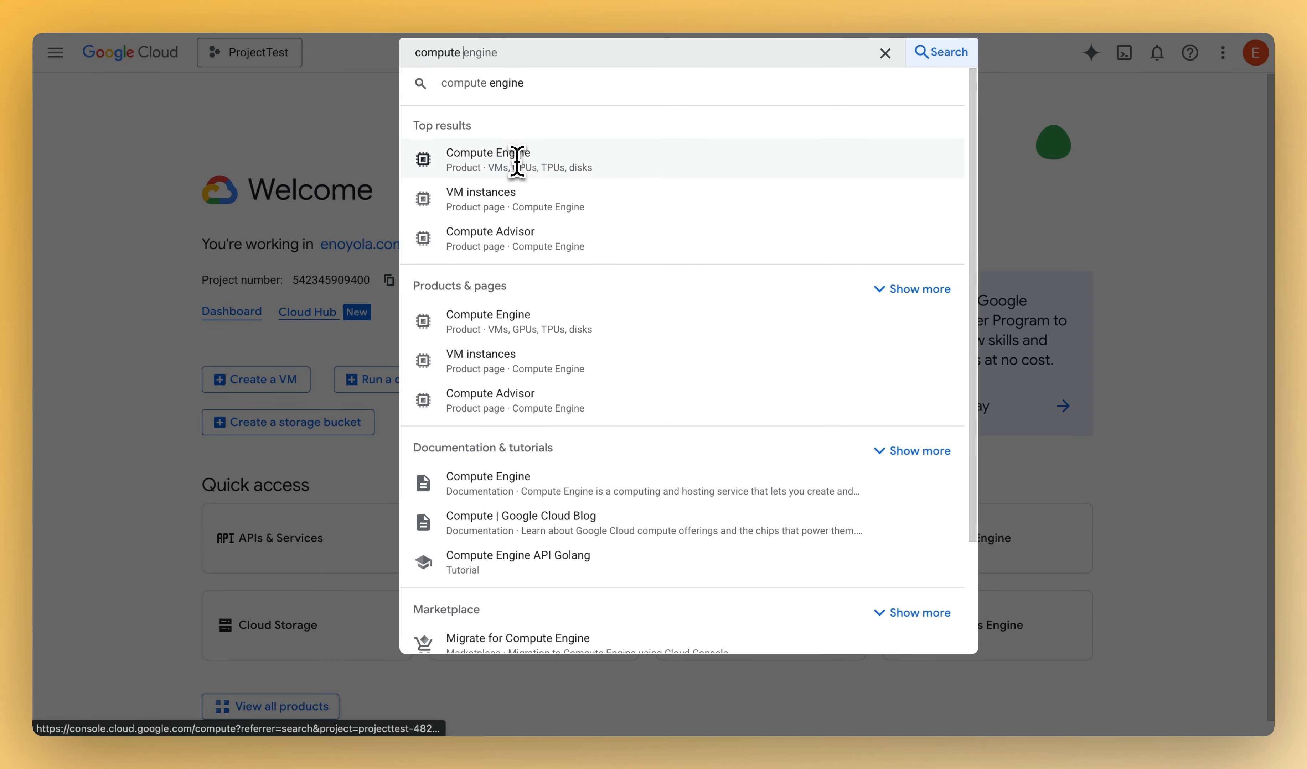
click(516, 164)
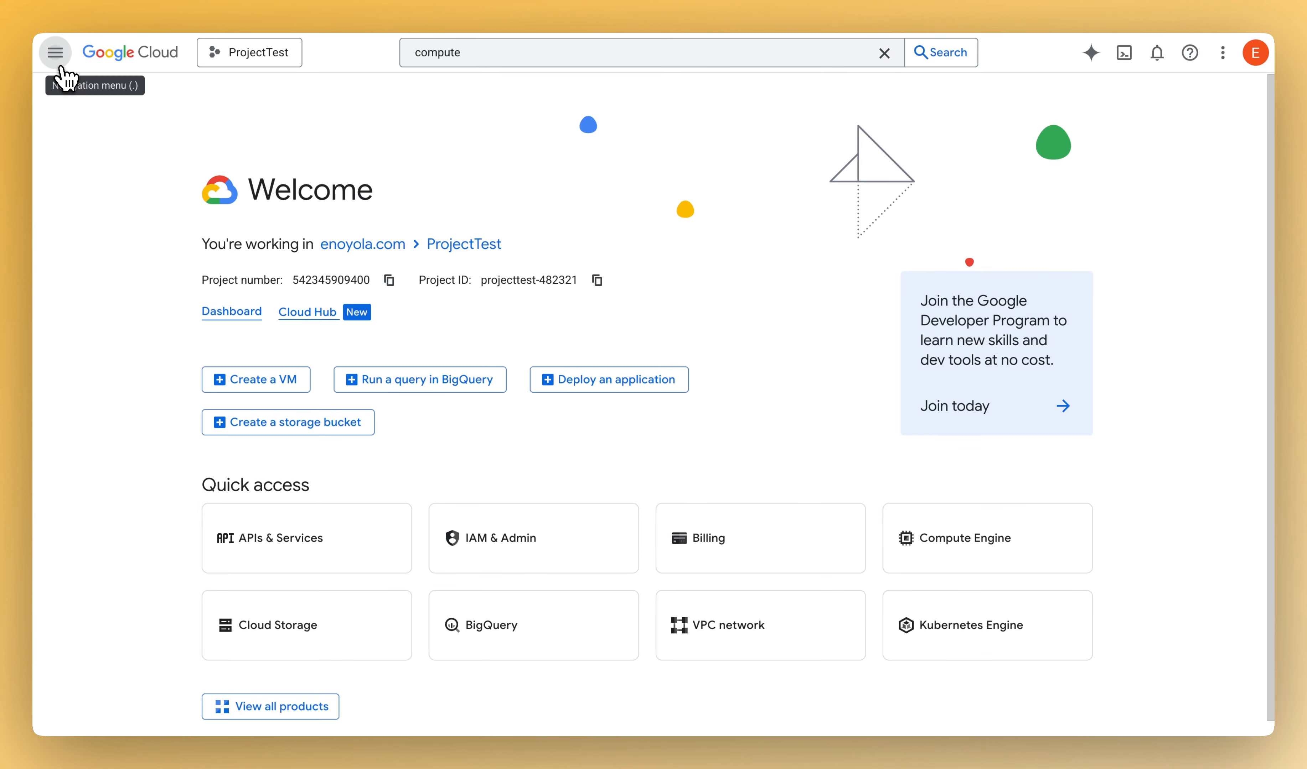
- Go to Compute Engine's VM instances, enable the Compute Engine API, and dismiss the tutorial
click(55, 53)
mouse_move(108, 510)
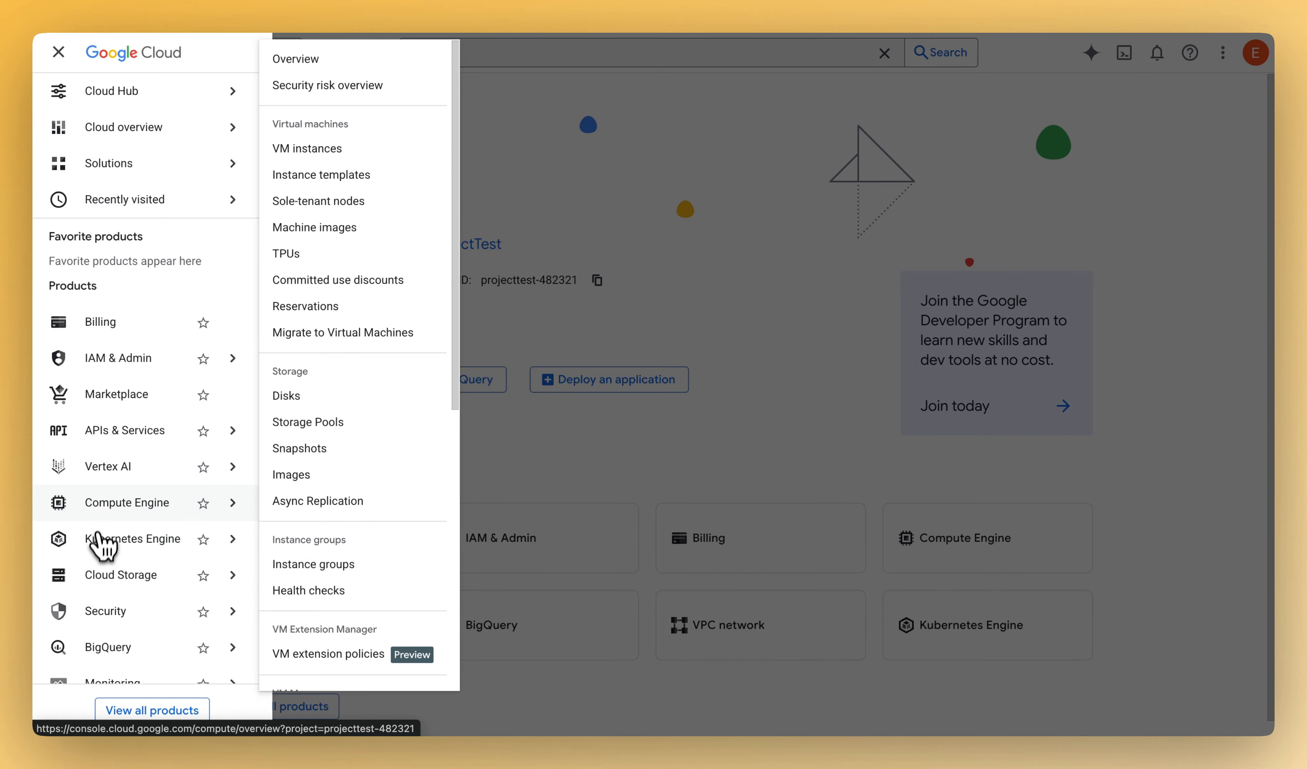
click(112, 510)
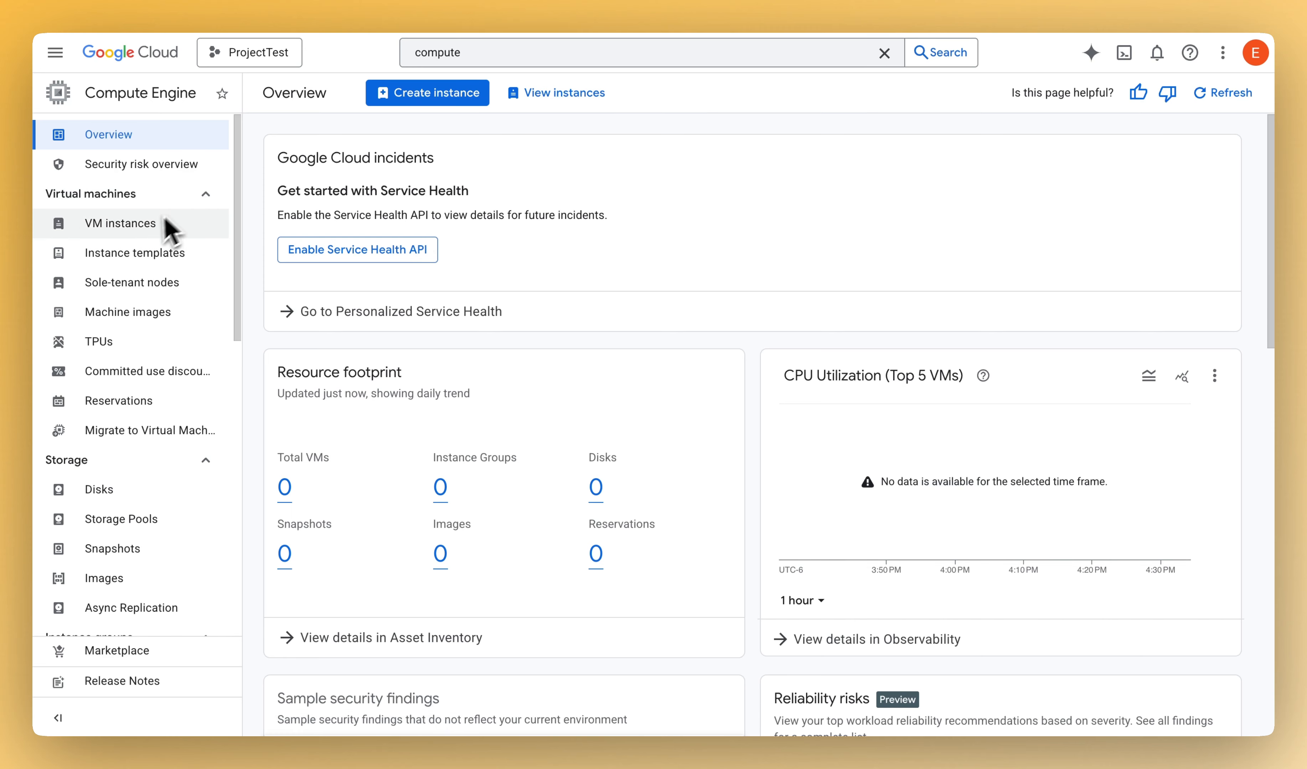
click(141, 233)
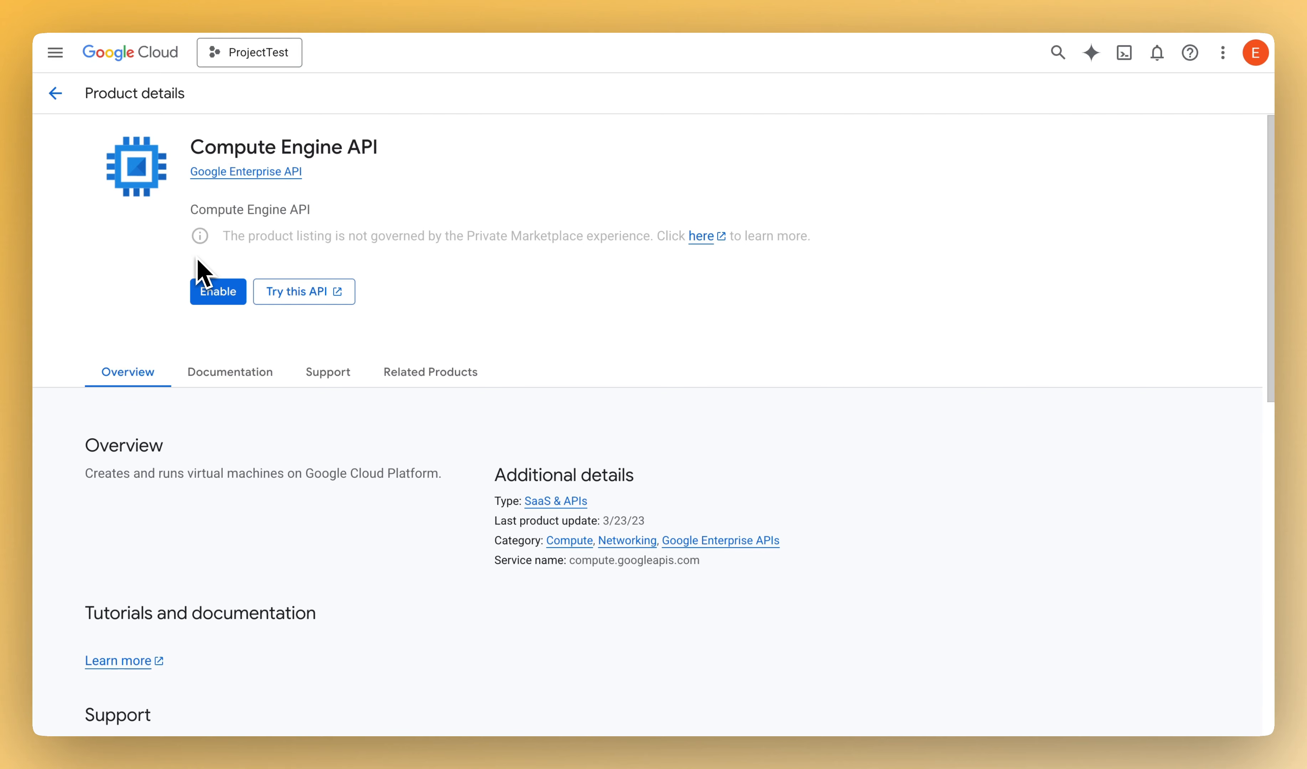
click(218, 298)
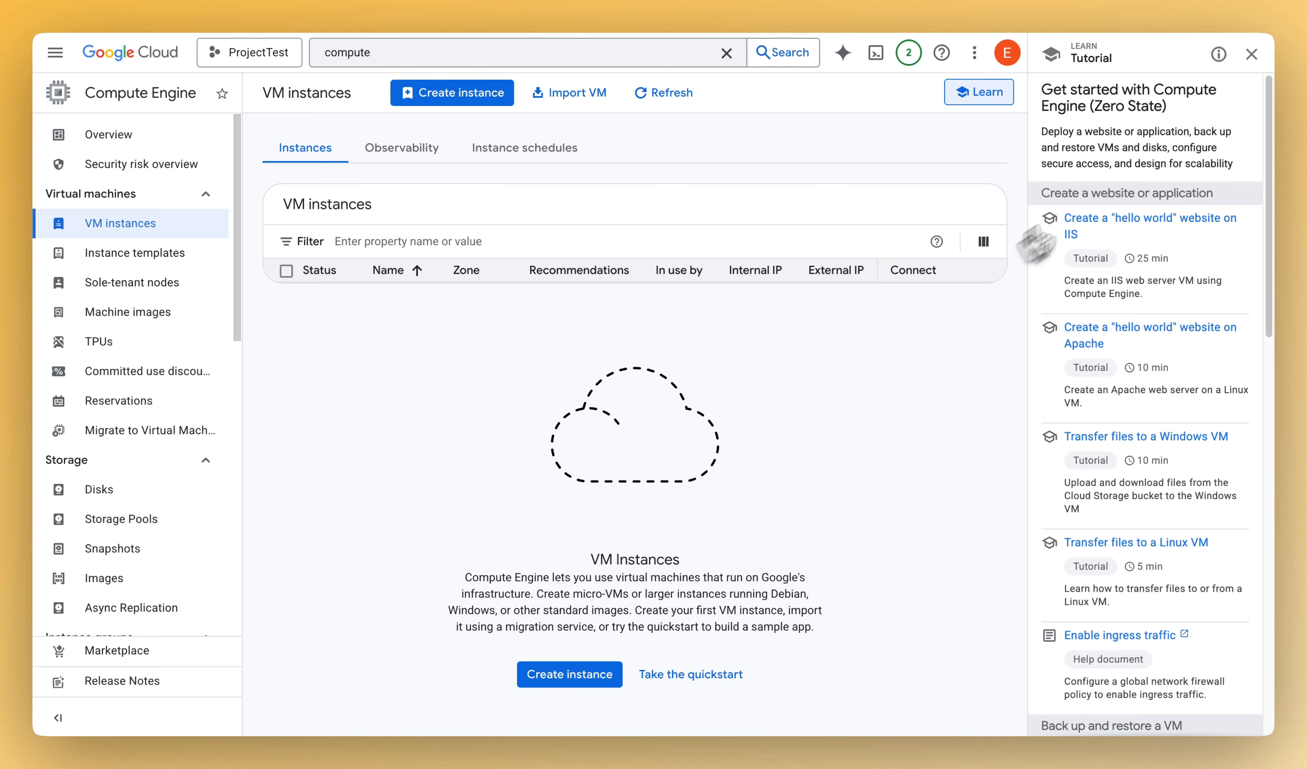
click(1251, 55)
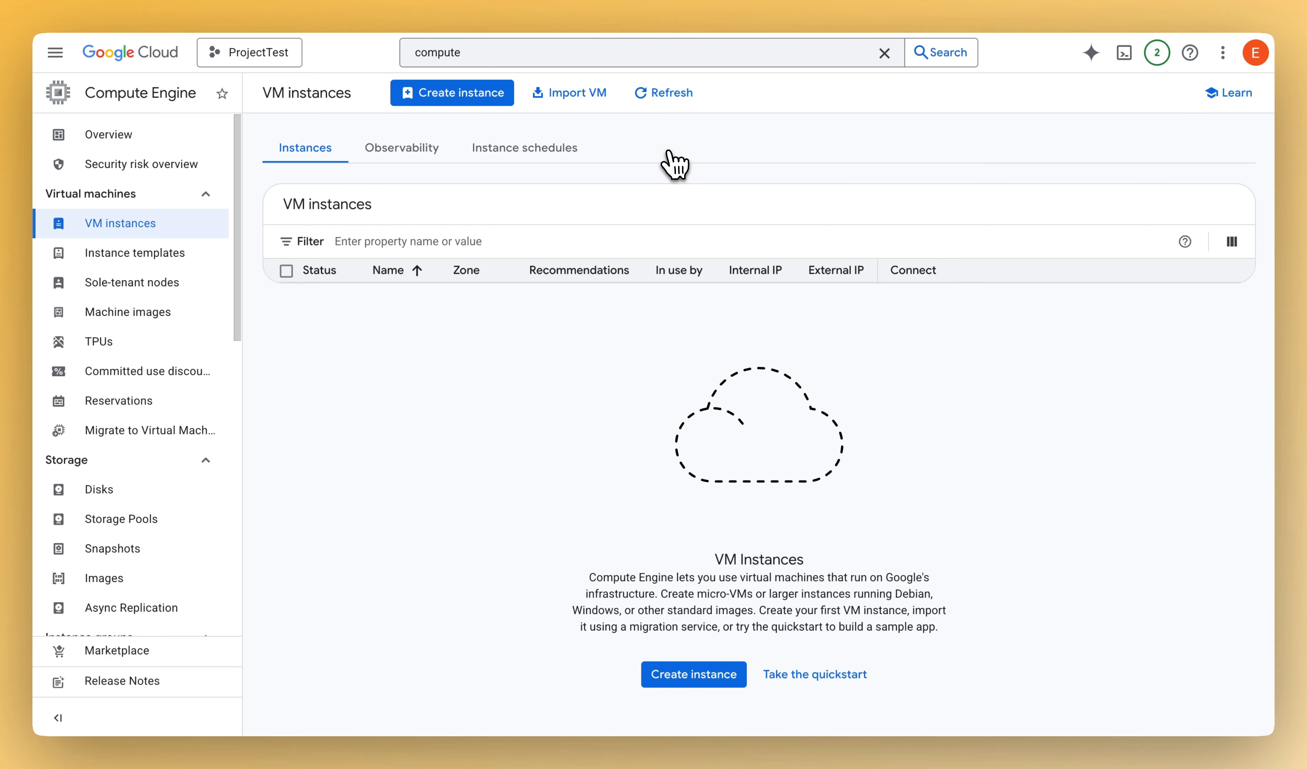
- Start creating a new VM instance, skip the introductory tour, and name the instance vm-test
click(430, 103)
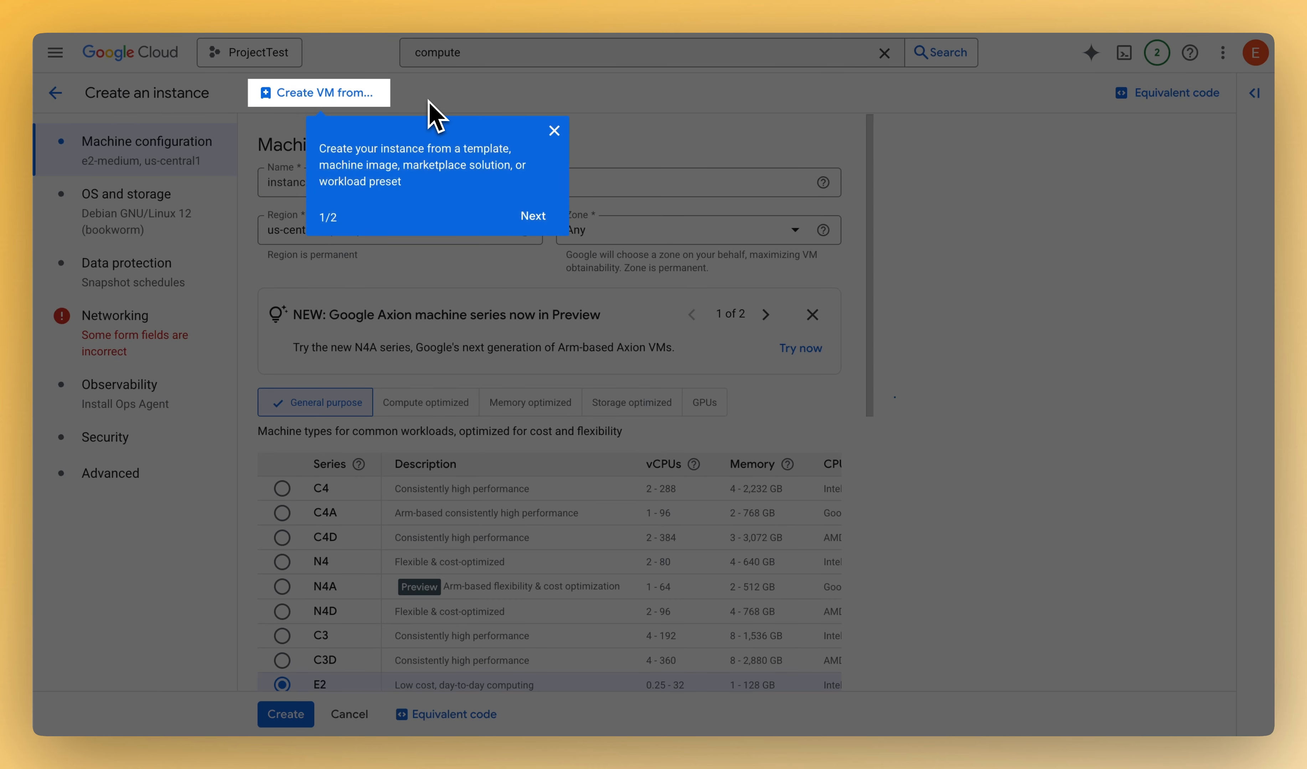
click(554, 131)
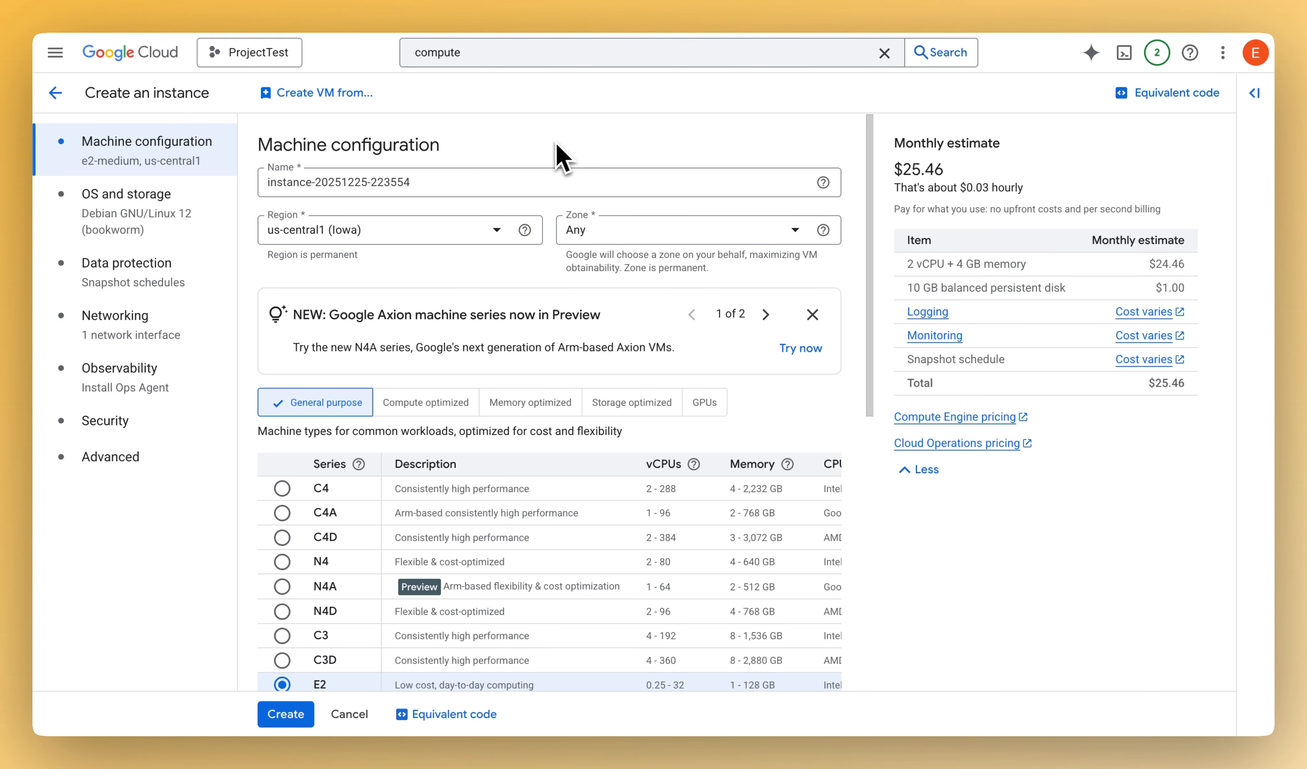
triple_click(426, 185)
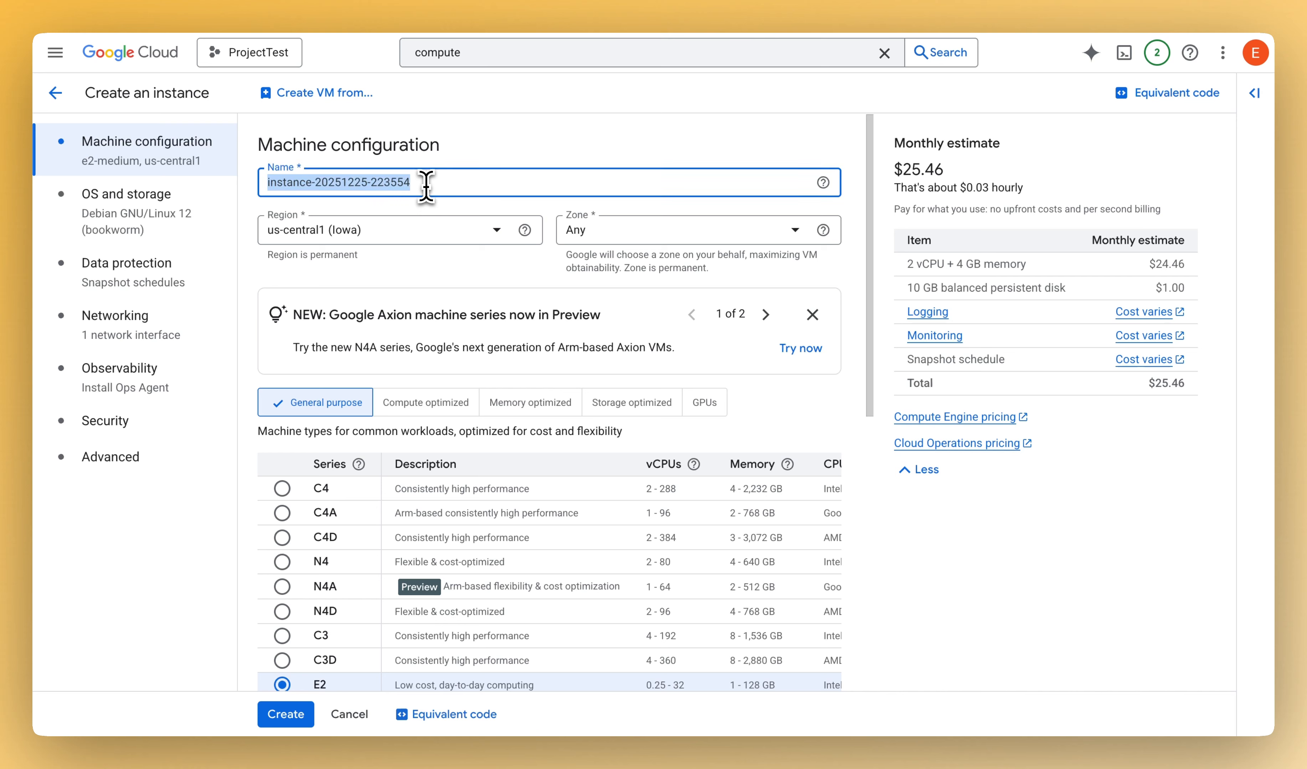
text(vm-test)
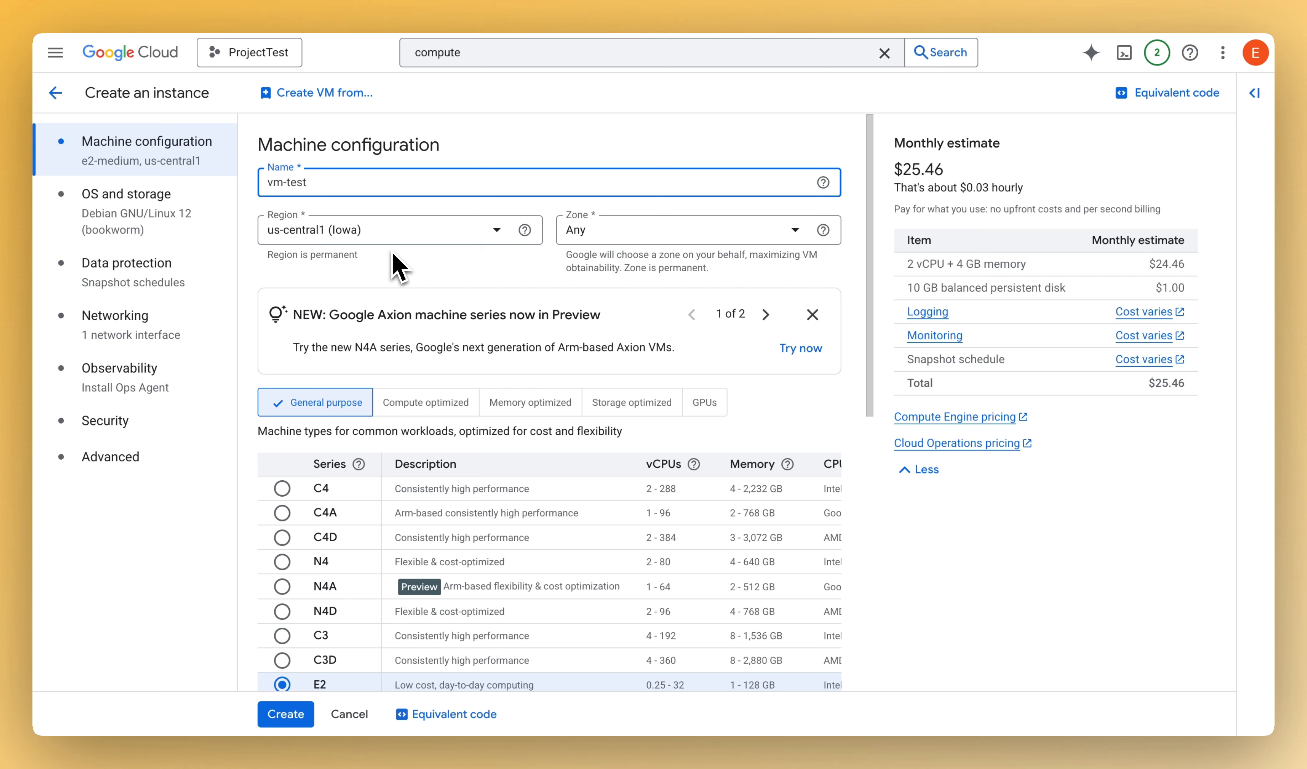
- Set the instance's region to us-east1 (South Carolina) and its zone to us-east1-b
click(448, 234)
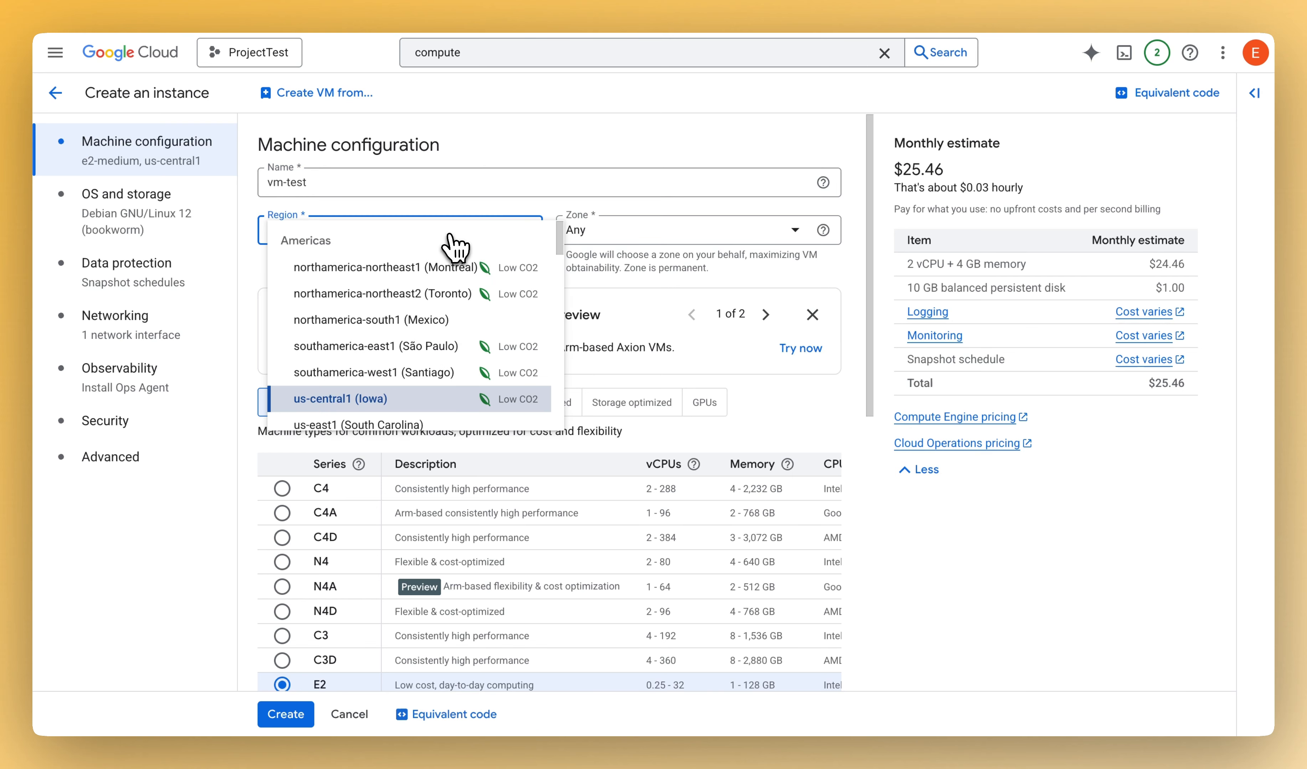
scroll(420, 325, down, 1)
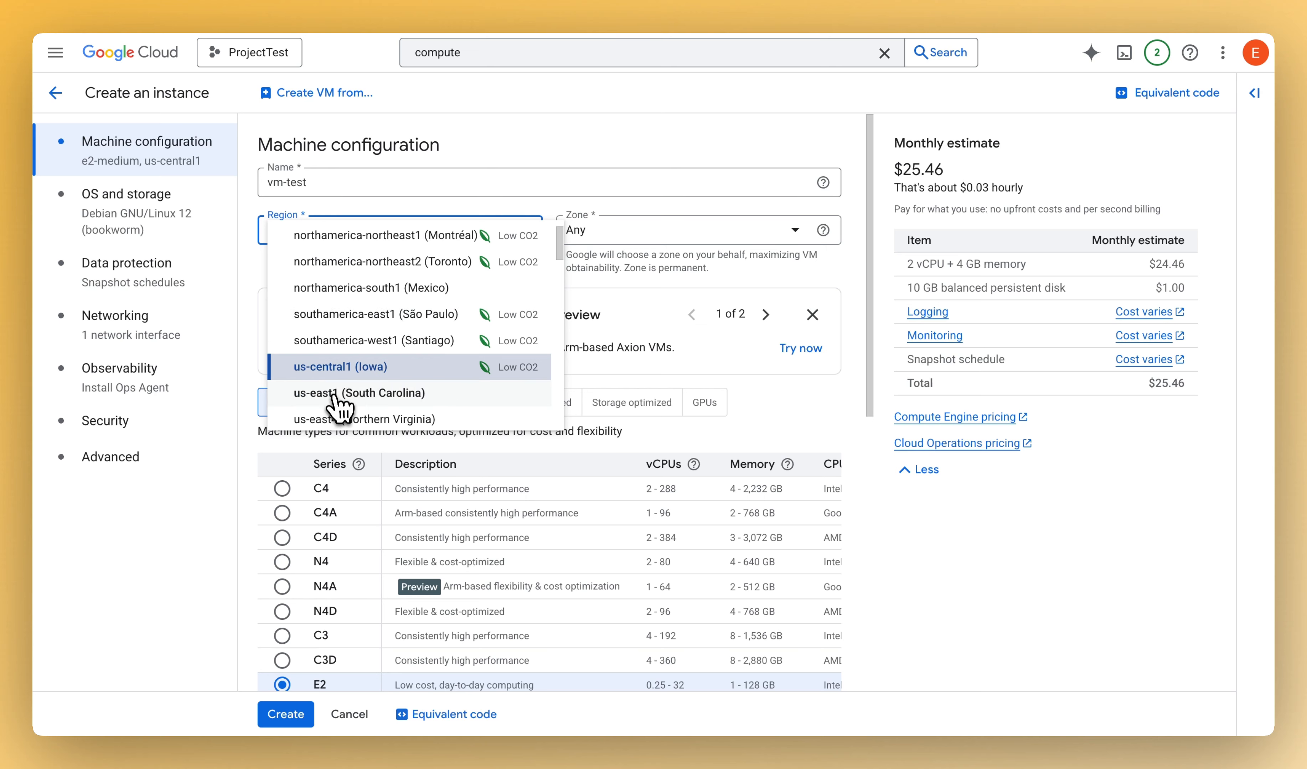
click(426, 407)
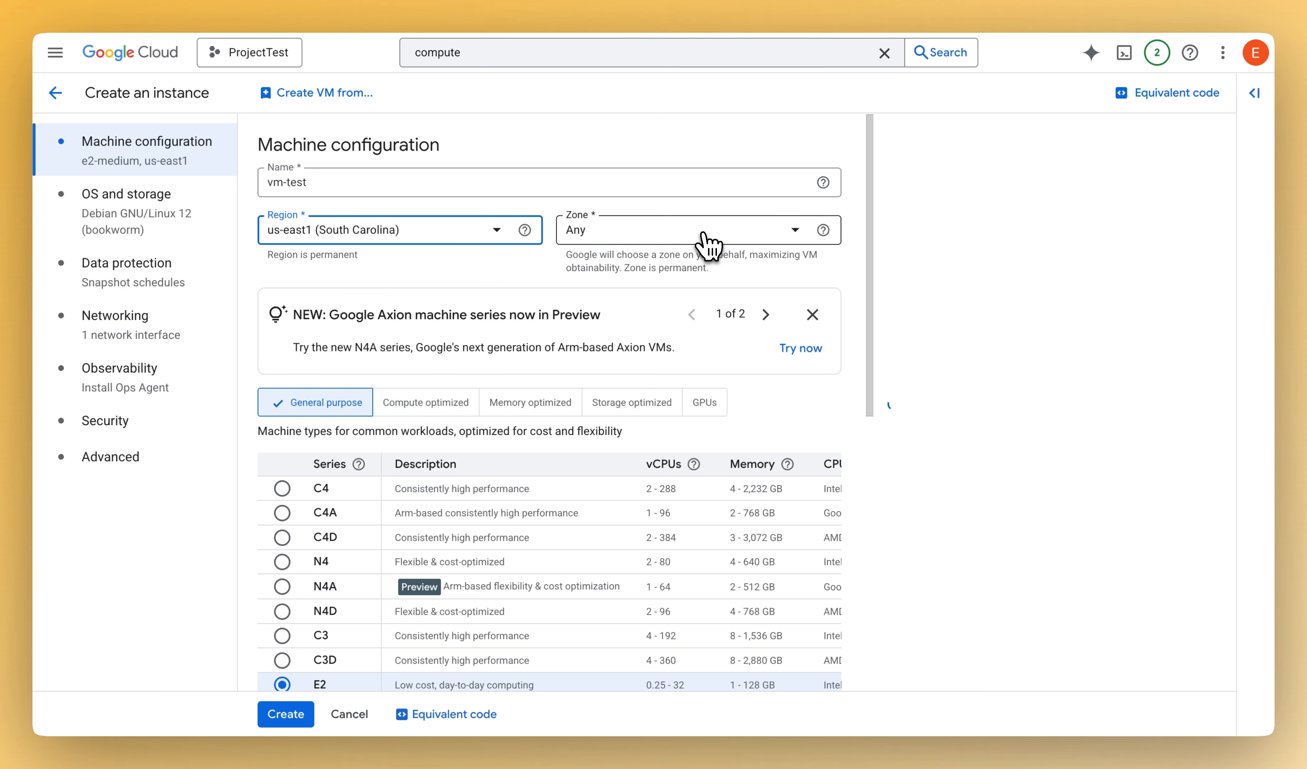
click(708, 245)
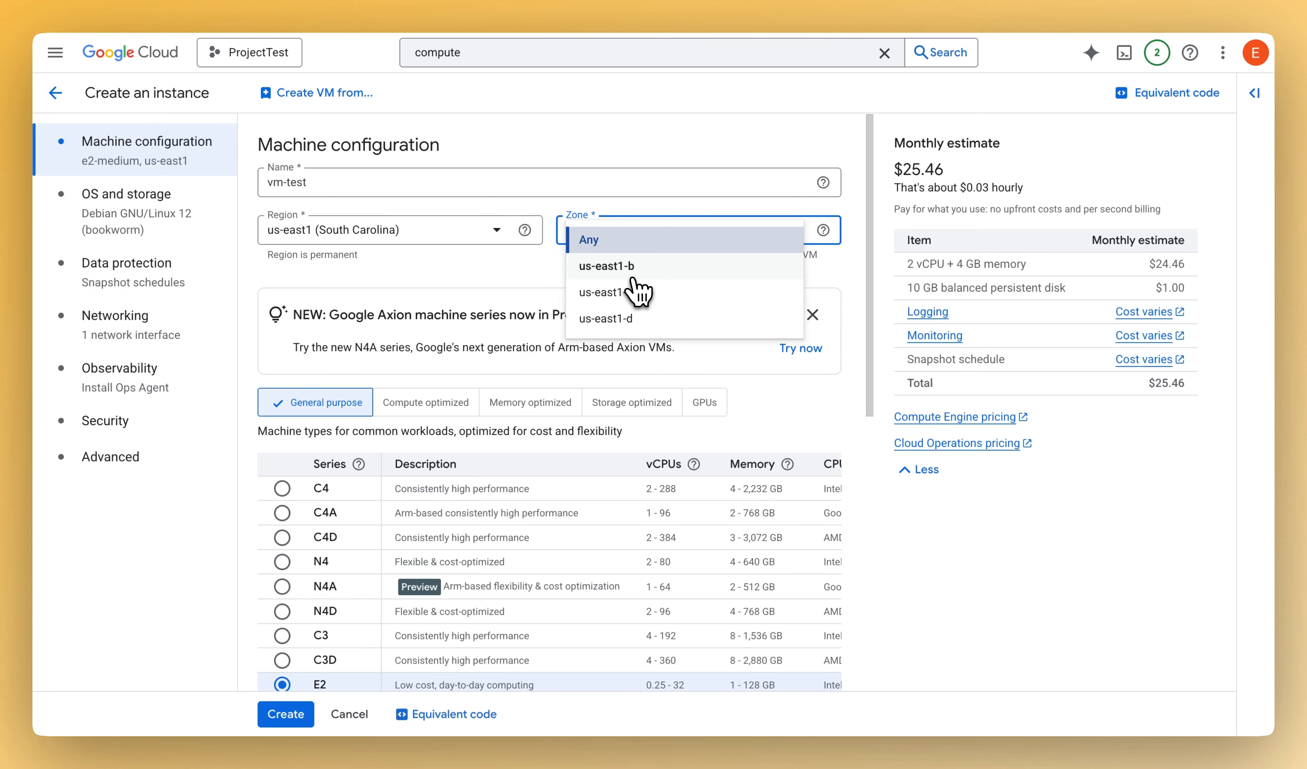
click(649, 276)
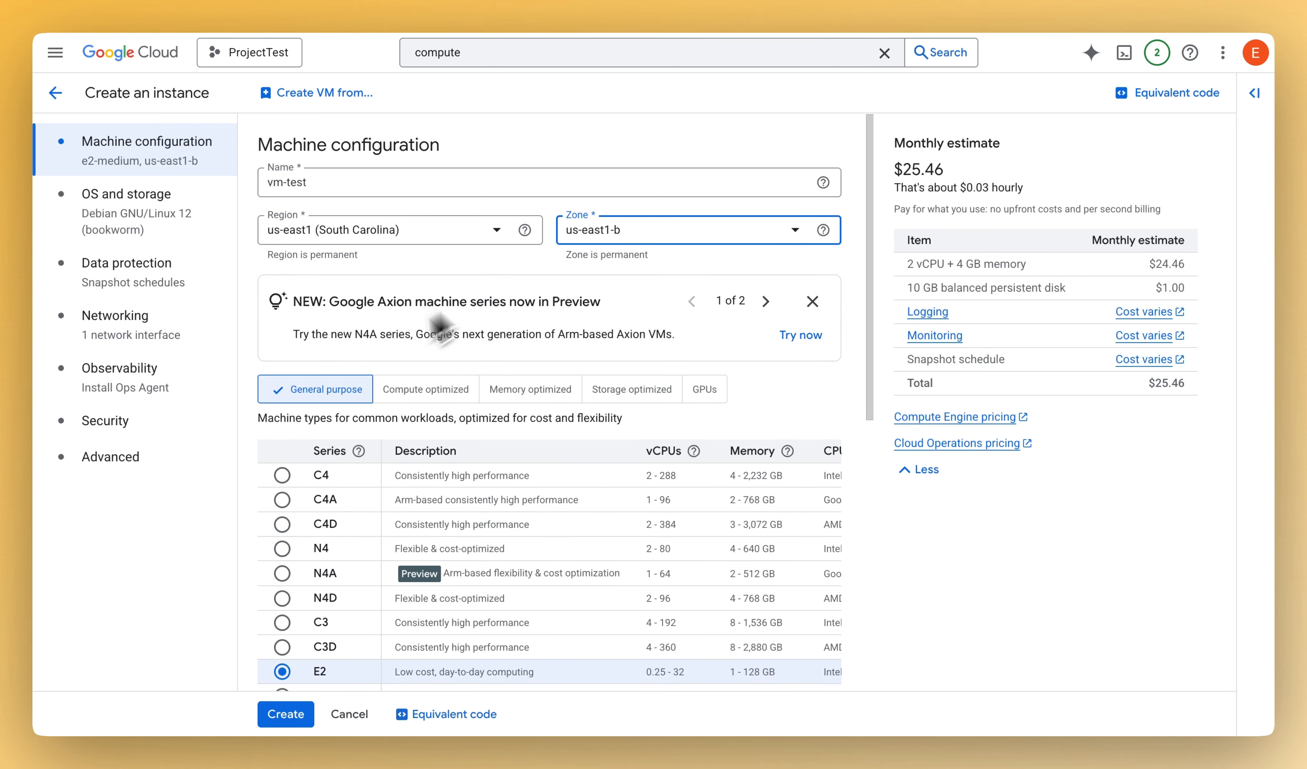
- Review the general-purpose machine series, comparing their descriptions, vCPU ranges and memory ranges
scroll(499, 301, down, 1)
scroll(510, 303, down, 2)
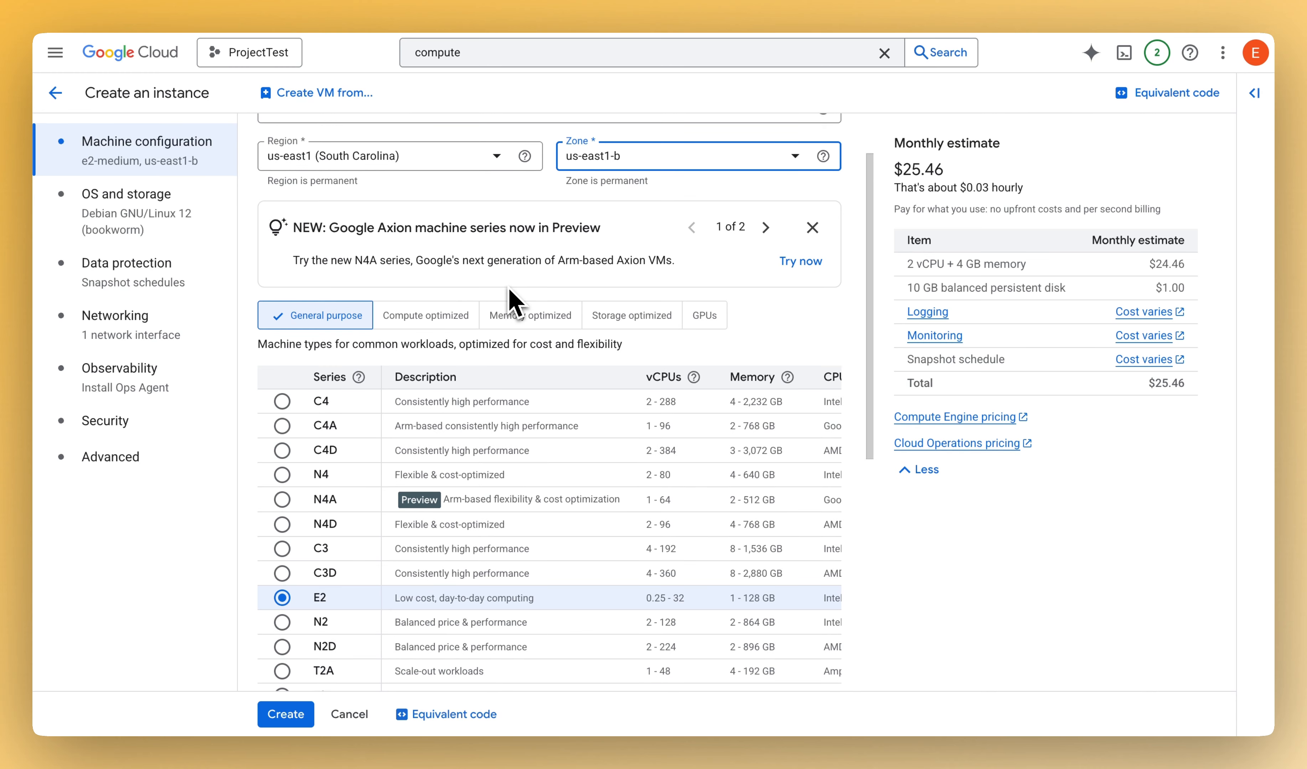
scroll(502, 328, down, 2)
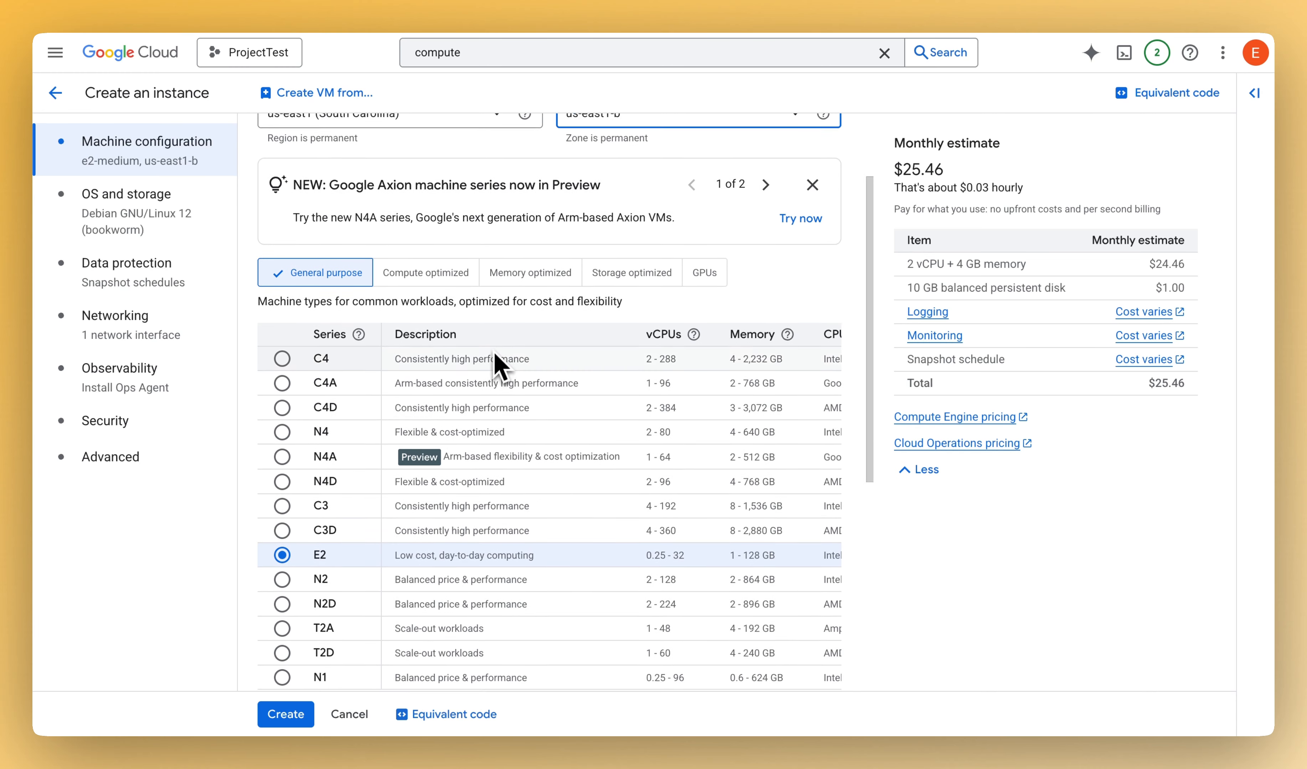
scroll(533, 348, down, 2)
scroll(549, 354, down, 1)
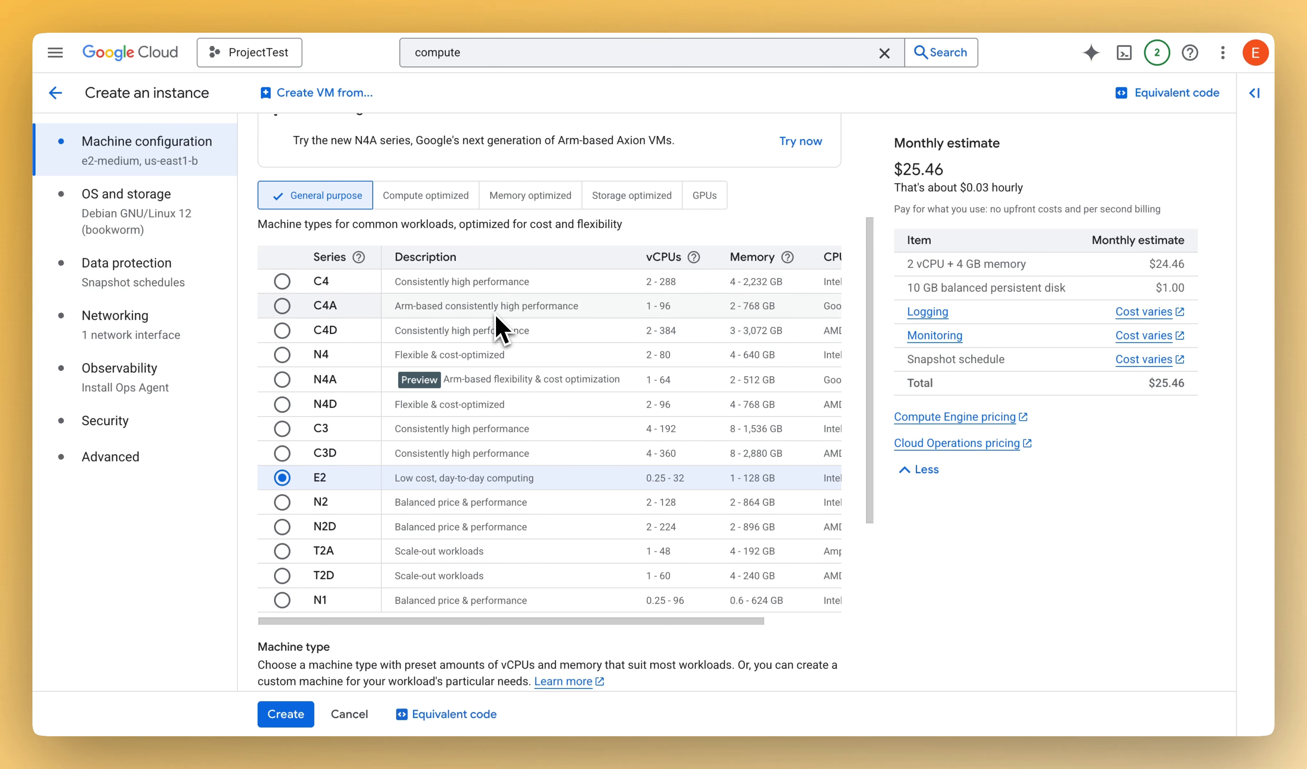
scroll(607, 439, down, 3)
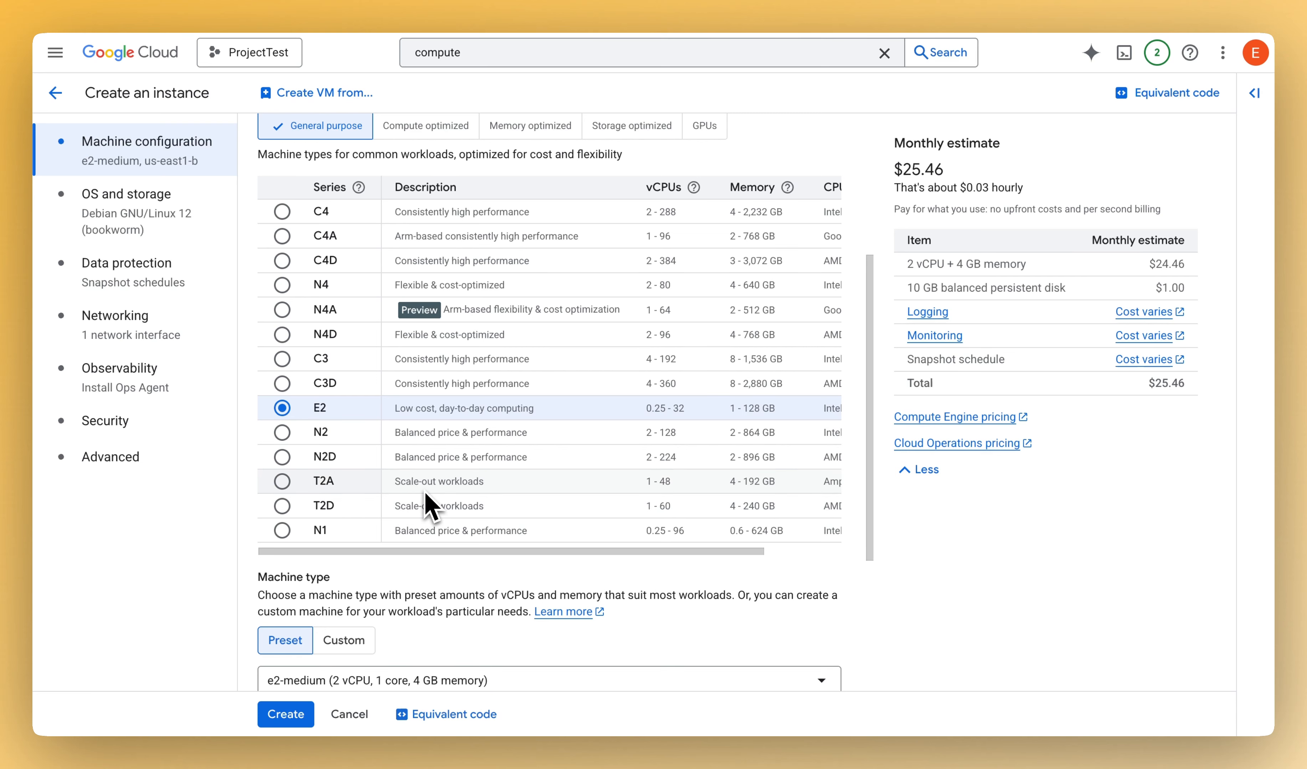
scroll(481, 489, down, 2)
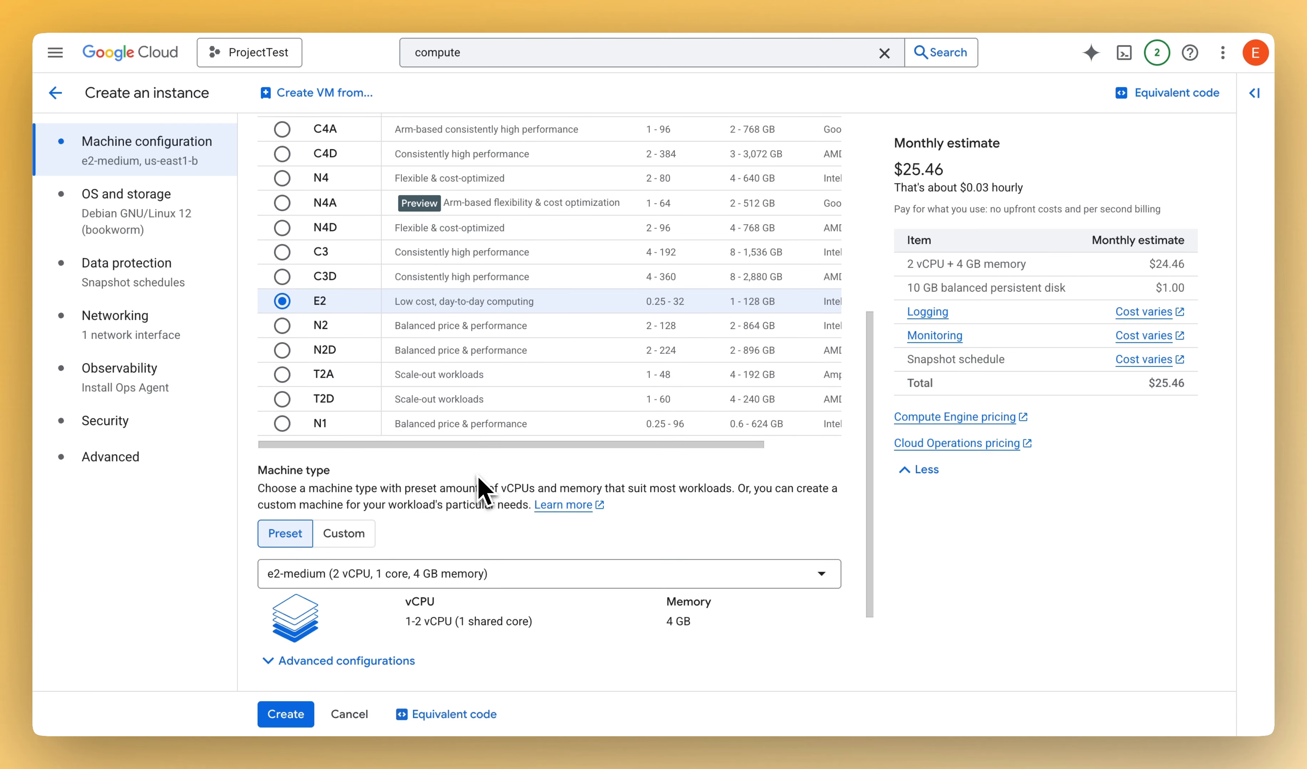
scroll(486, 378, up, 2)
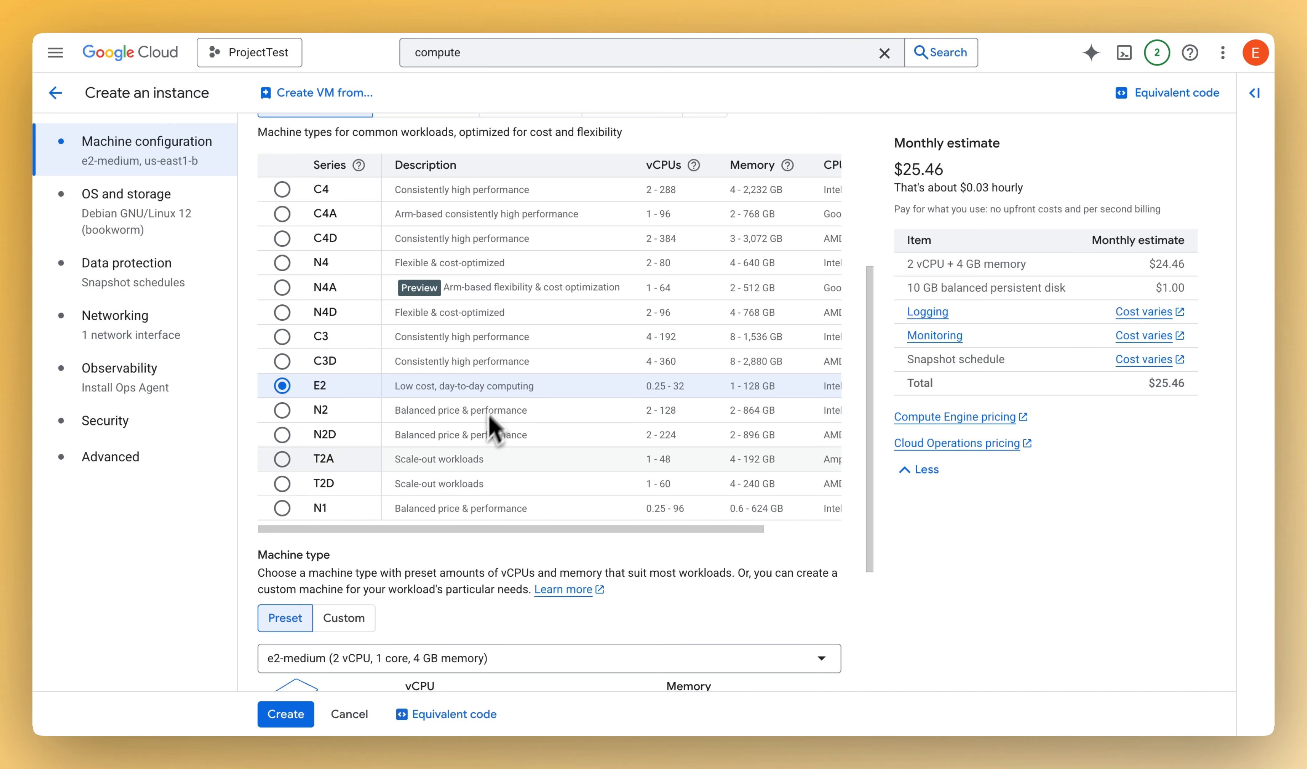
scroll(472, 460, down, 3)
scroll(472, 460, down, 1)
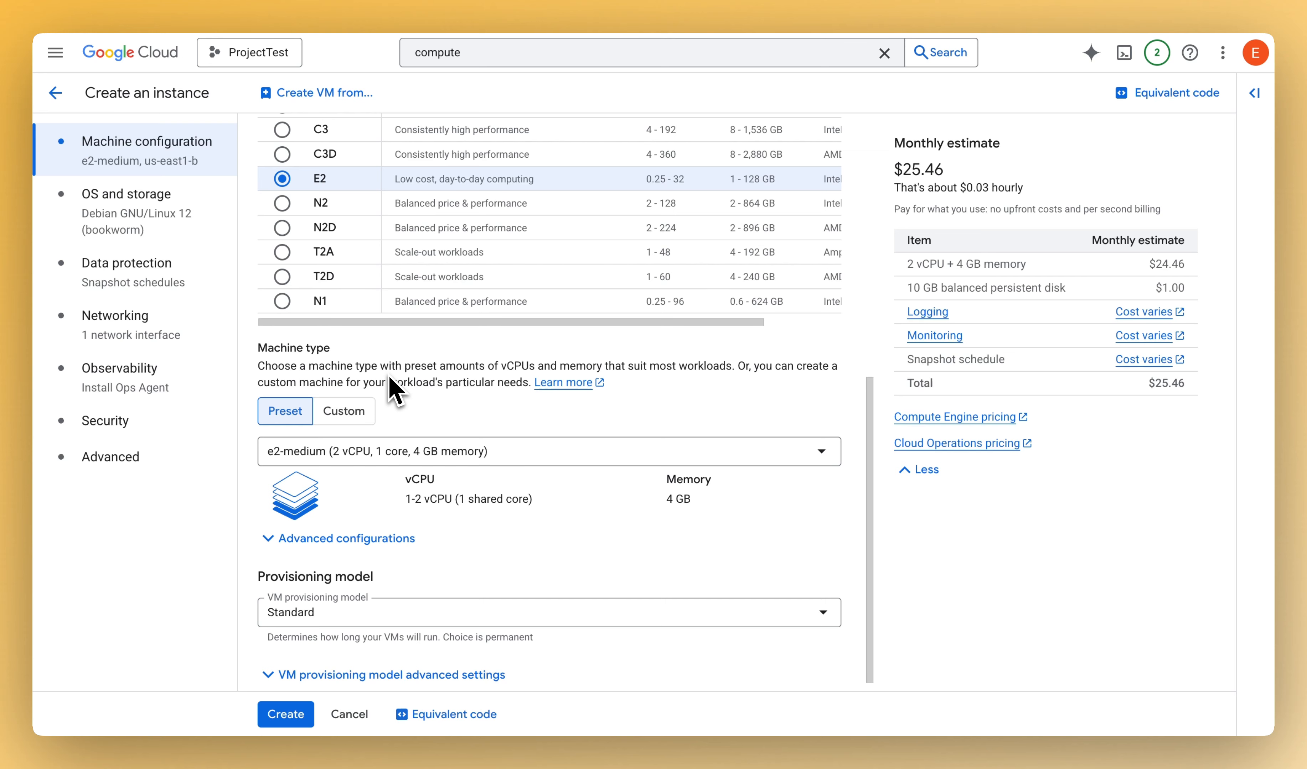
- Compare the Standard, High memory and High CPU presets, and choose the shared-core e2-medium machine type
scroll(394, 391, down, 1)
click(504, 450)
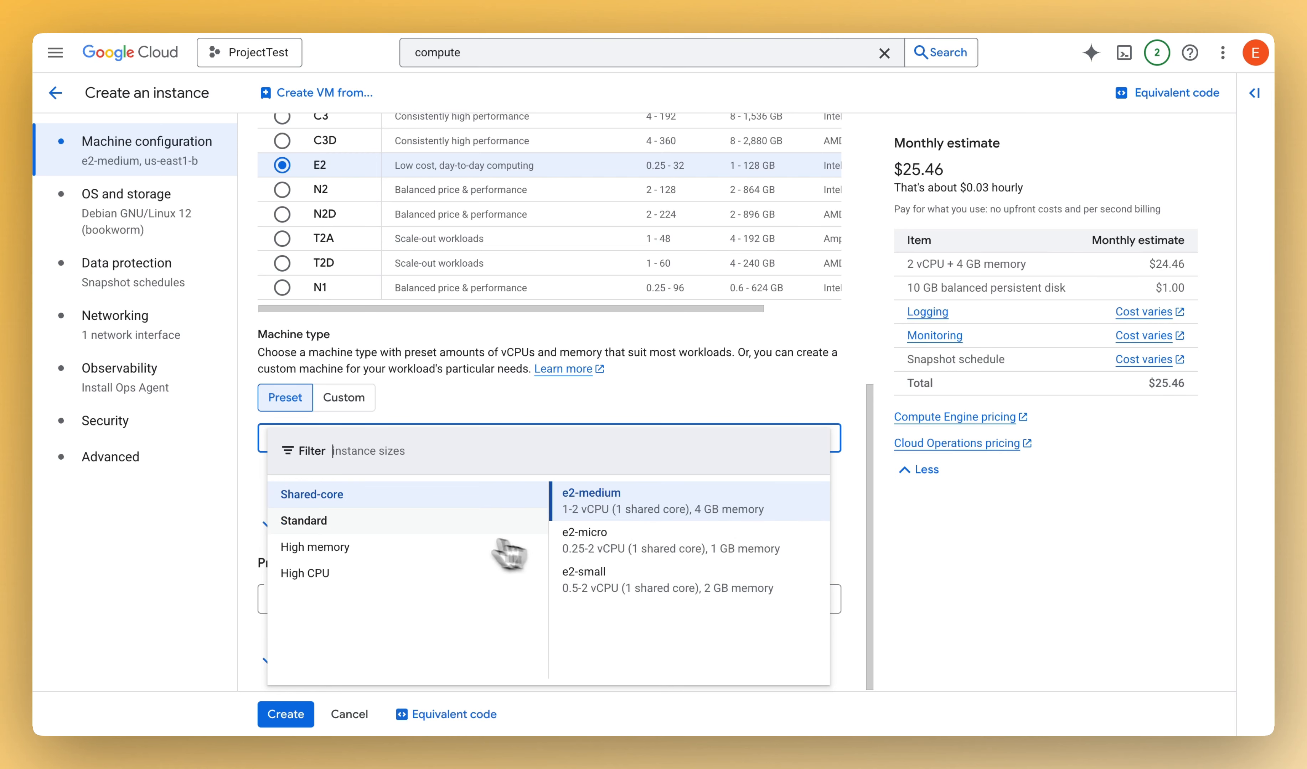
click(435, 523)
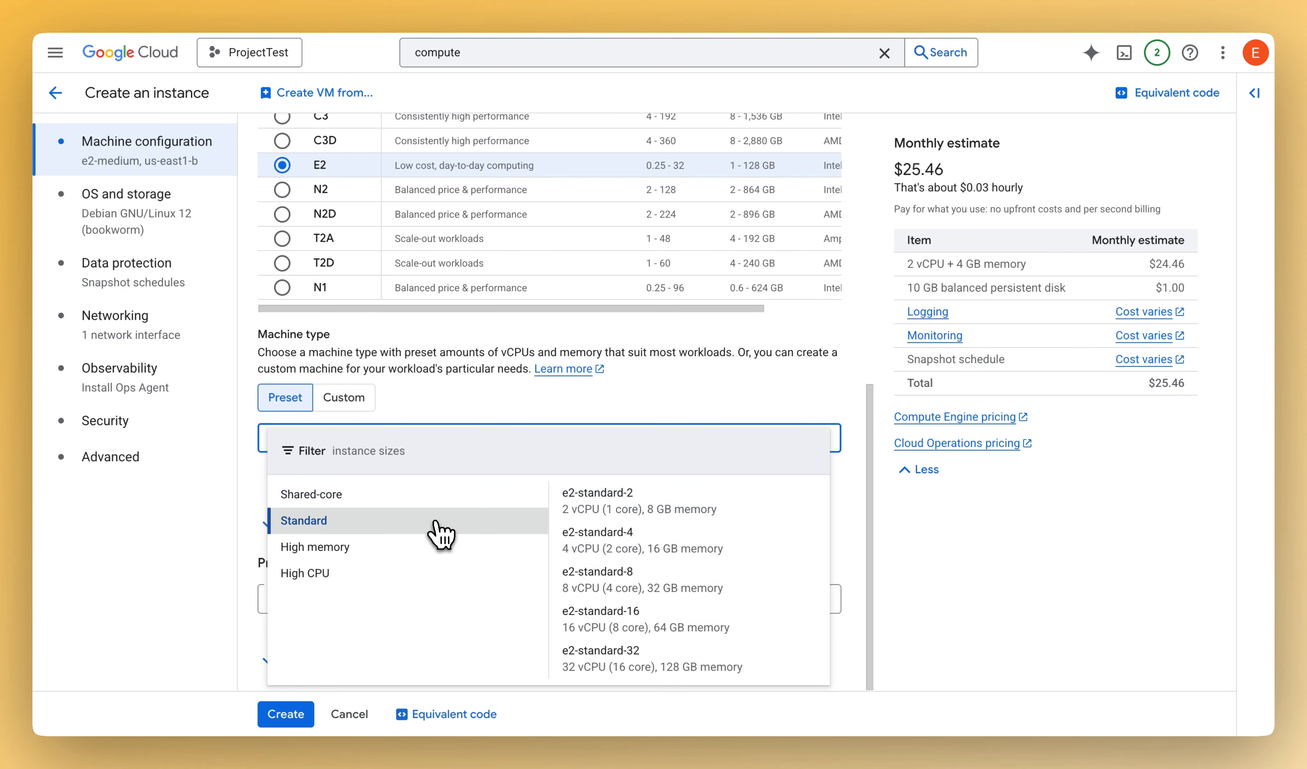
click(397, 551)
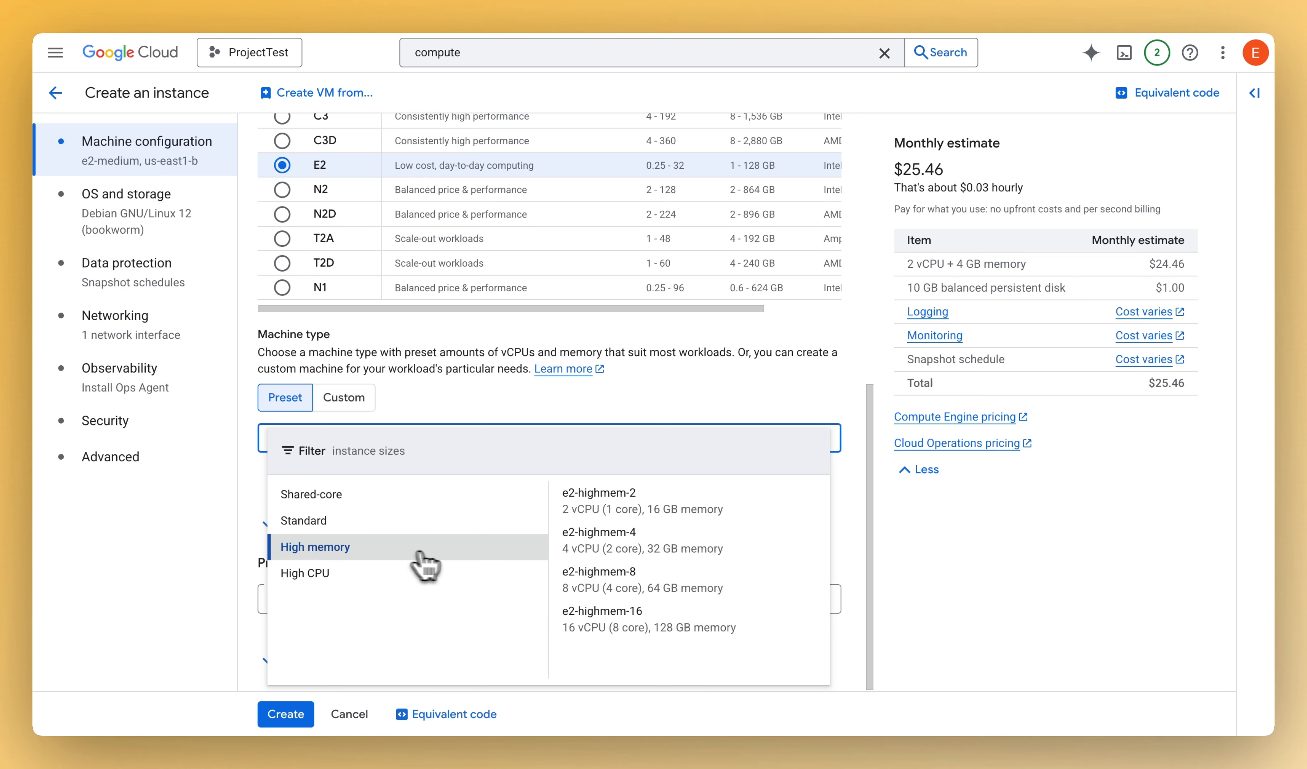
click(412, 581)
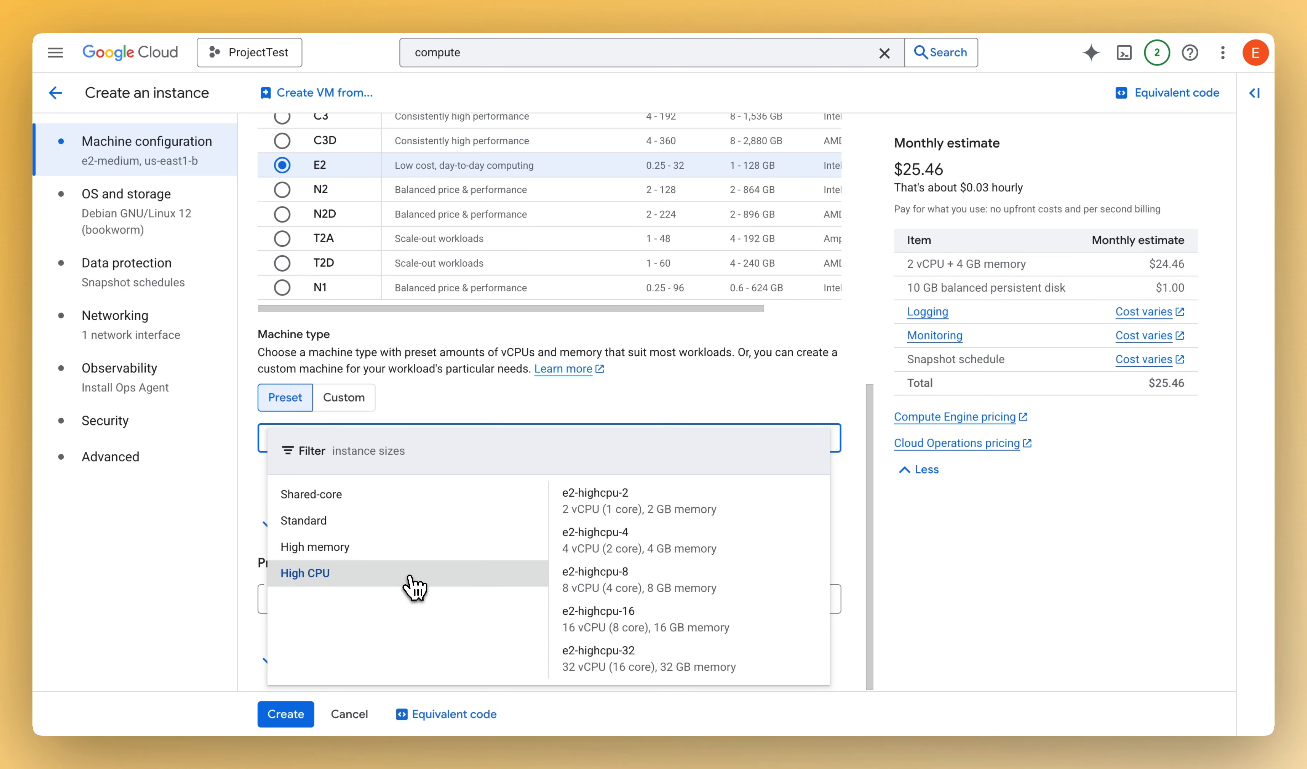
click(417, 498)
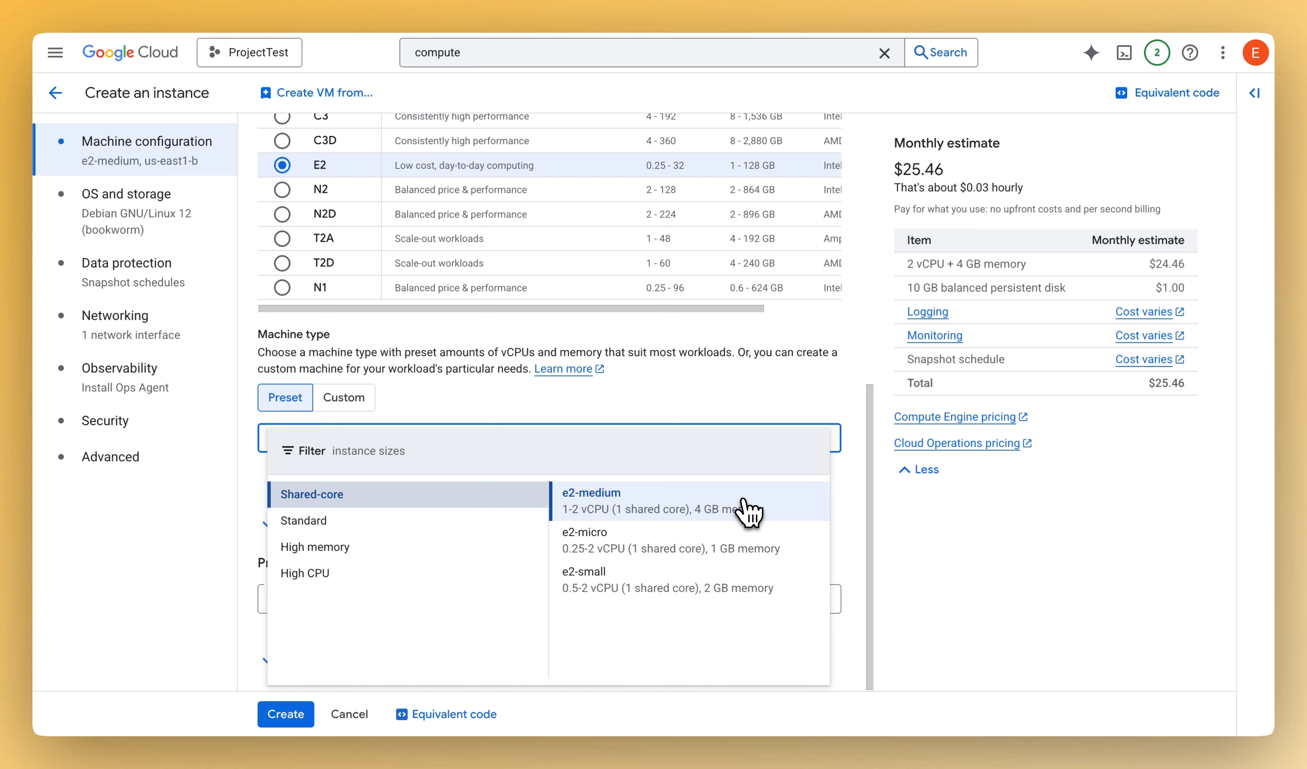
click(716, 510)
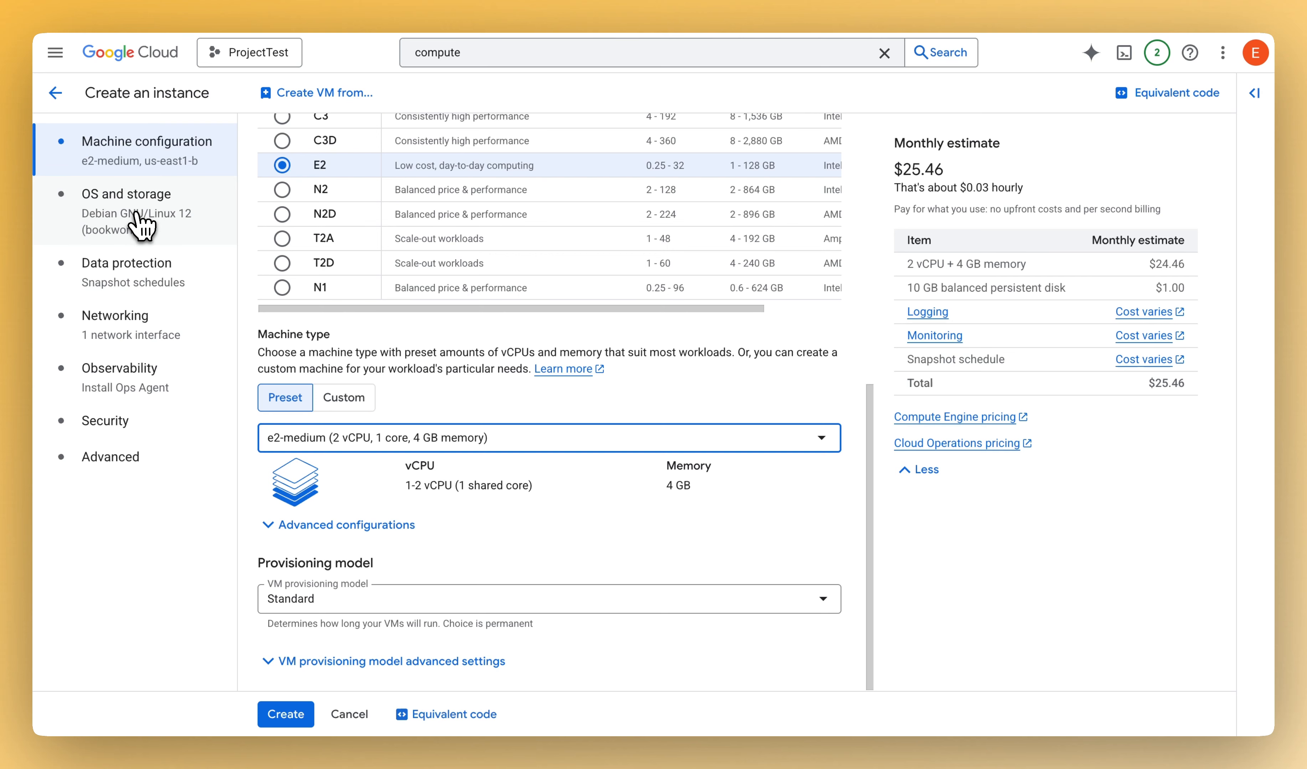
- Open the boot disk settings, look through the available public operating system images, and choose Debian
click(138, 228)
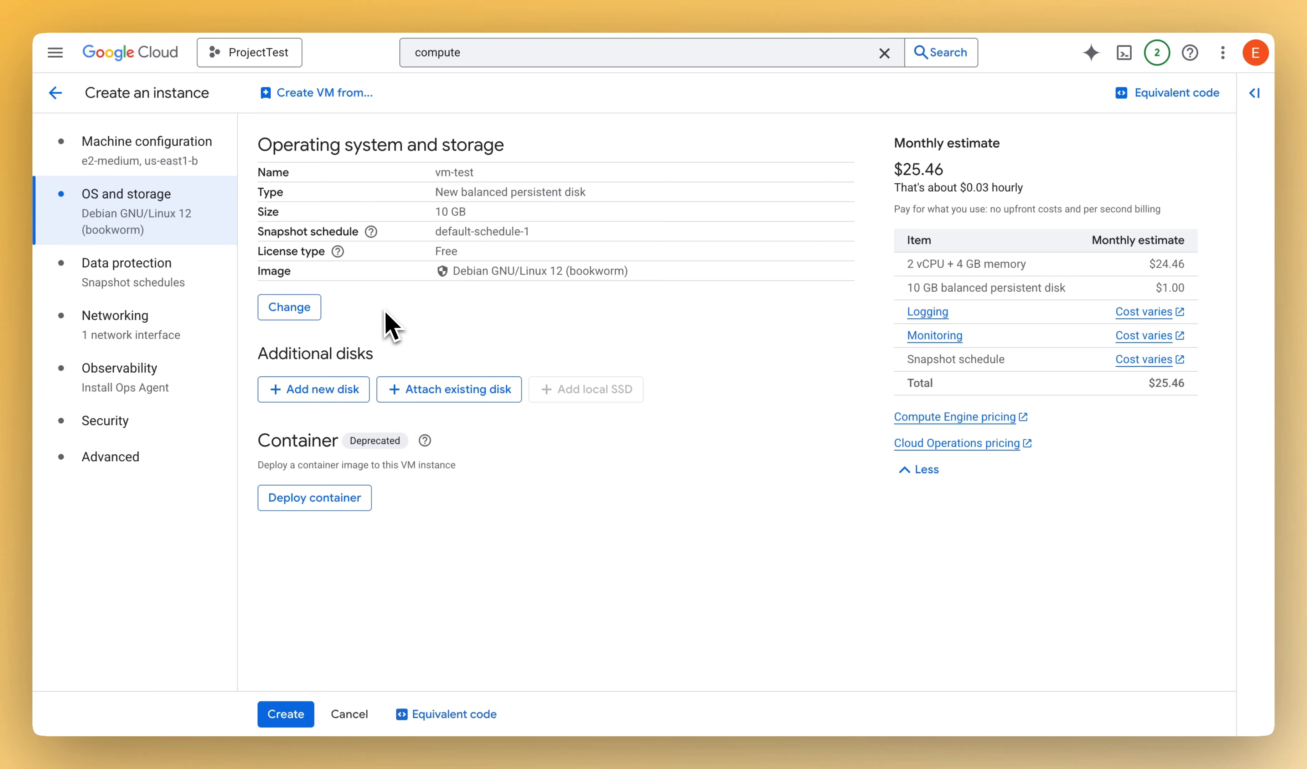
click(300, 317)
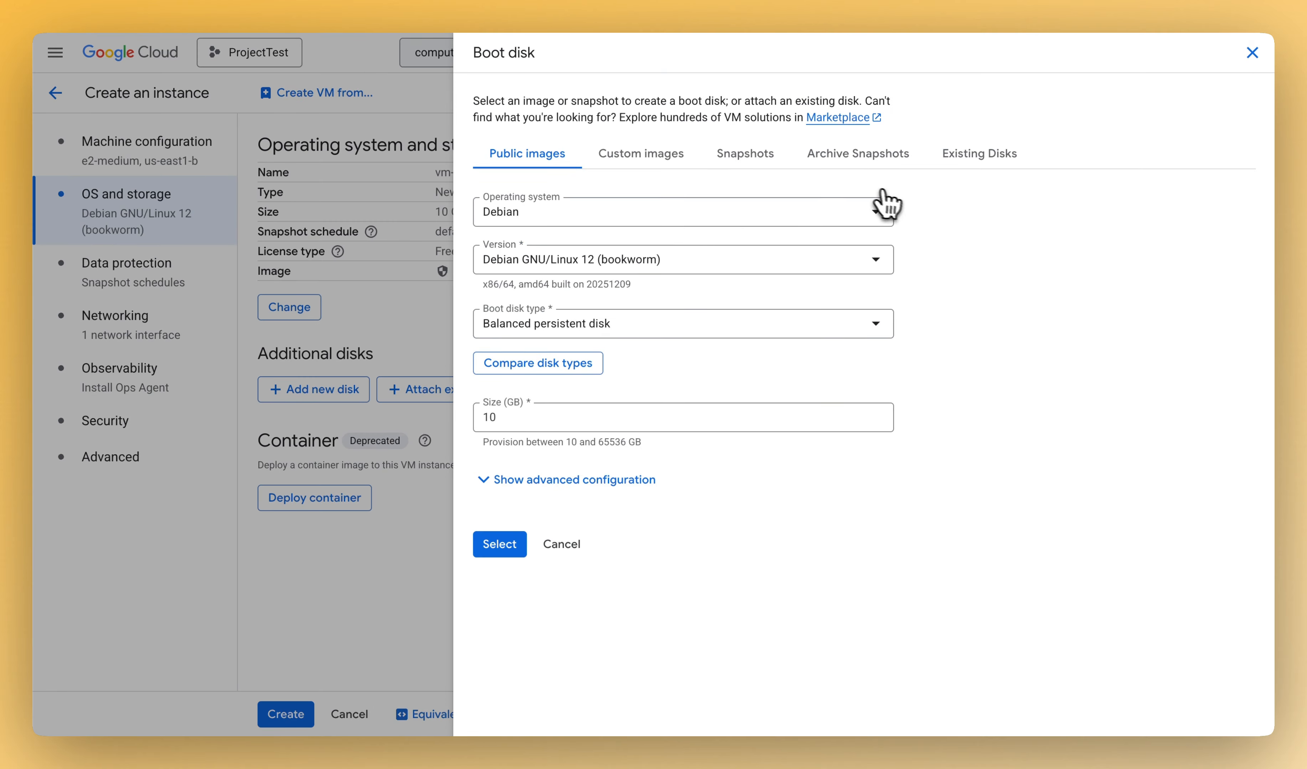
click(679, 217)
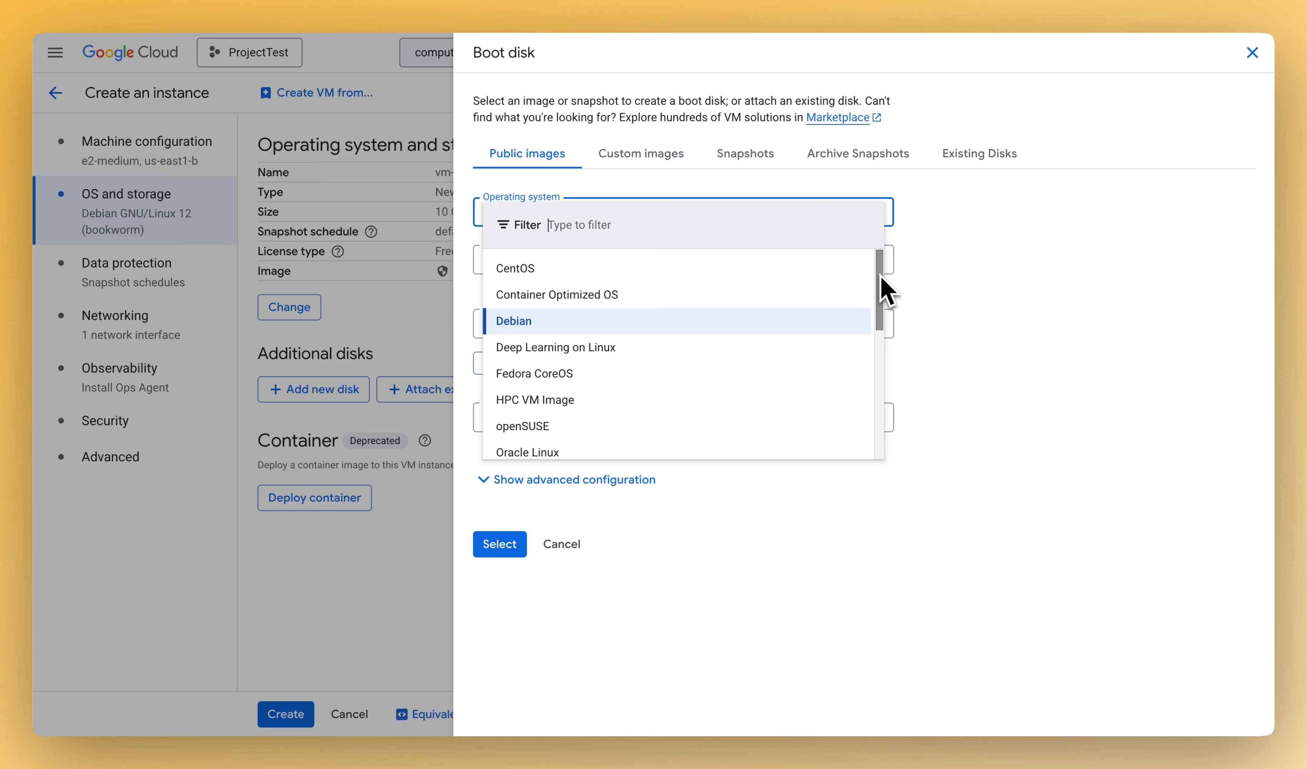
scroll(883, 289, down, 1)
scroll(883, 289, up, 1)
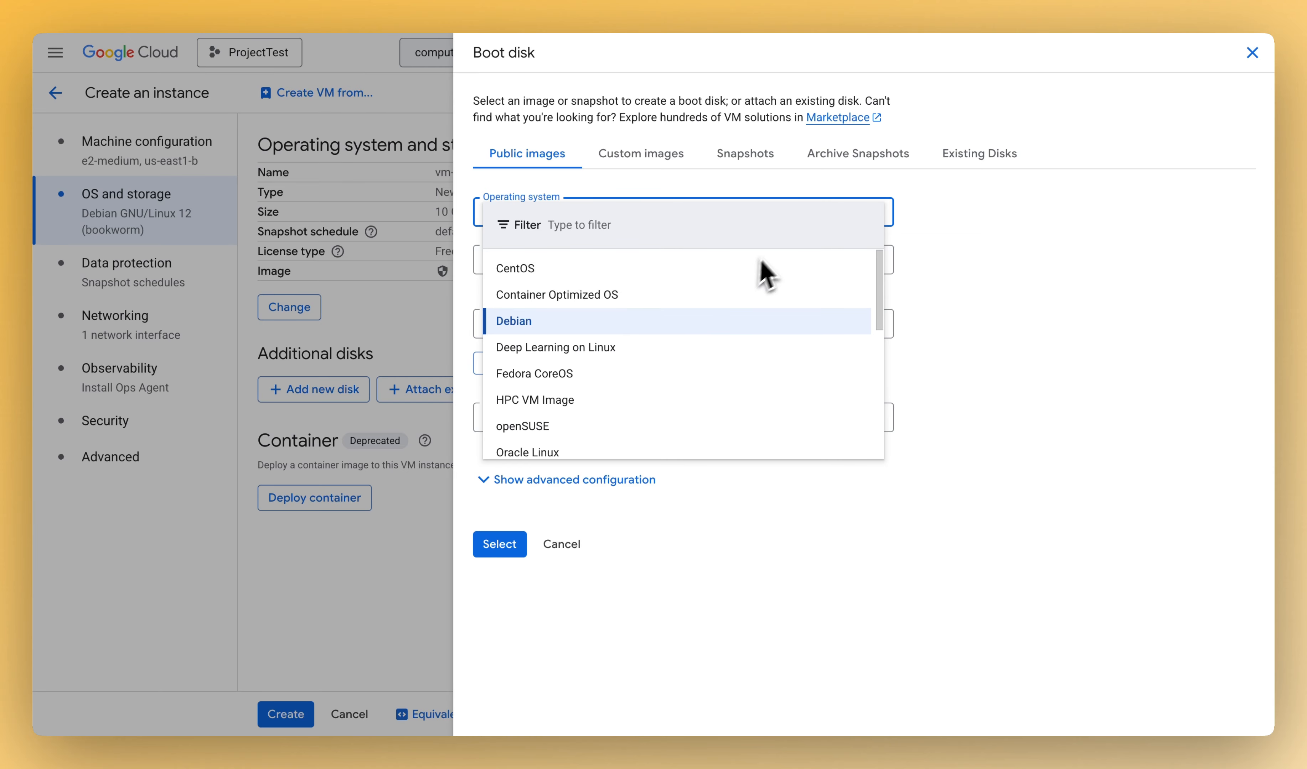
scroll(604, 407, down, 1)
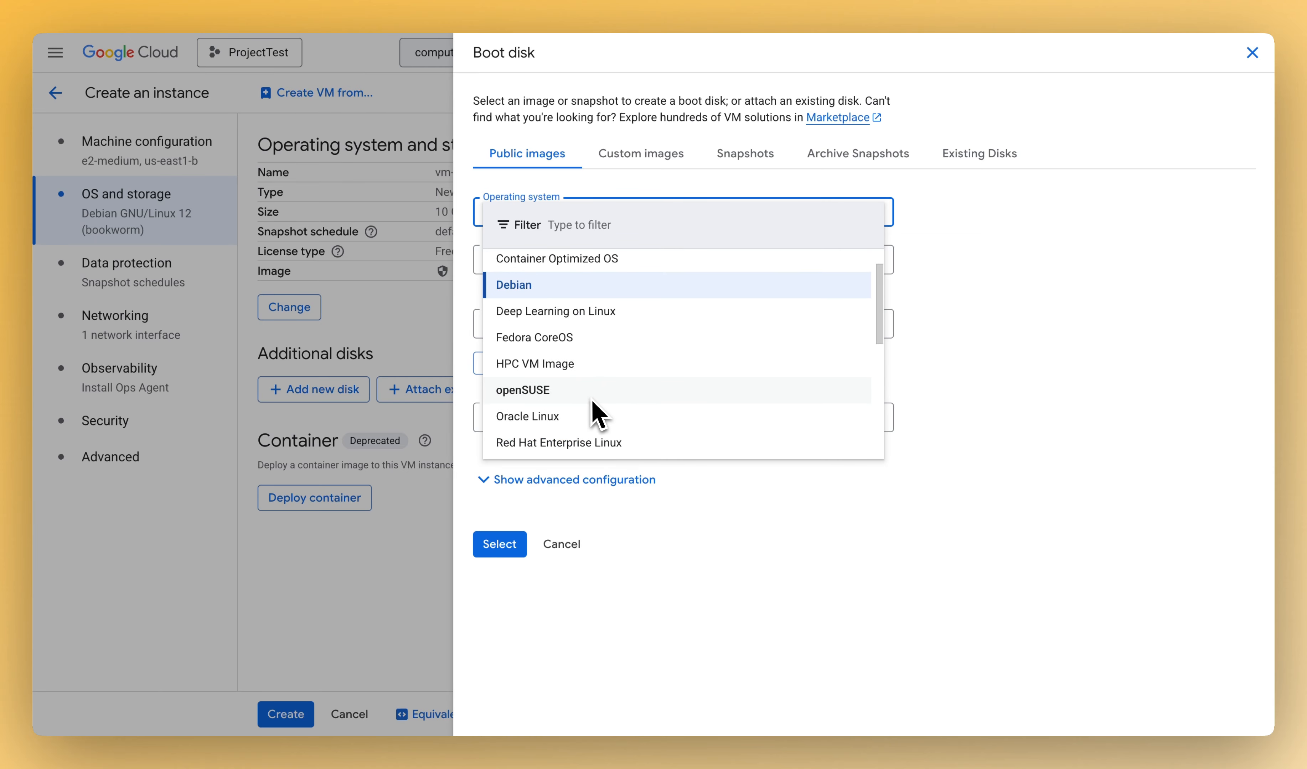
scroll(592, 403, down, 2)
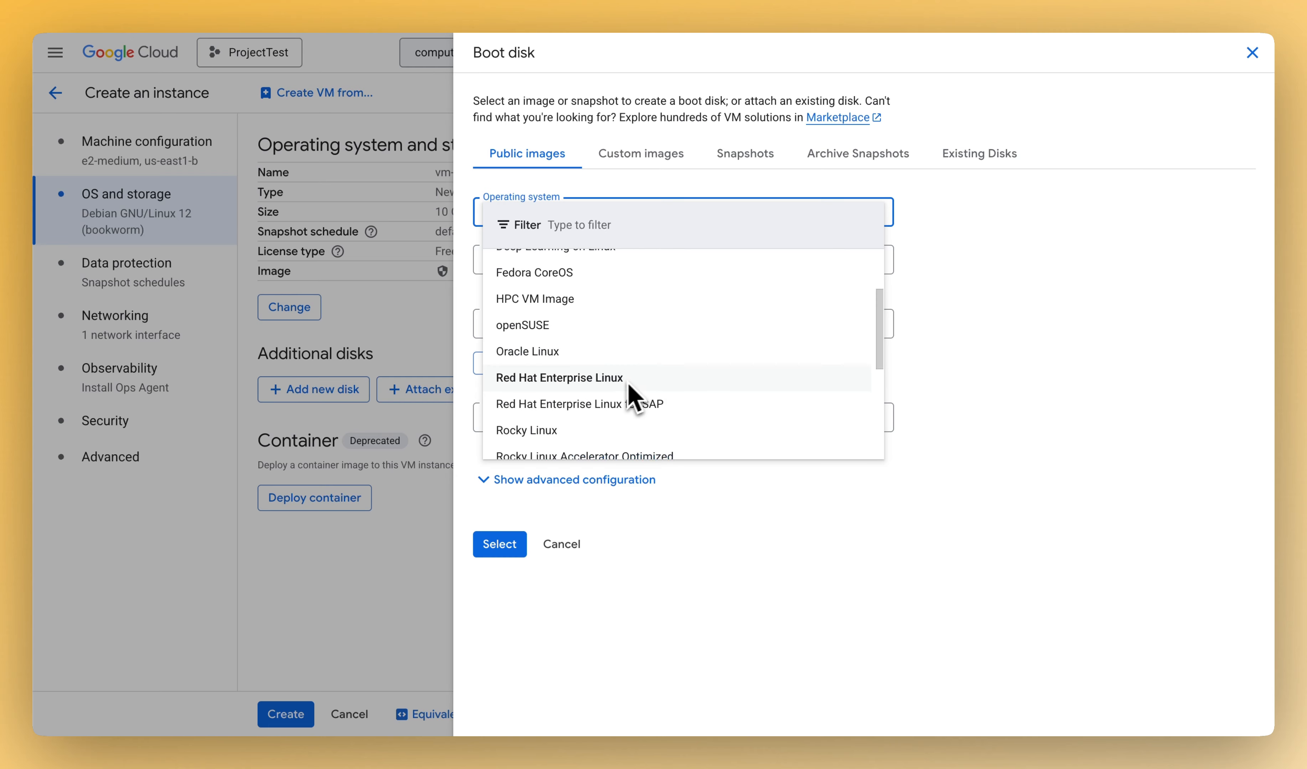
scroll(711, 378, down, 1)
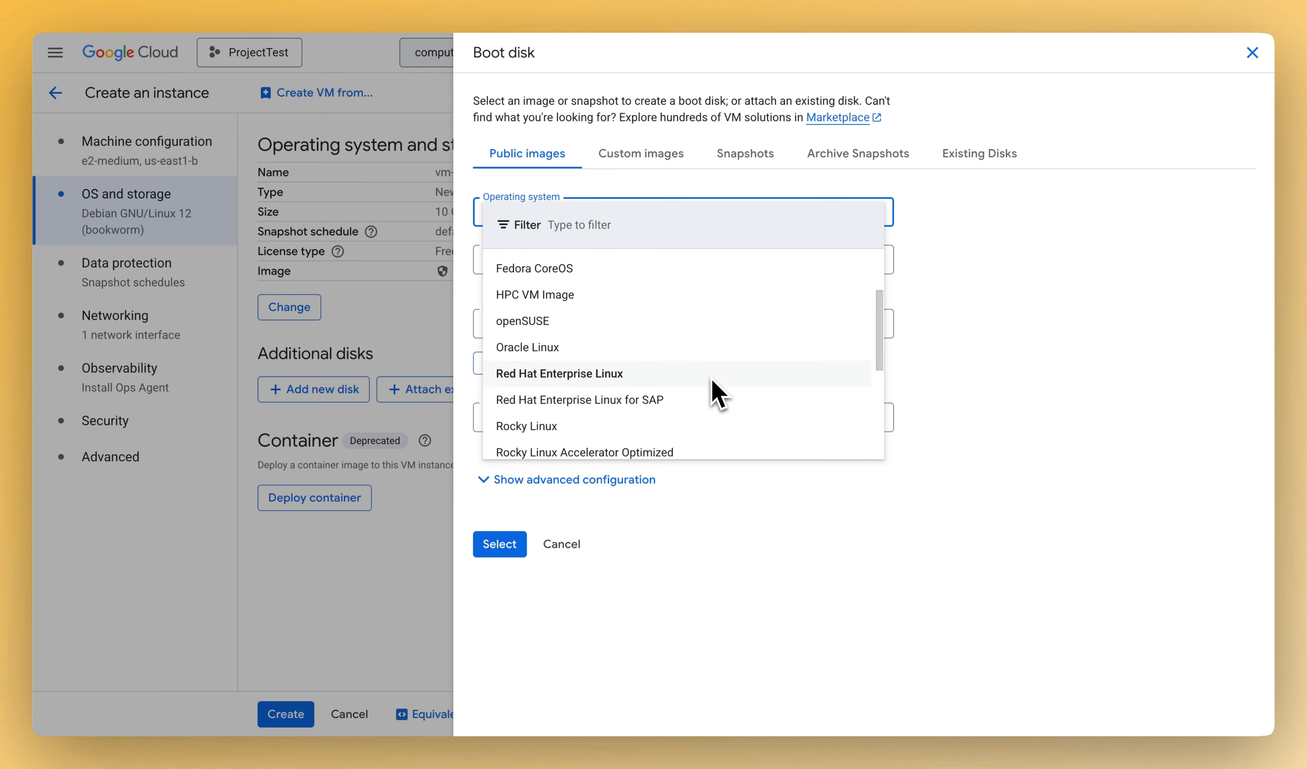
scroll(713, 388, down, 3)
scroll(750, 349, down, 2)
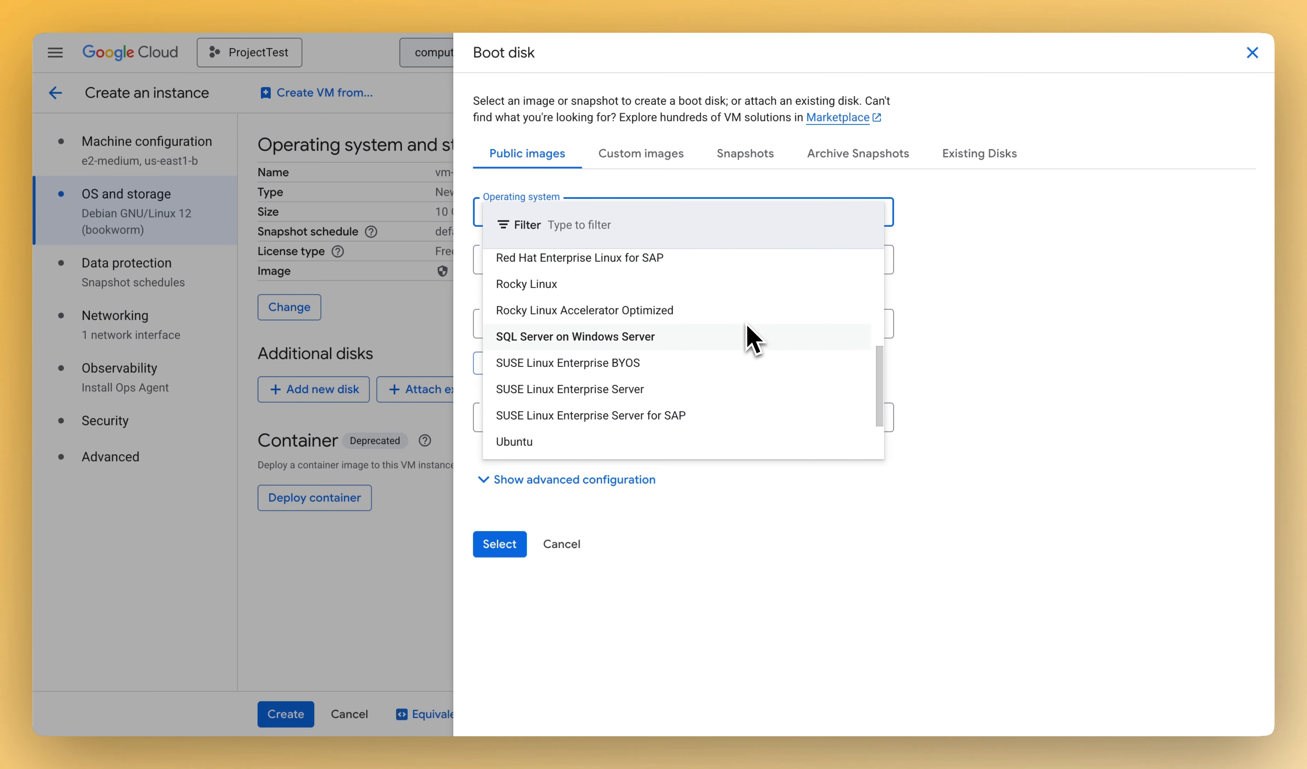
scroll(686, 372, down, 1)
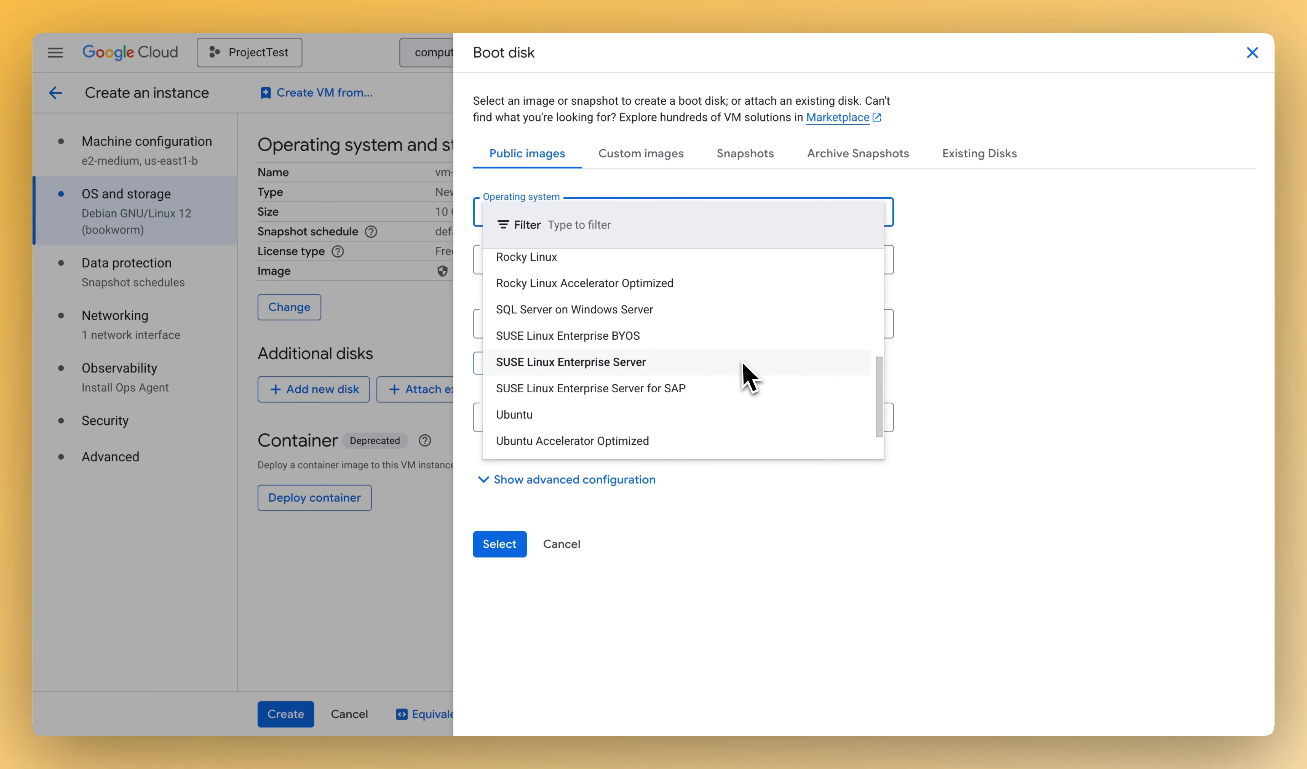
scroll(750, 384, down, 2)
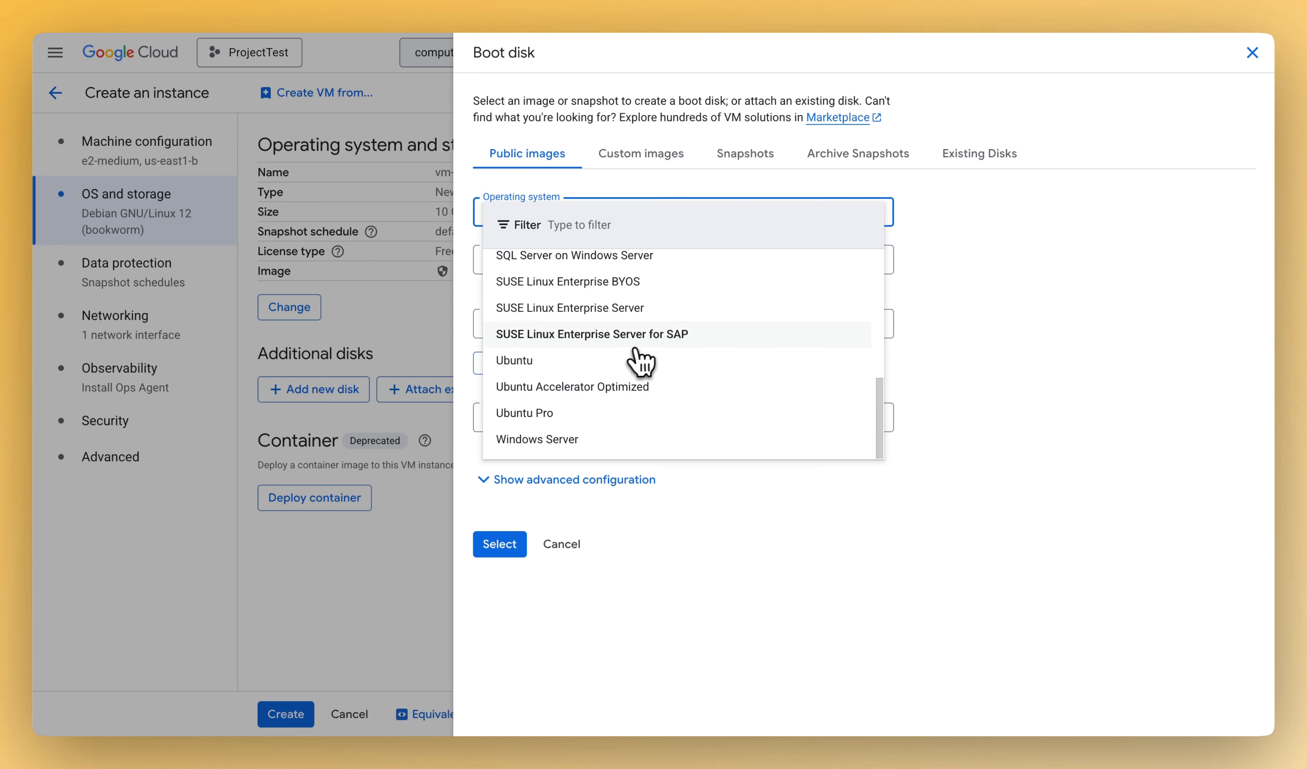
scroll(666, 346, up, 5)
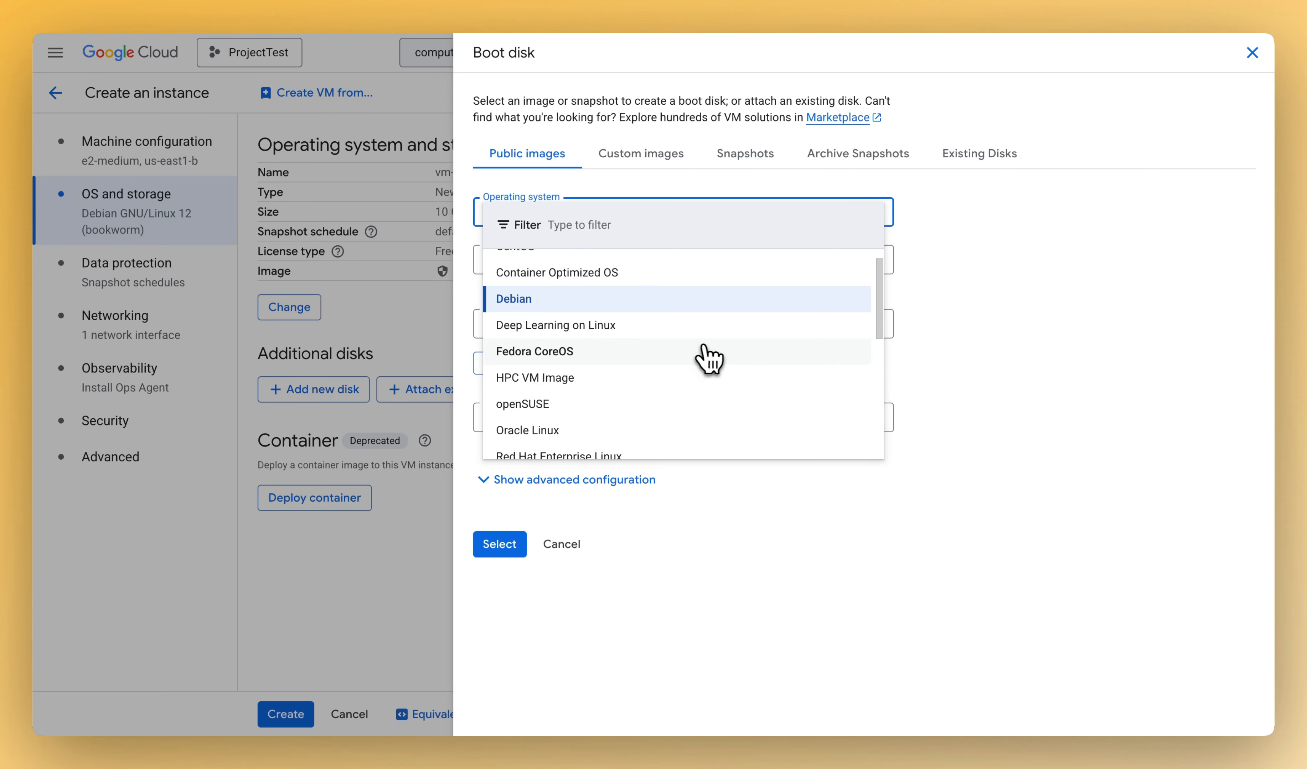
click(649, 307)
- Choose the x86/64 Debian GNU/Linux 12 (bookworm) version with a balanced persistent disk, and apply the boot disk settings
click(649, 263)
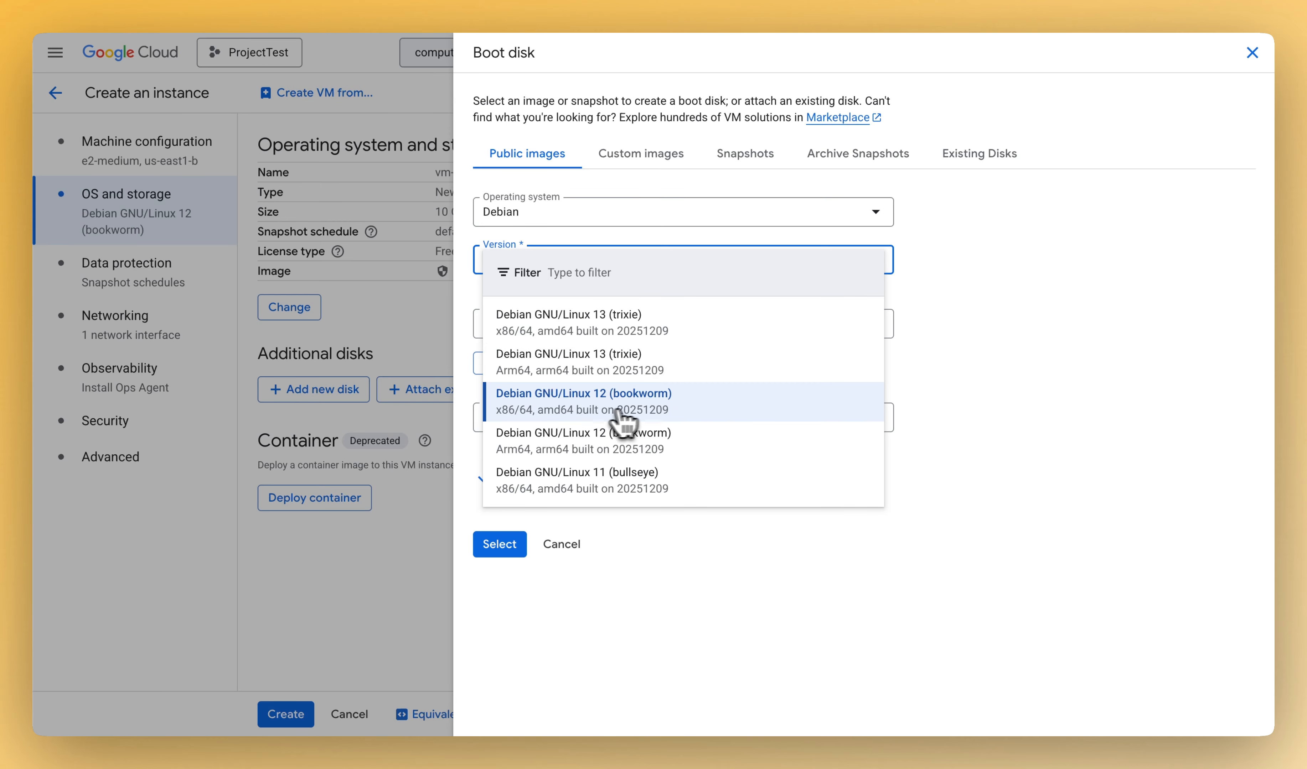
click(628, 417)
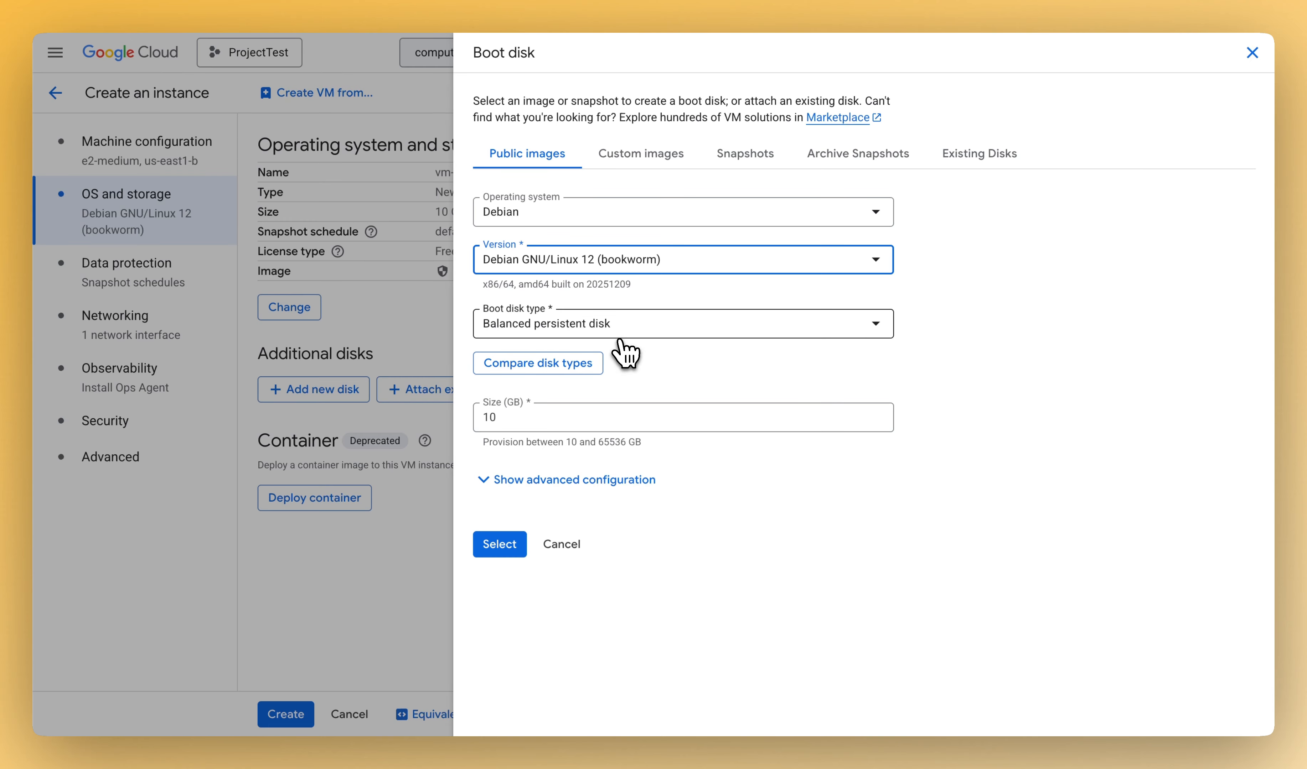
click(705, 331)
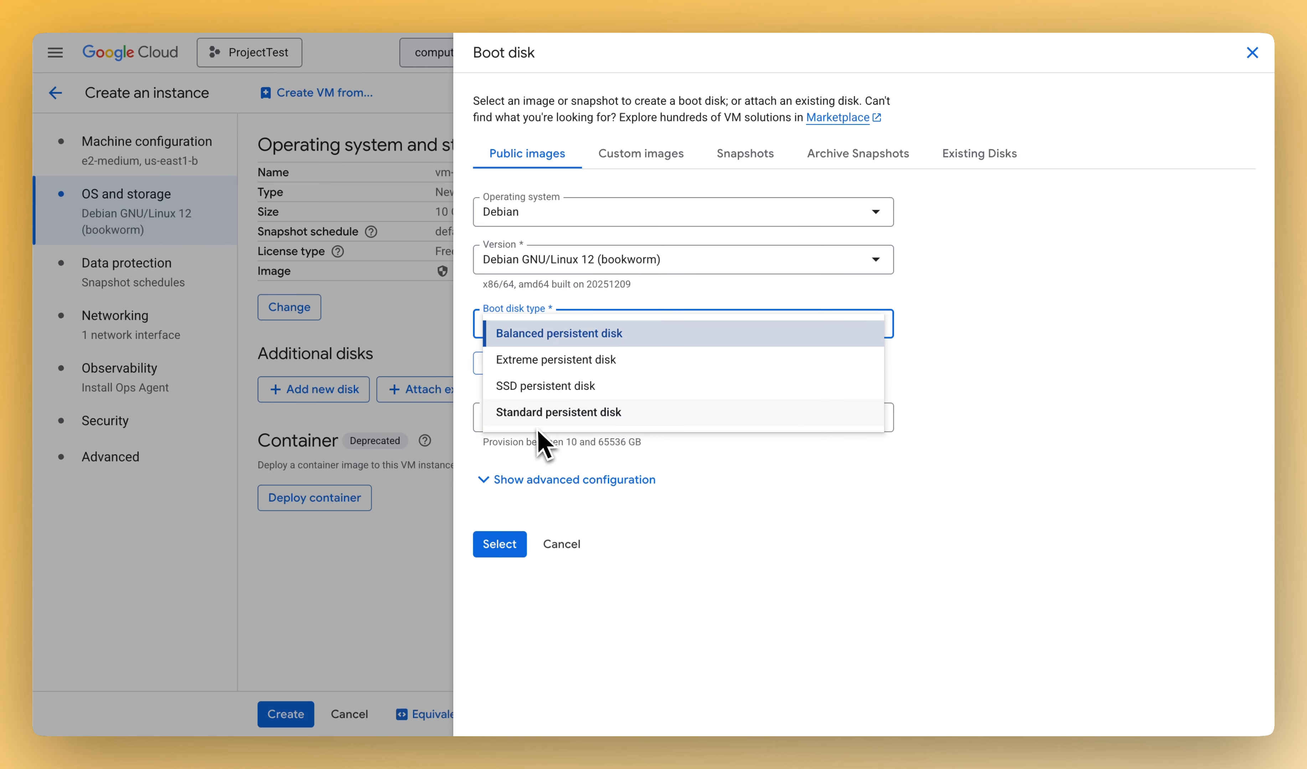
click(696, 341)
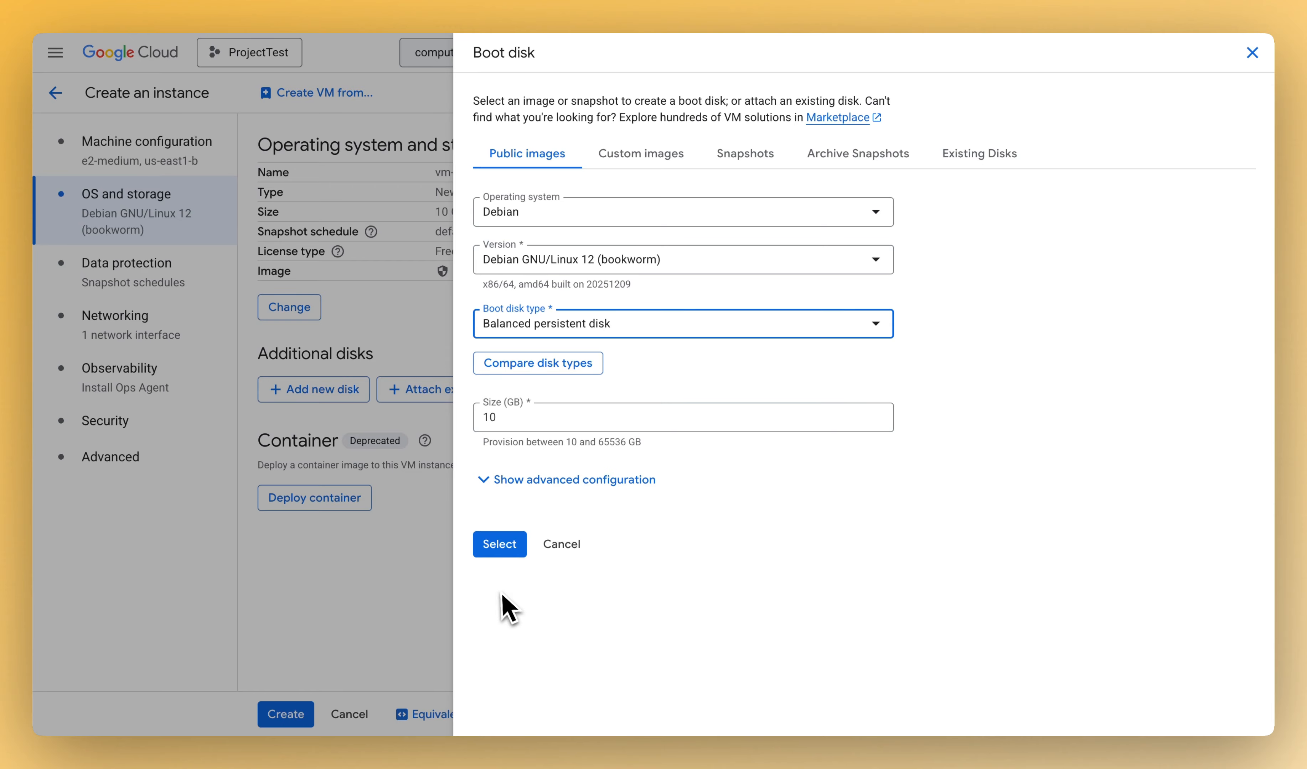
click(503, 550)
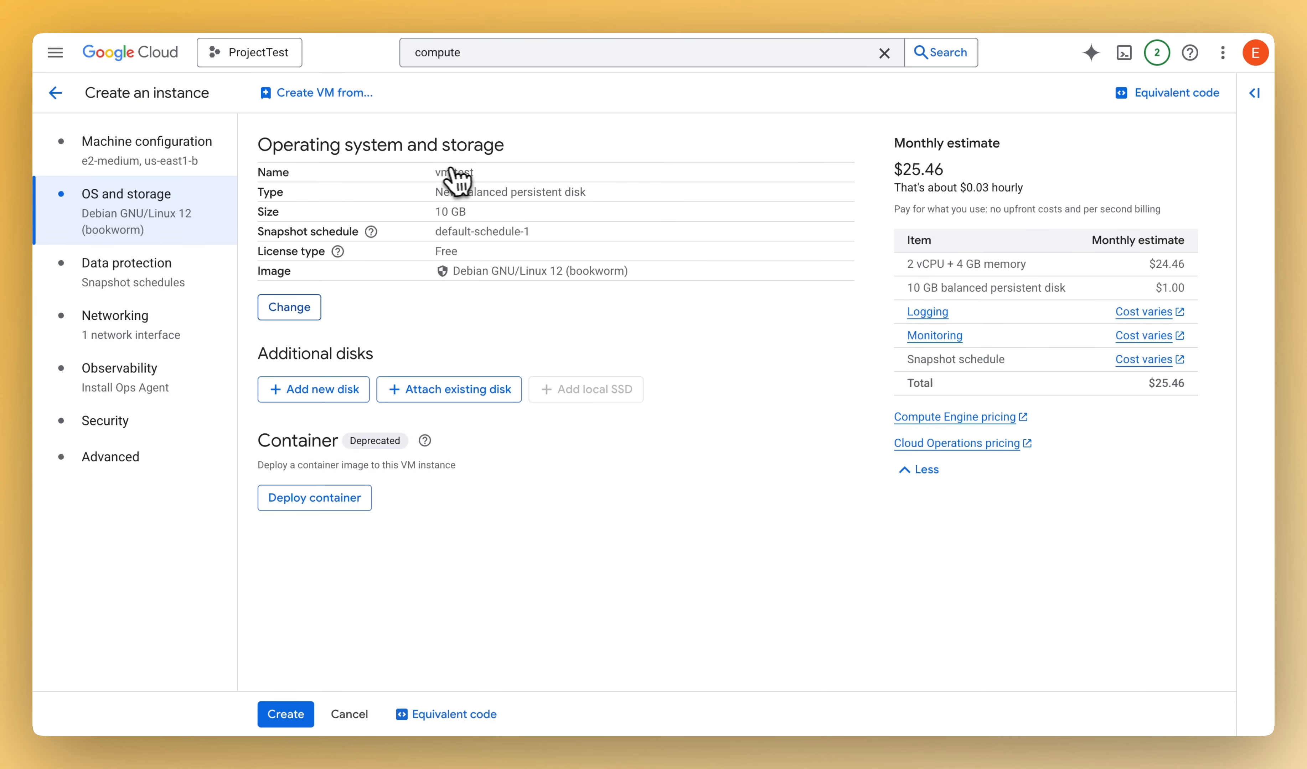
- Set the instance's data protection to No backups
click(144, 294)
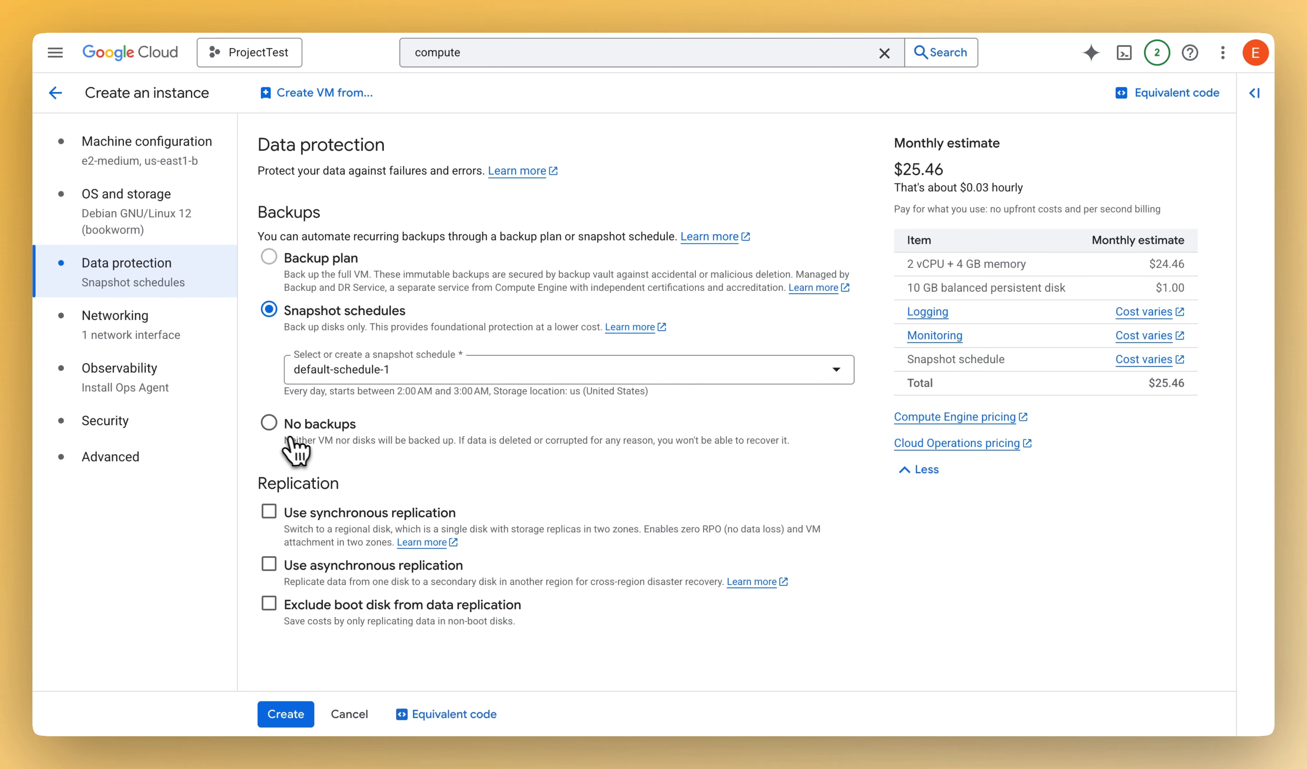
click(270, 426)
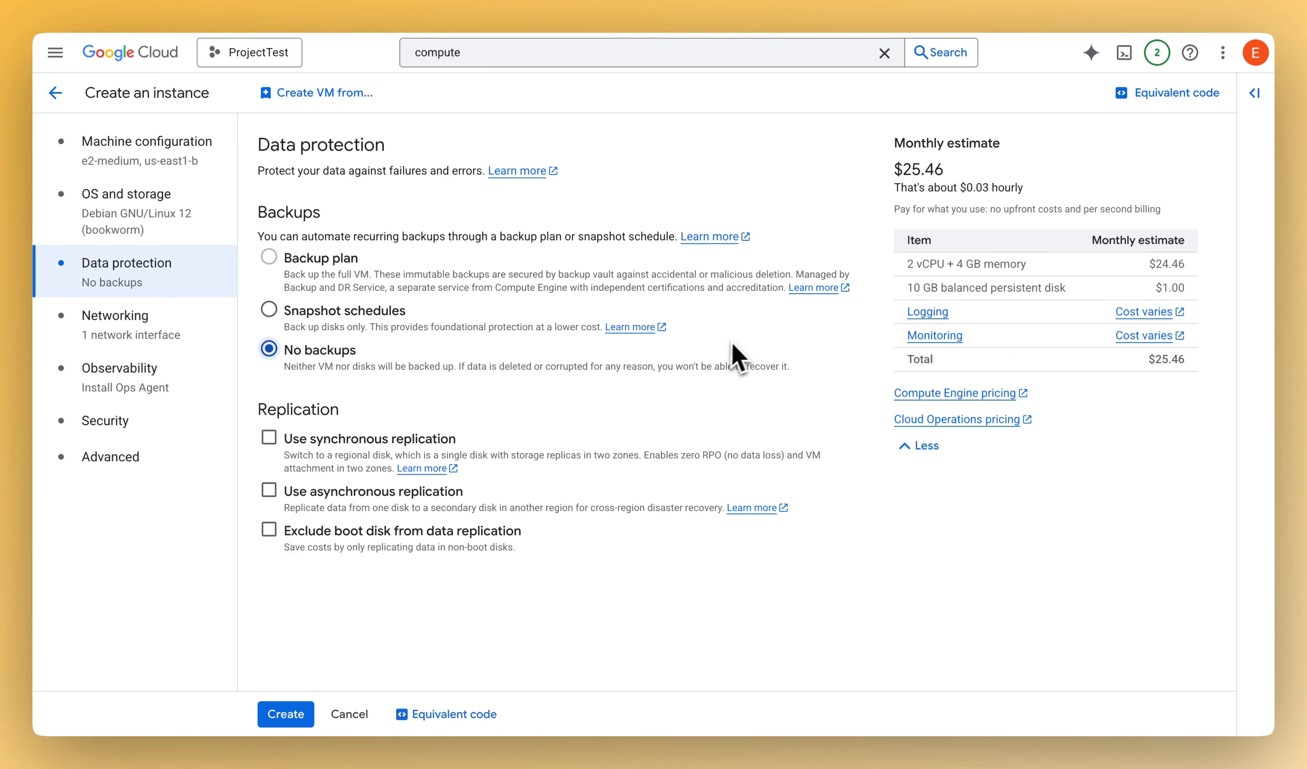
- Expand the nic0 network interface in the networking settings and examine its network and subnetwork options
click(141, 329)
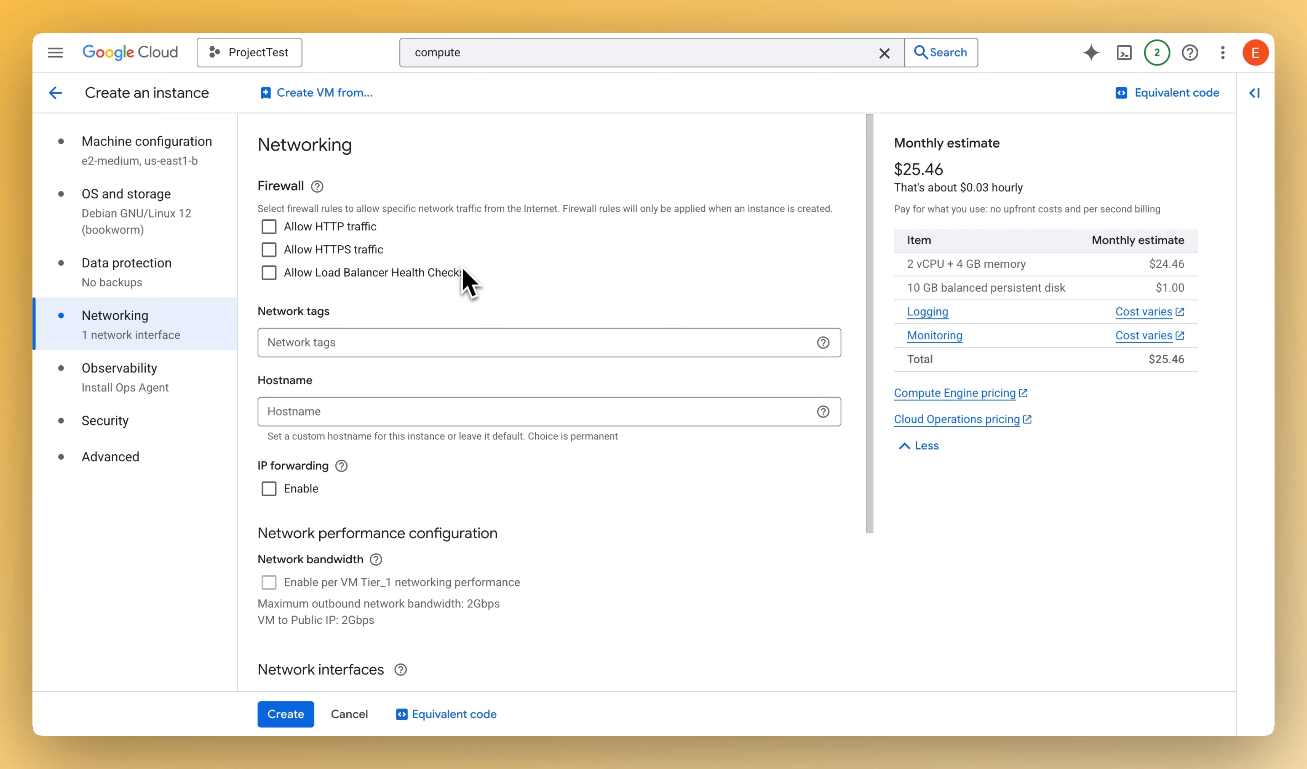
scroll(488, 304, down, 4)
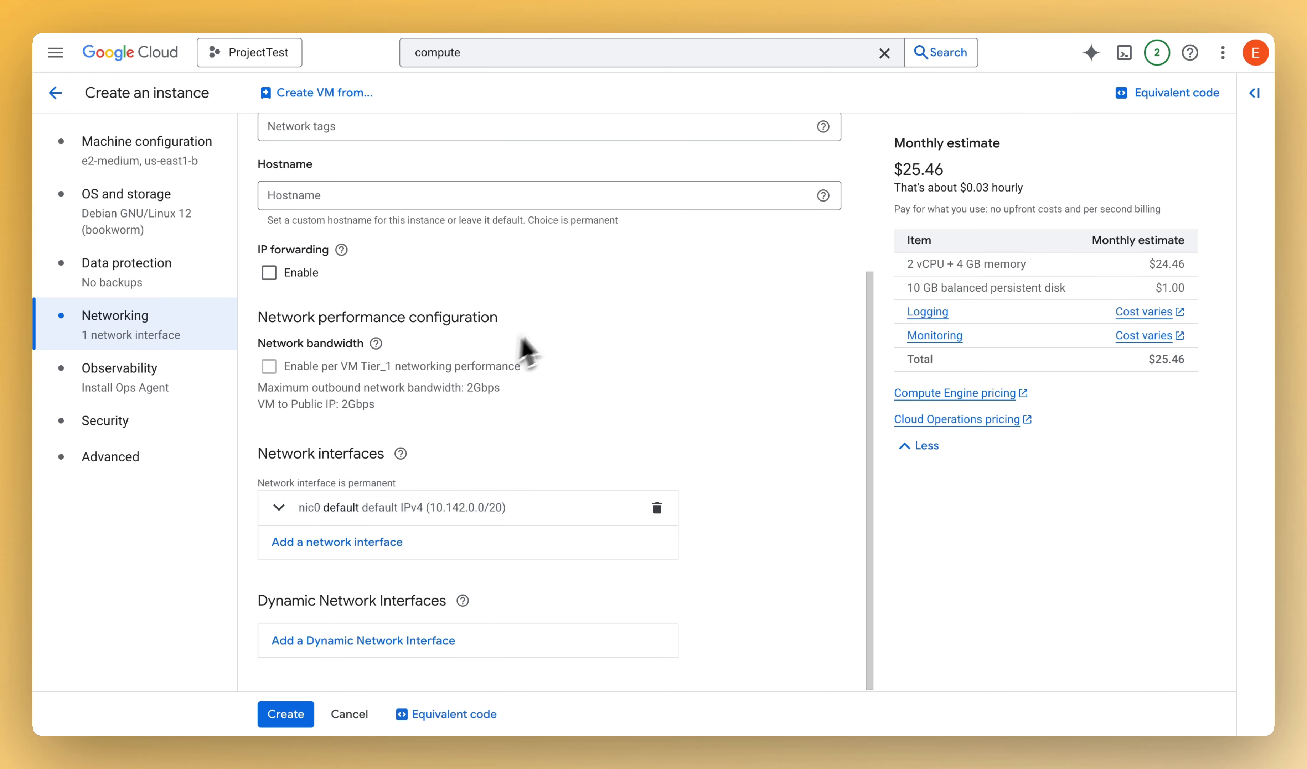
click(279, 508)
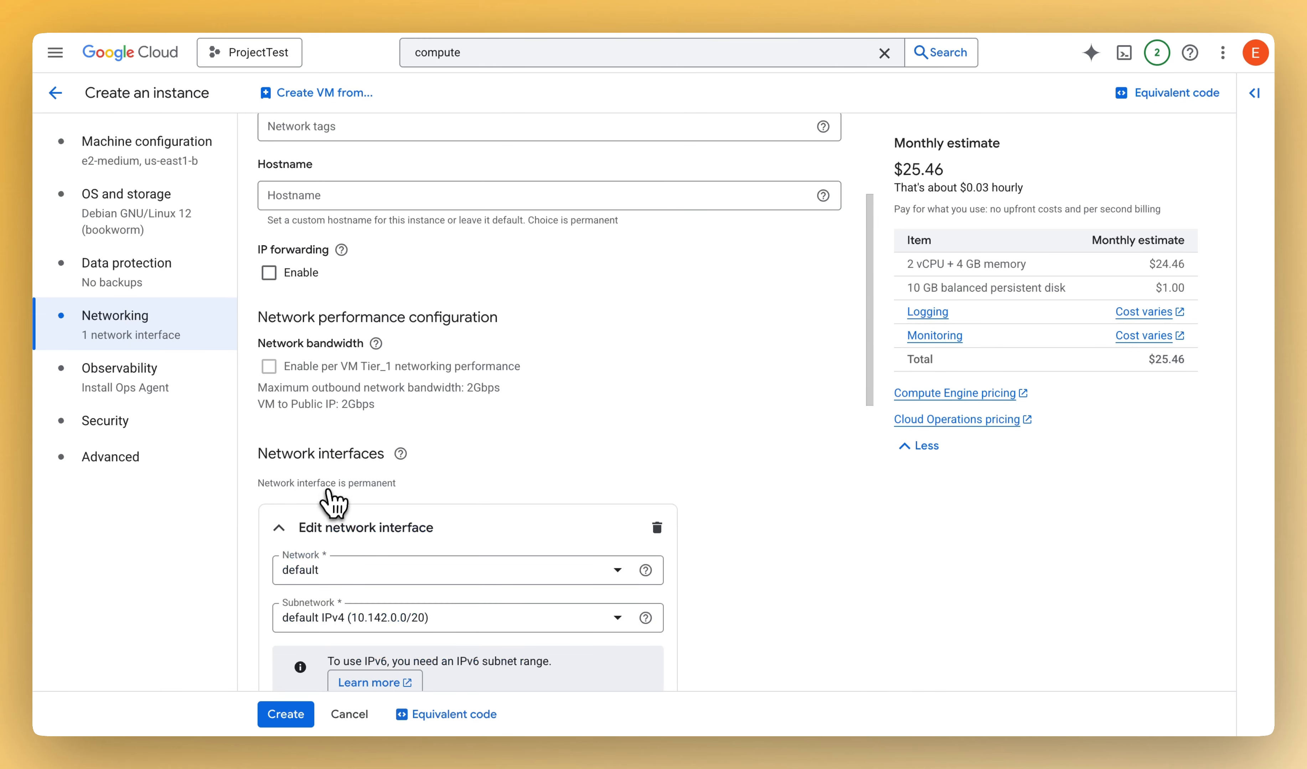
scroll(475, 423, down, 3)
scroll(592, 399, down, 3)
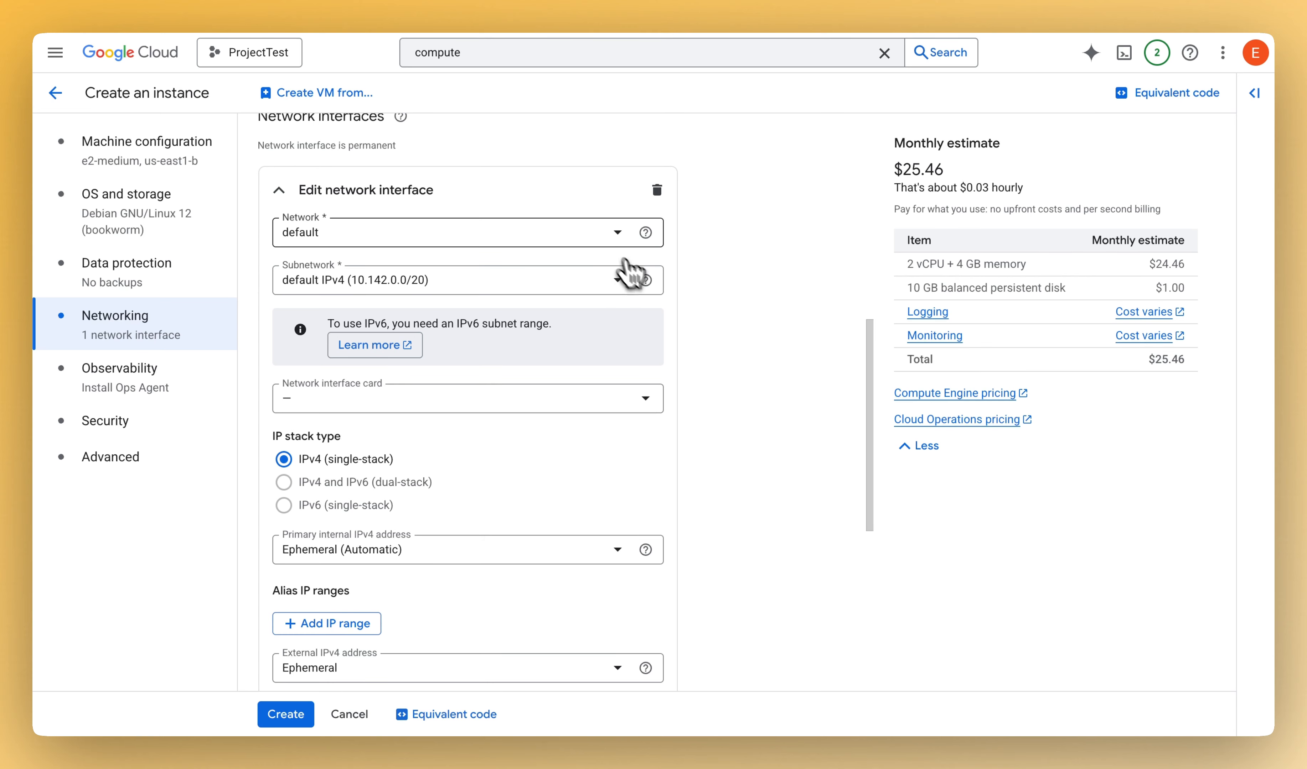
click(533, 236)
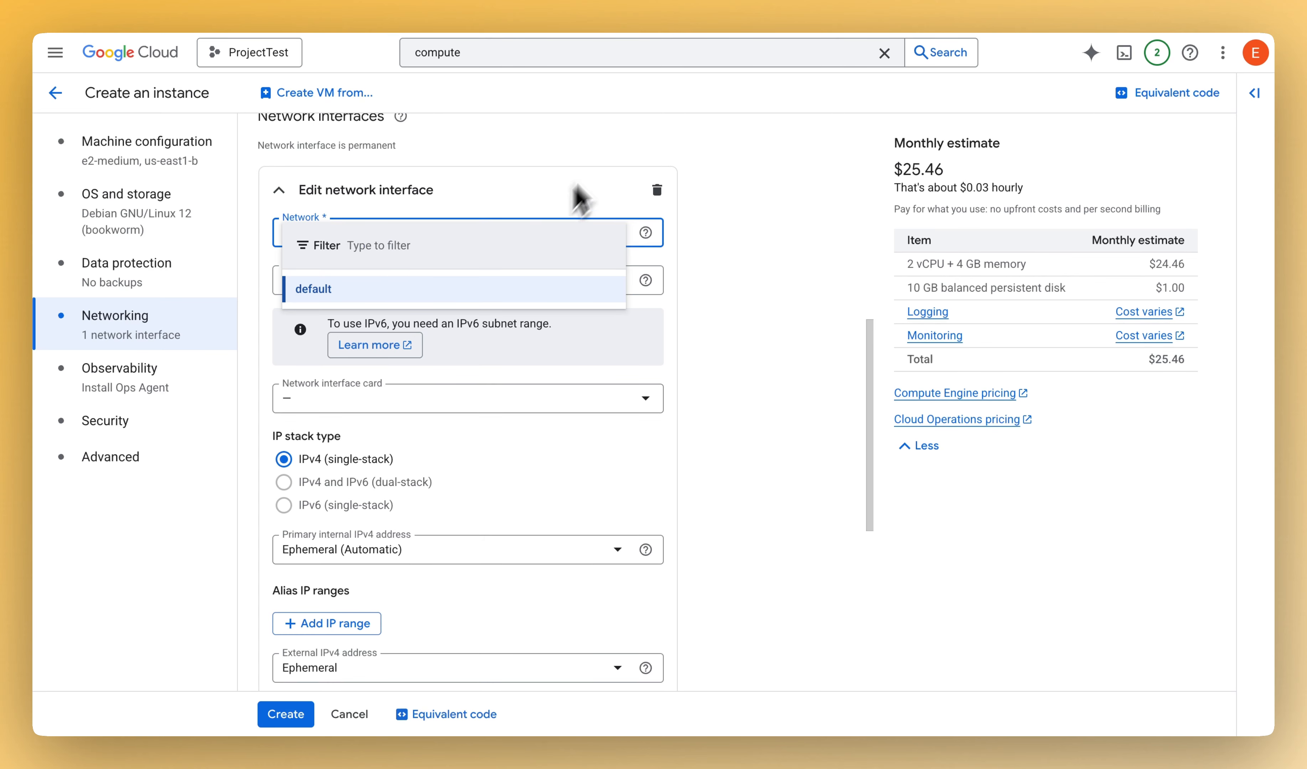
click(615, 140)
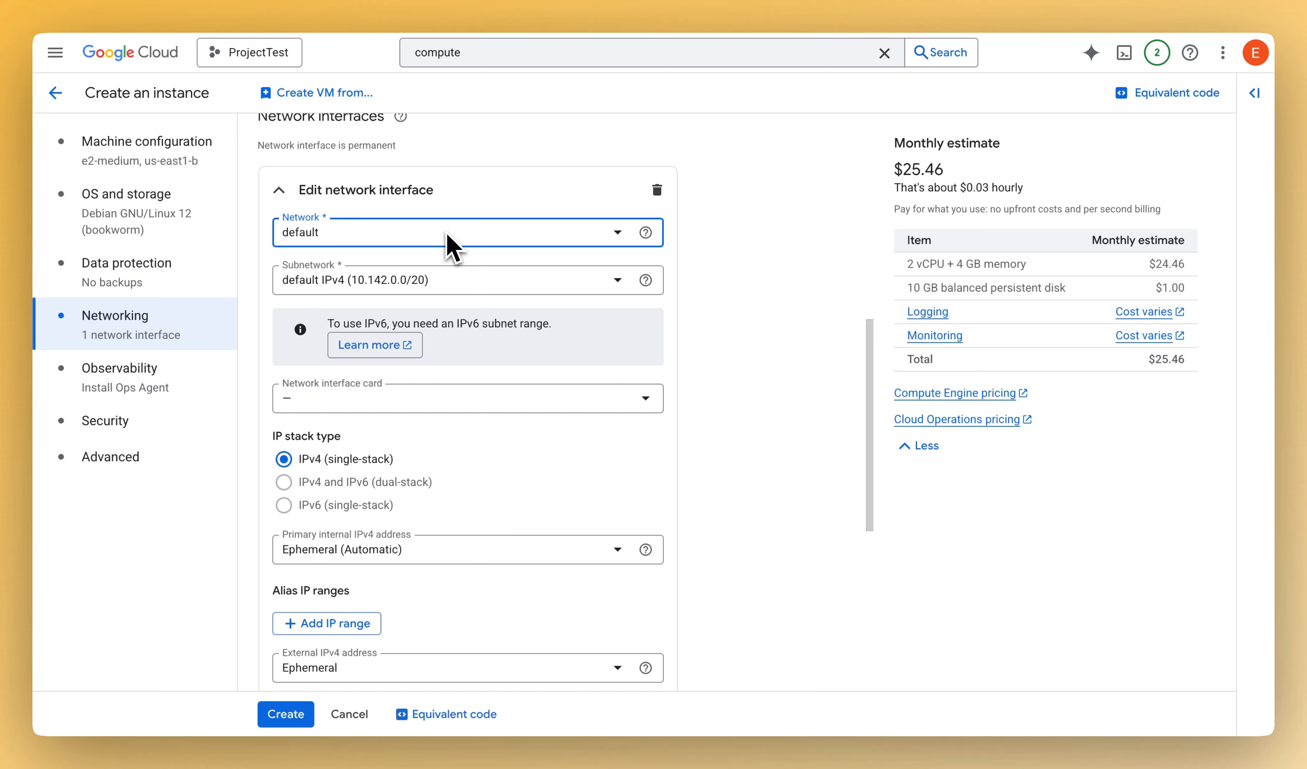
click(457, 282)
click(771, 272)
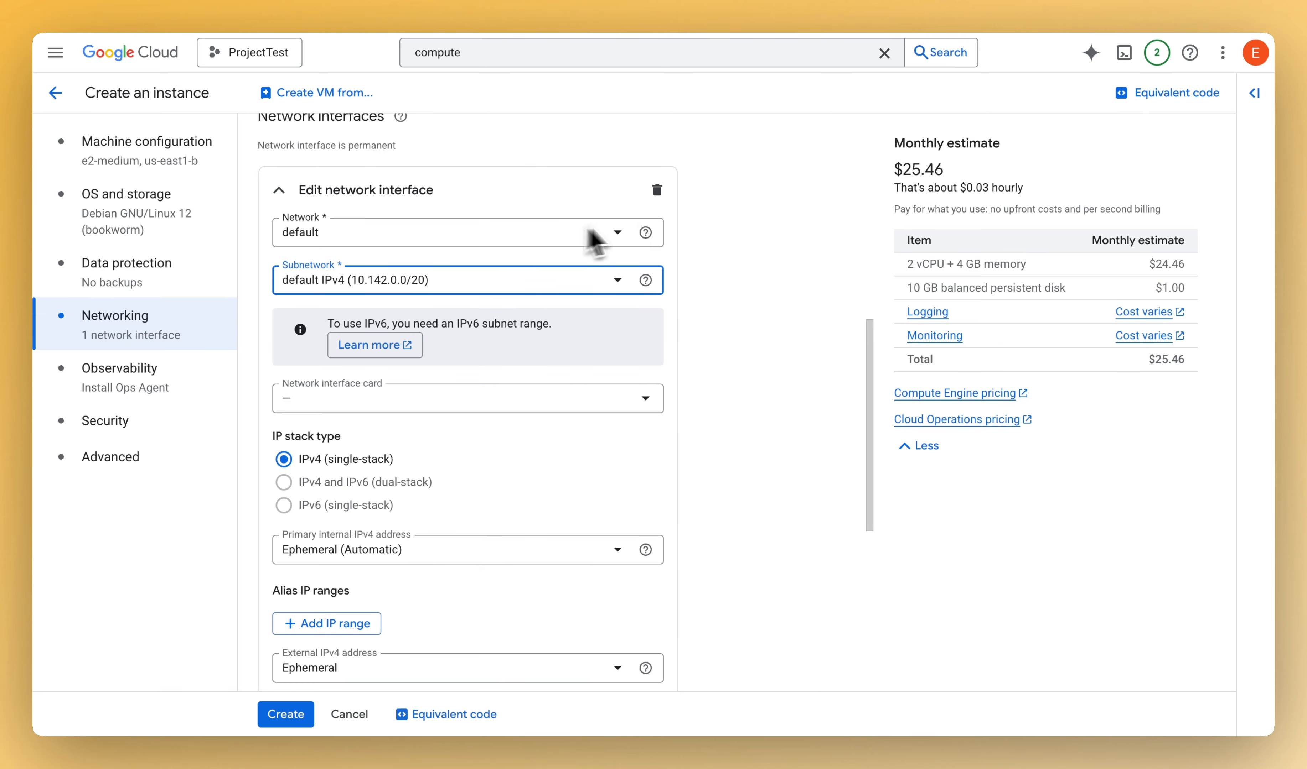
- Try None as the network interface's external IPv4 address, and set it back to Ephemeral
scroll(759, 327, down, 3)
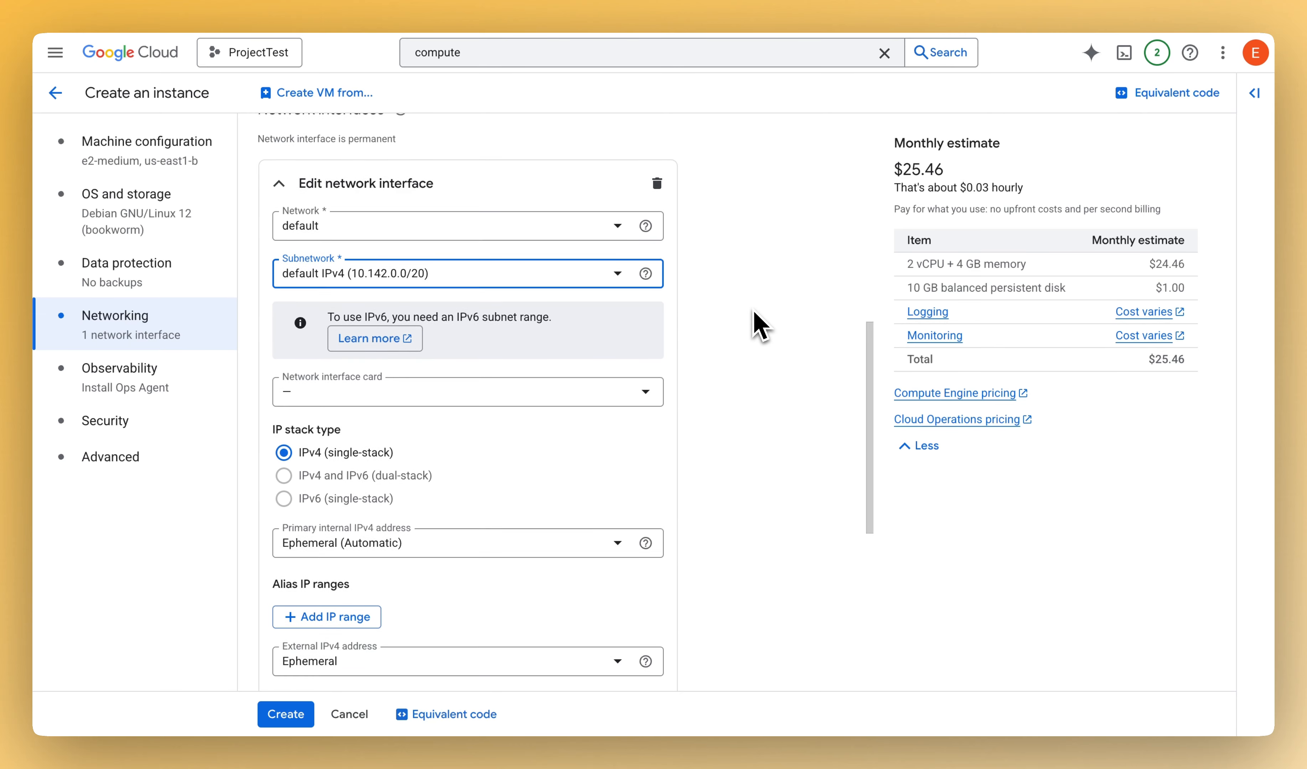
scroll(759, 328, up, 2)
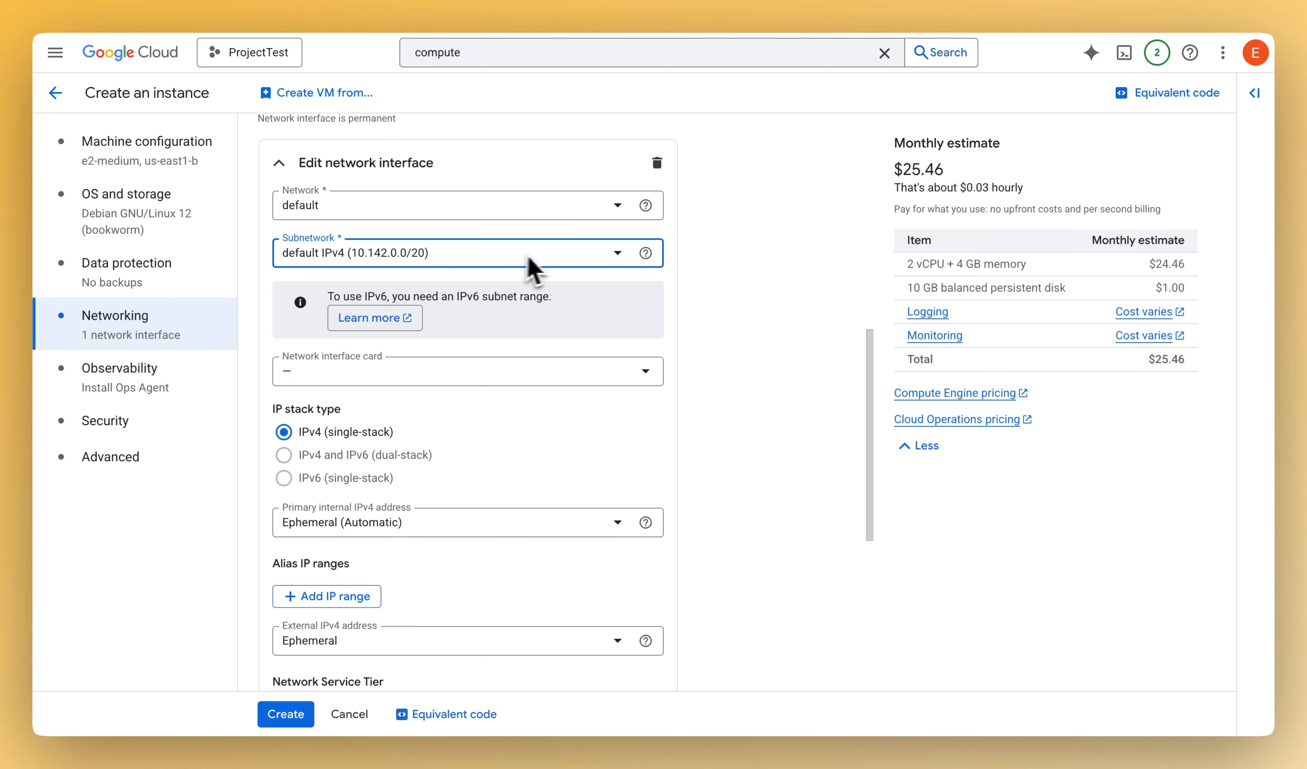
scroll(594, 272, down, 1)
scroll(798, 253, down, 3)
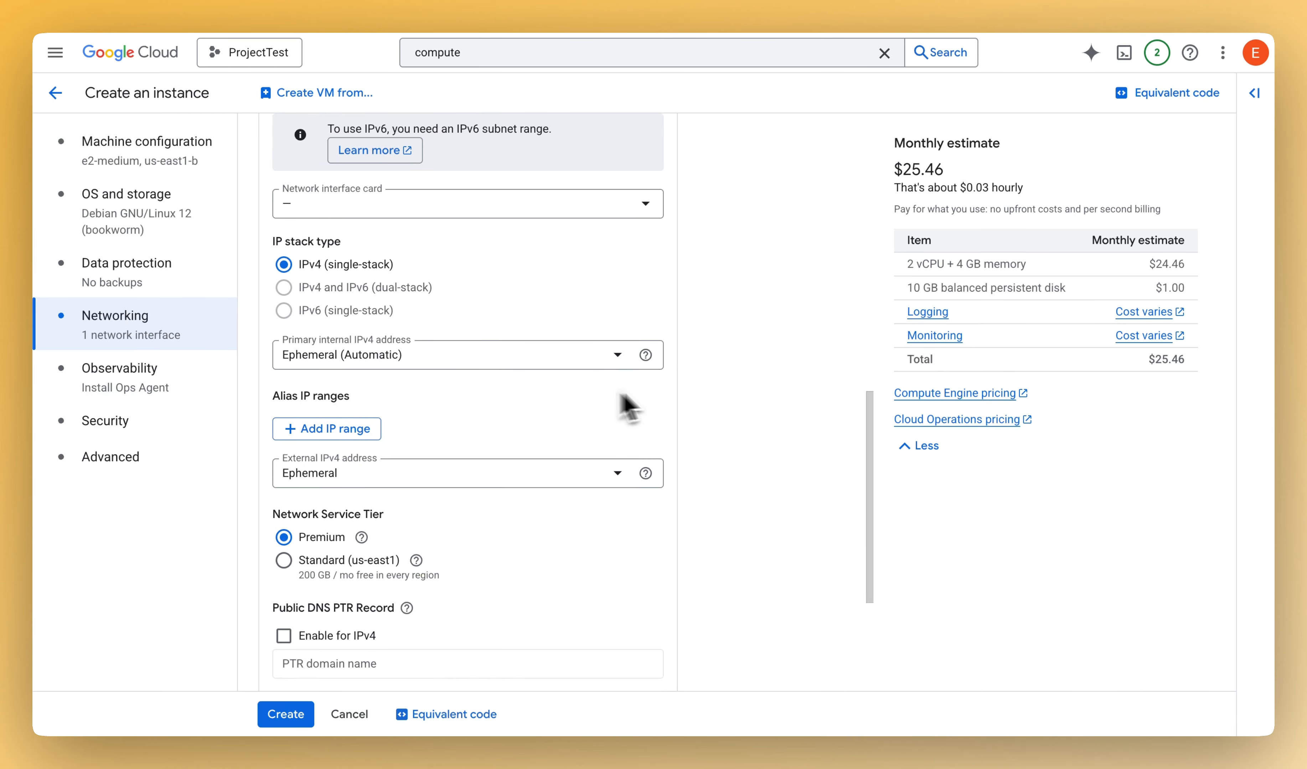
scroll(621, 400, down, 3)
scroll(529, 285, up, 1)
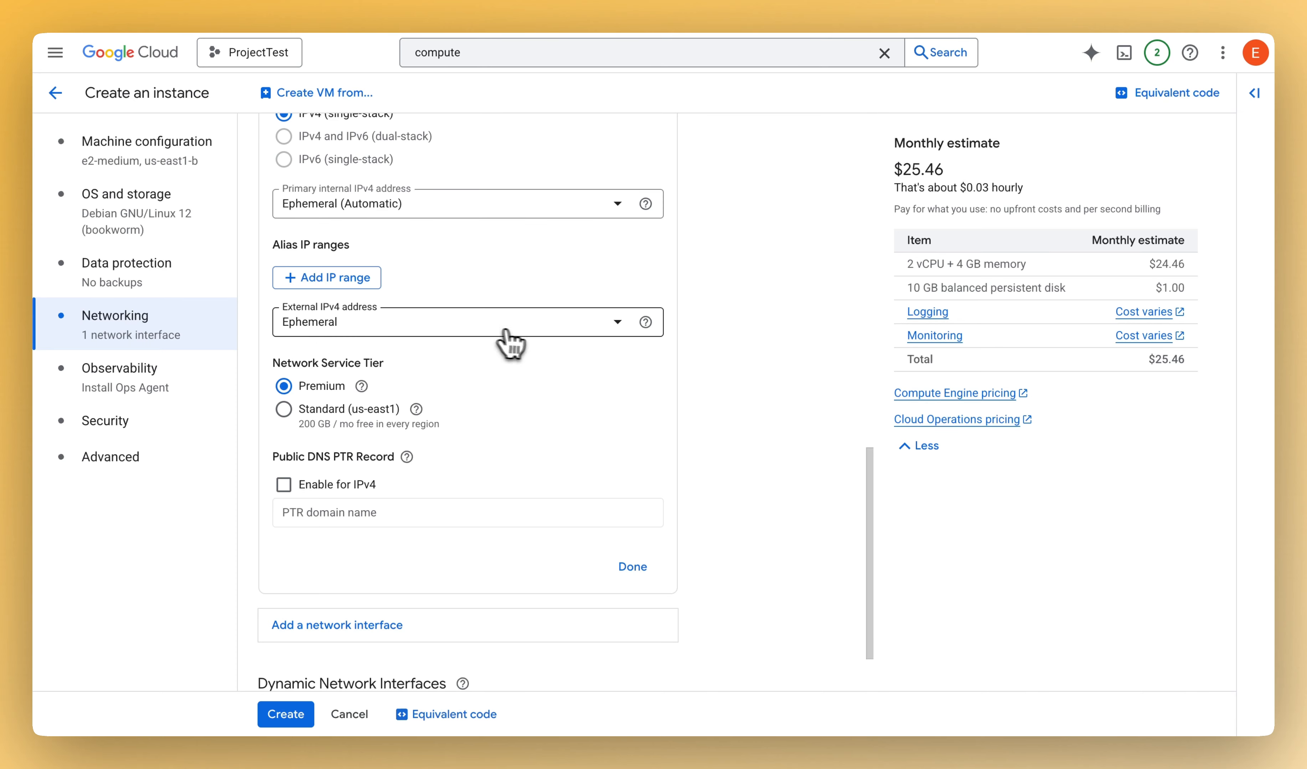
click(518, 328)
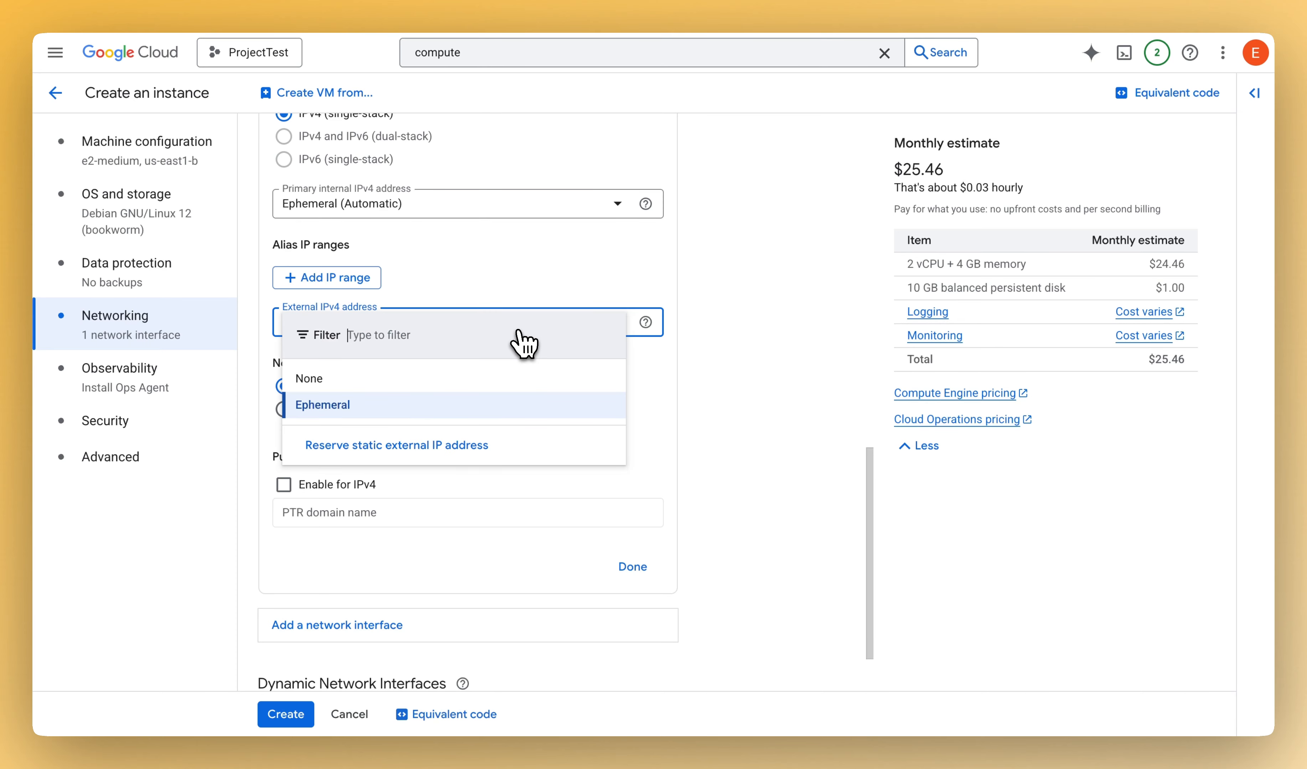
click(372, 381)
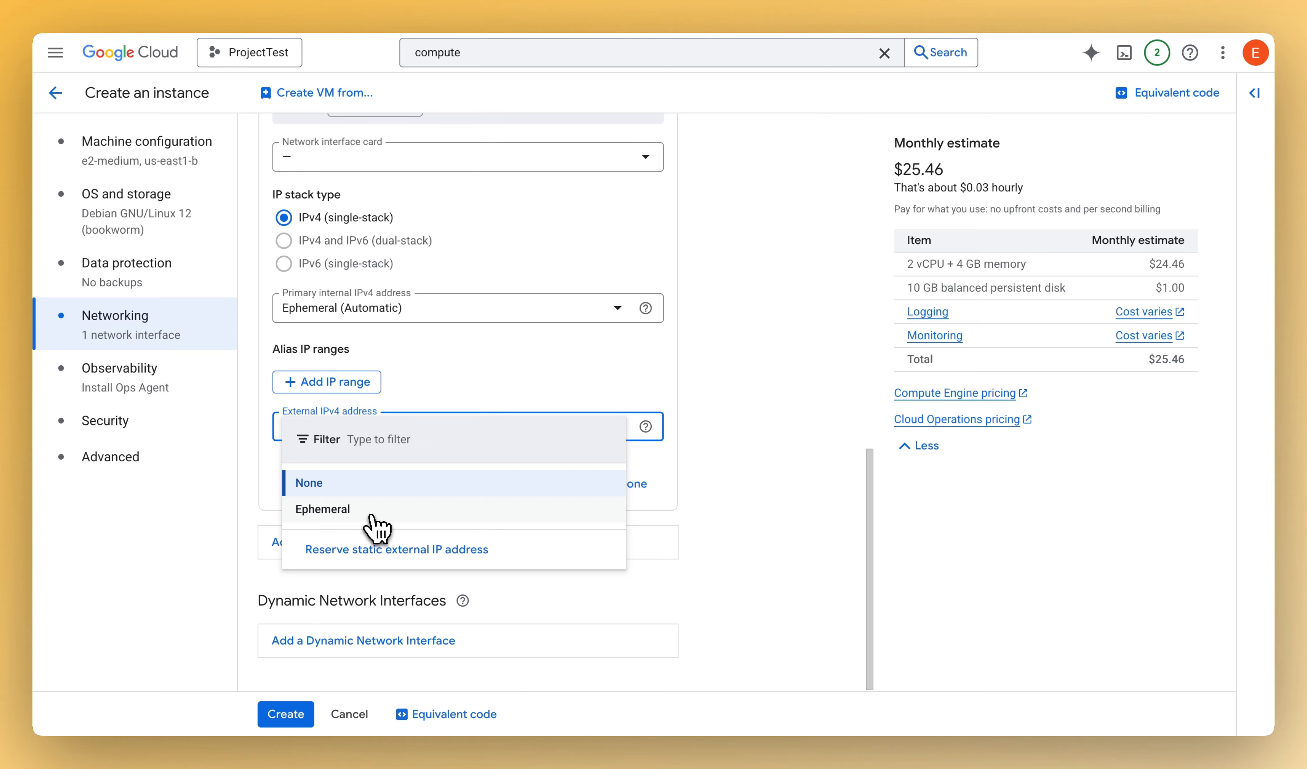
click(360, 515)
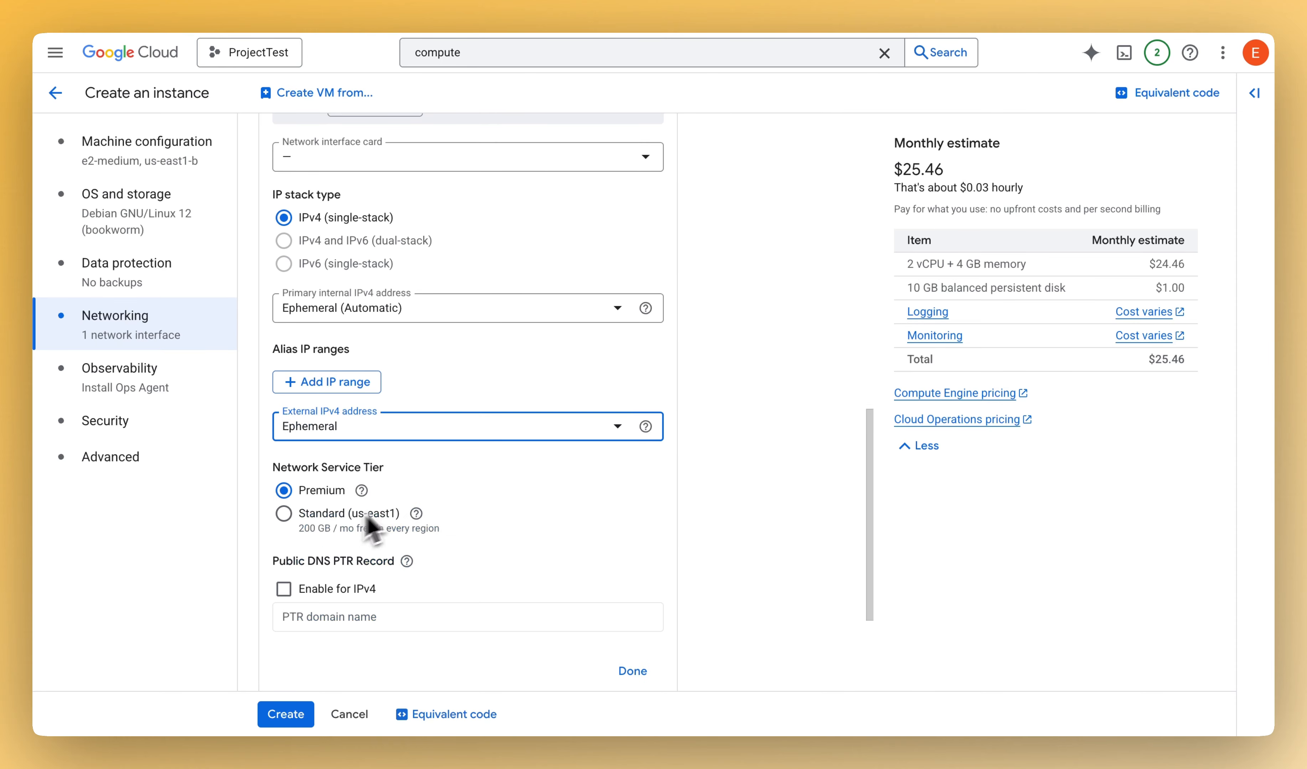
- Set the network interface's service tier to Standard (us-east1)
scroll(607, 389, down, 3)
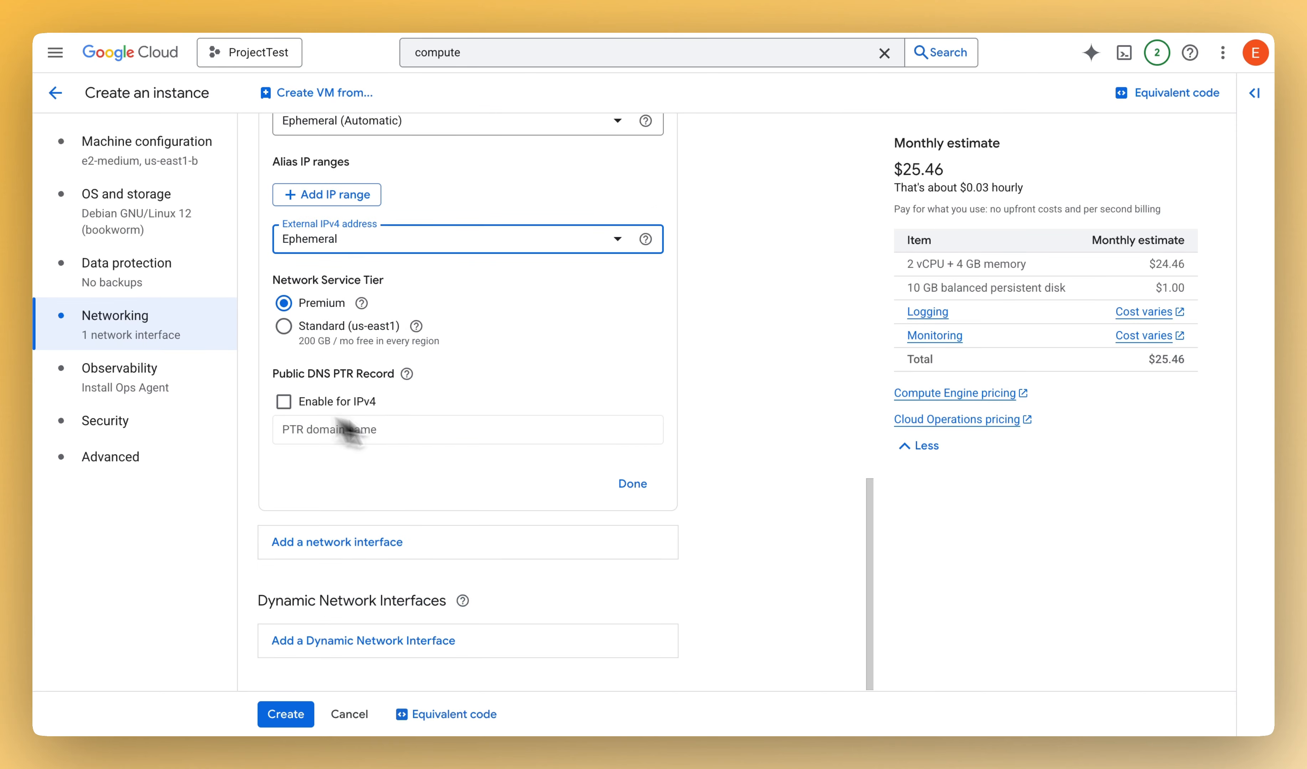
click(361, 303)
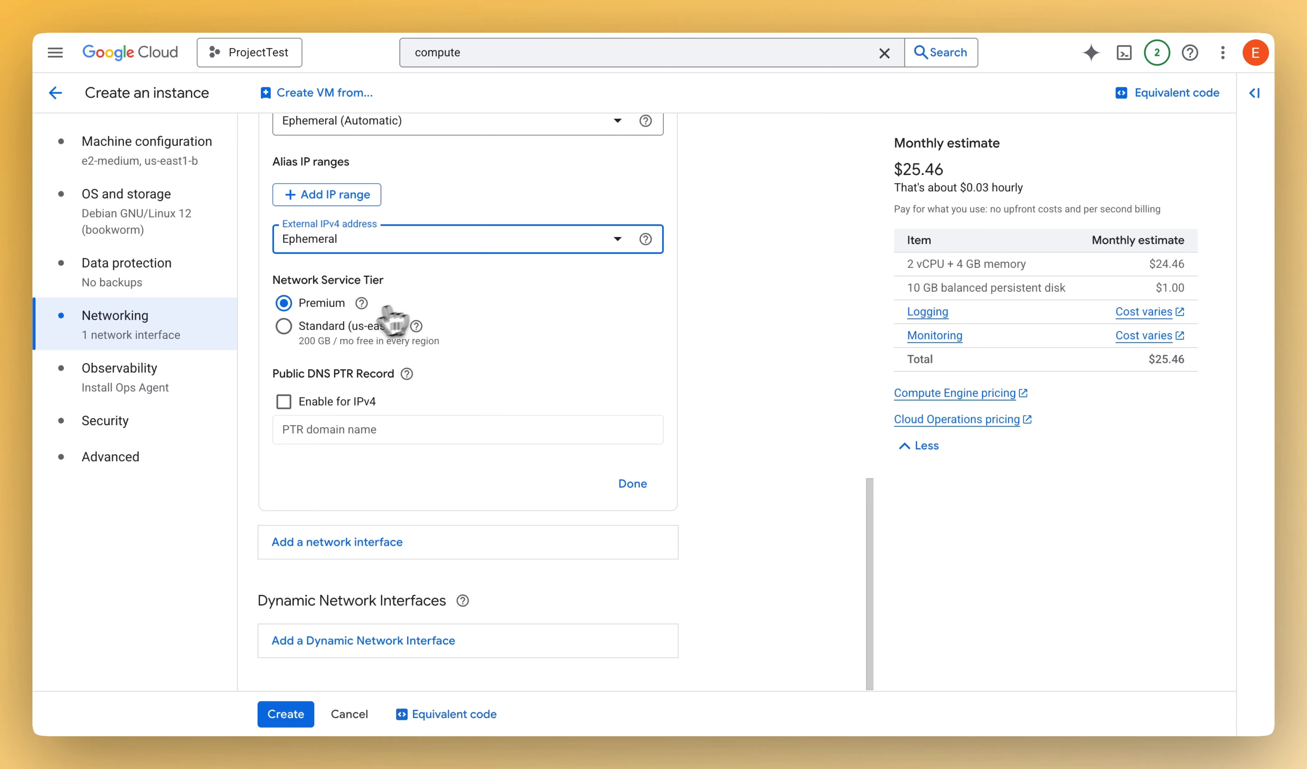
click(284, 327)
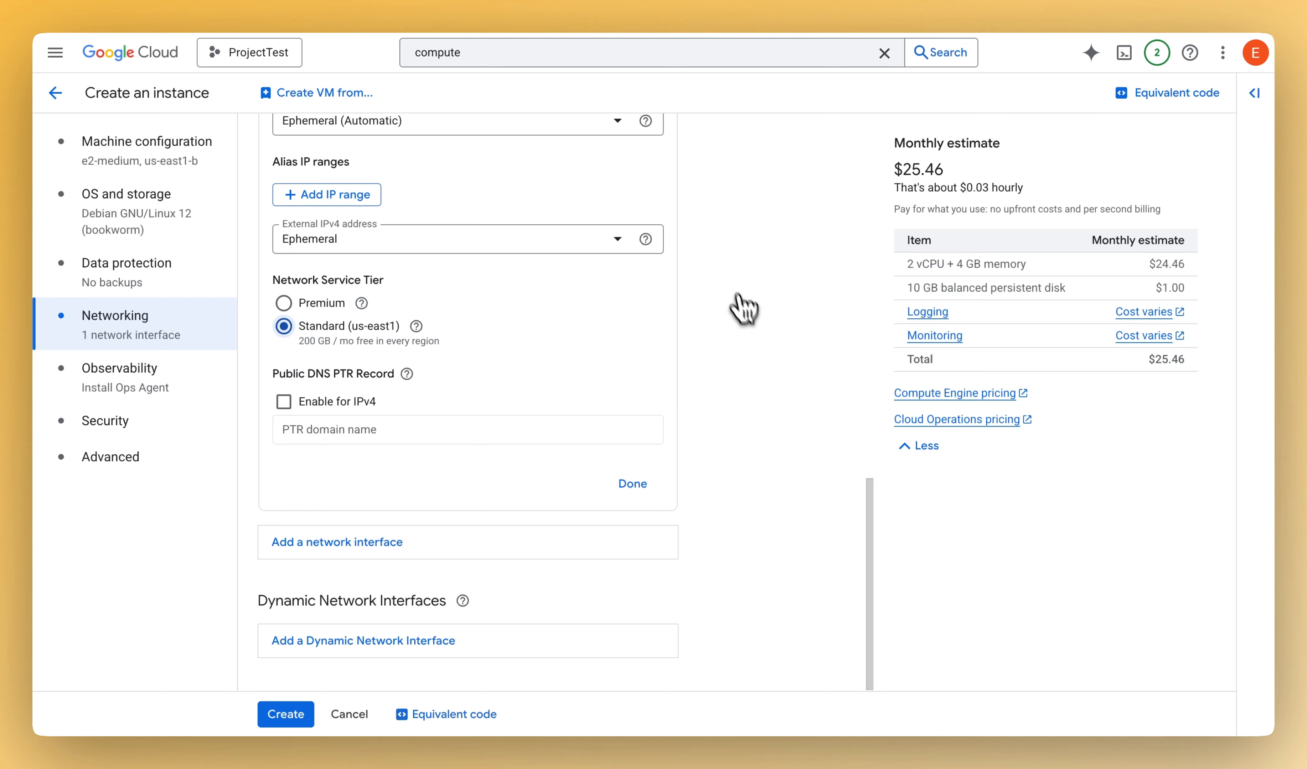
- Finish editing the network interface and turn off installation of the Ops Agent for Monitoring and Logging
click(637, 496)
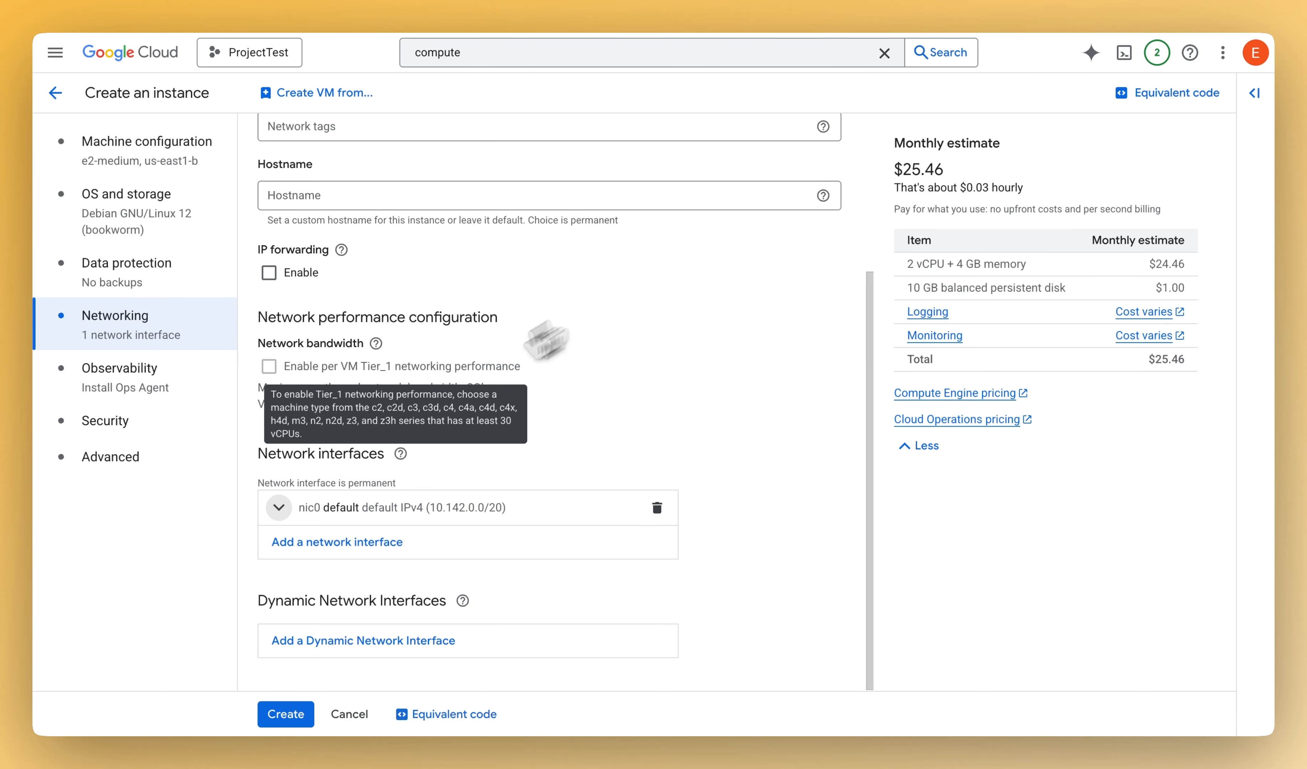
click(129, 397)
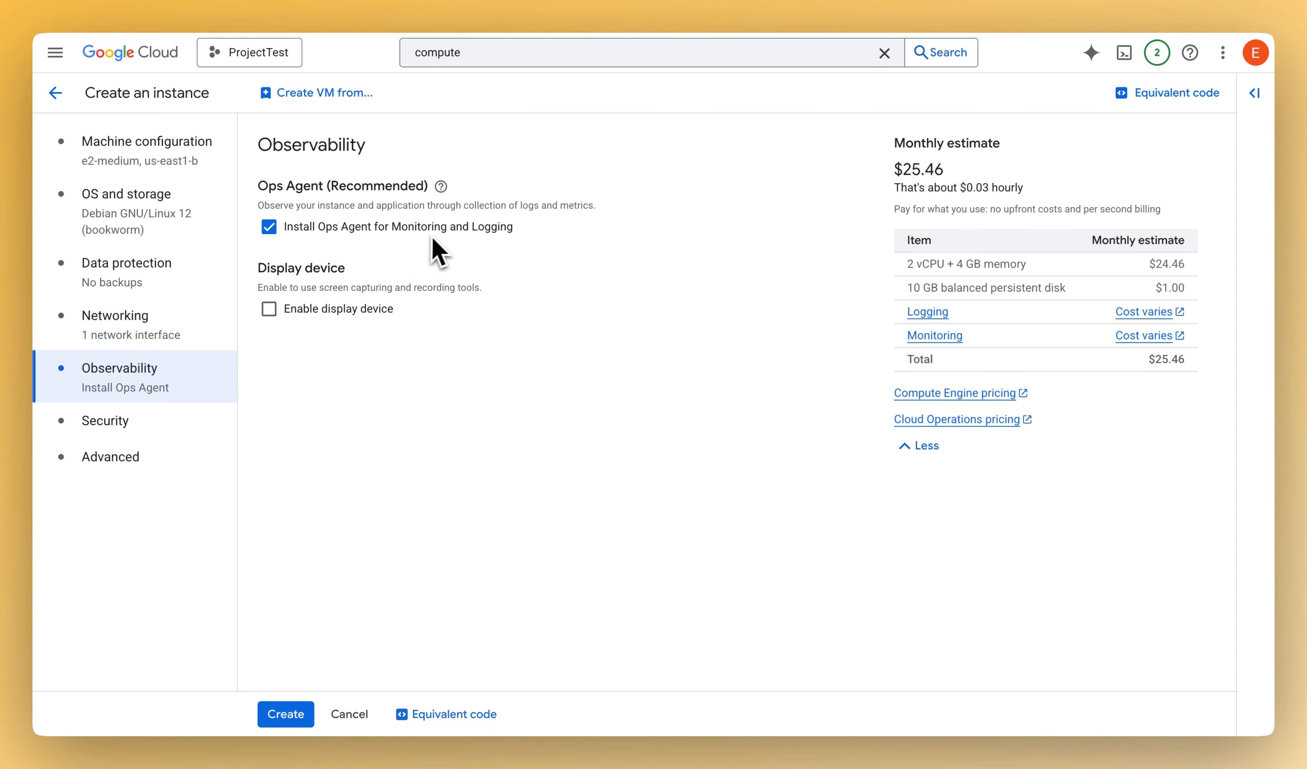
click(269, 228)
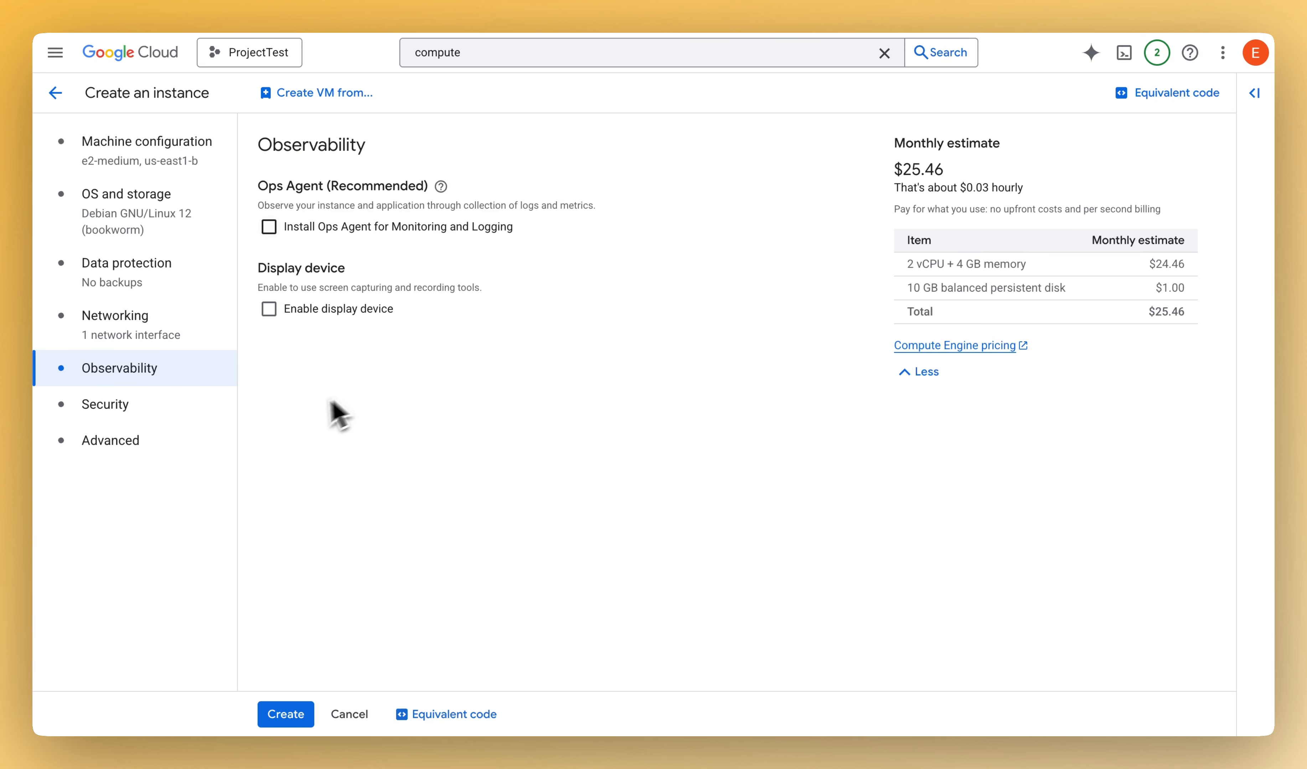
- Examine the instance's Security settings, from service account and access scopes to Shielded VM and the expanded VM access options
click(149, 417)
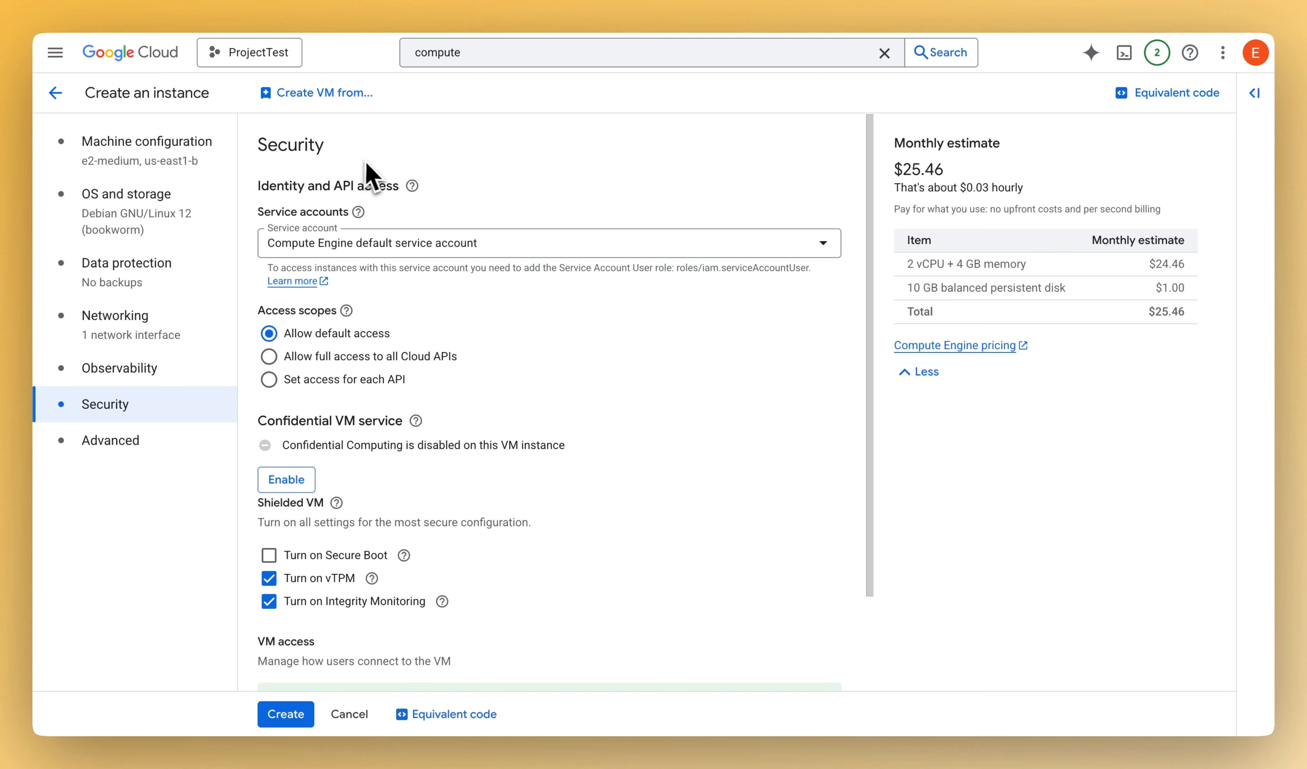
scroll(629, 286, down, 3)
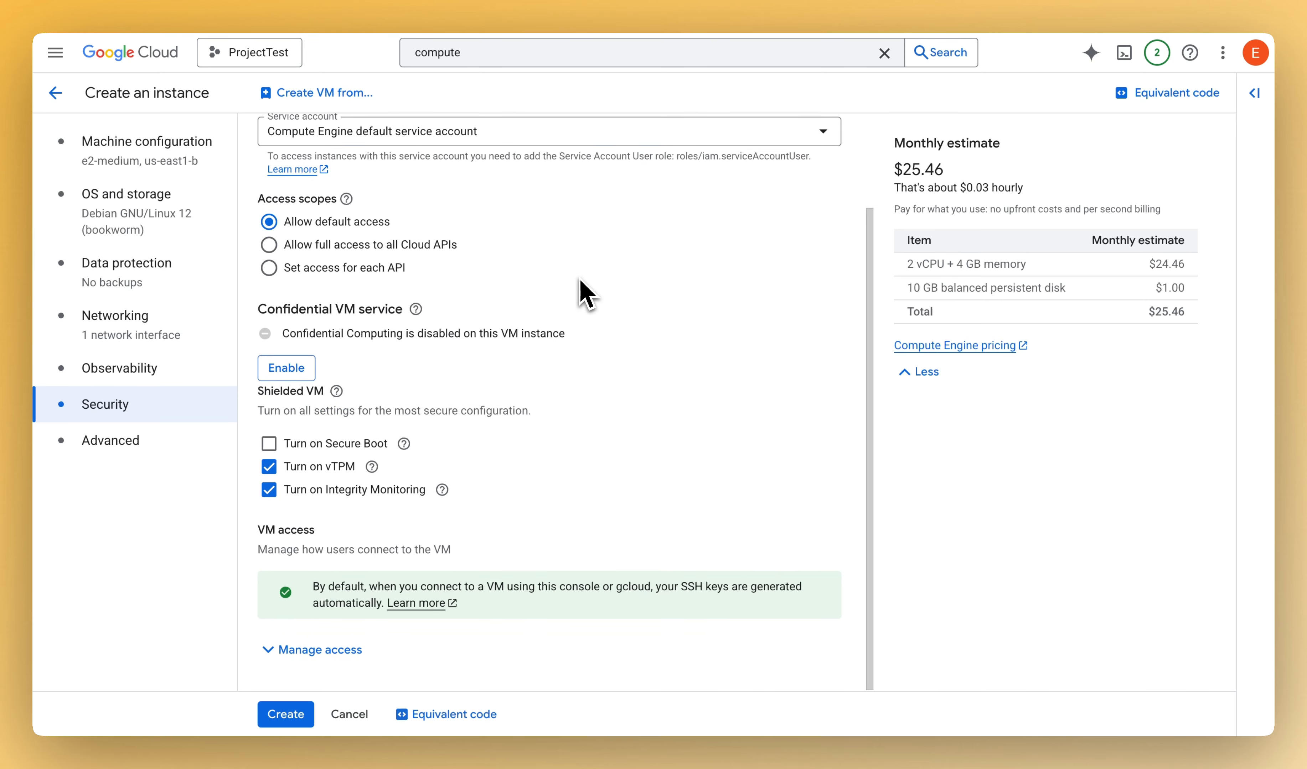
scroll(636, 317, up, 3)
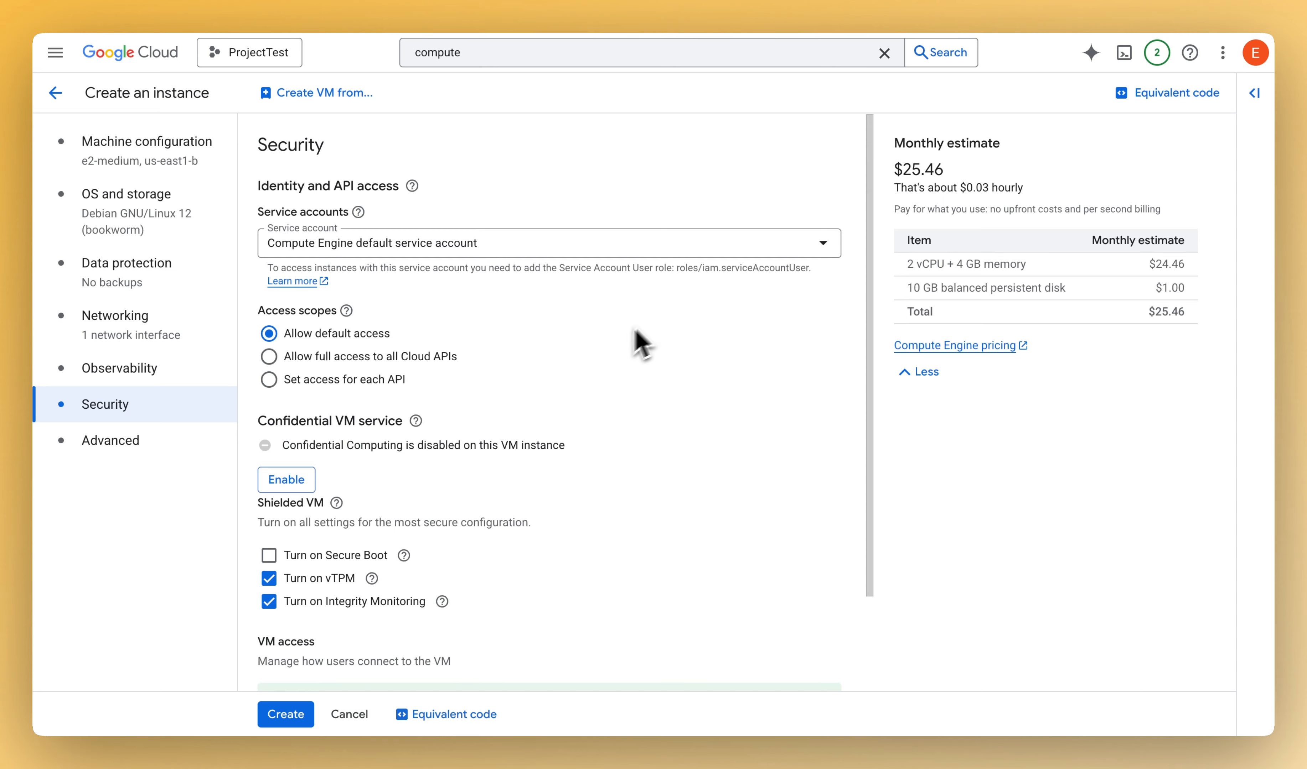
scroll(520, 359, down, 3)
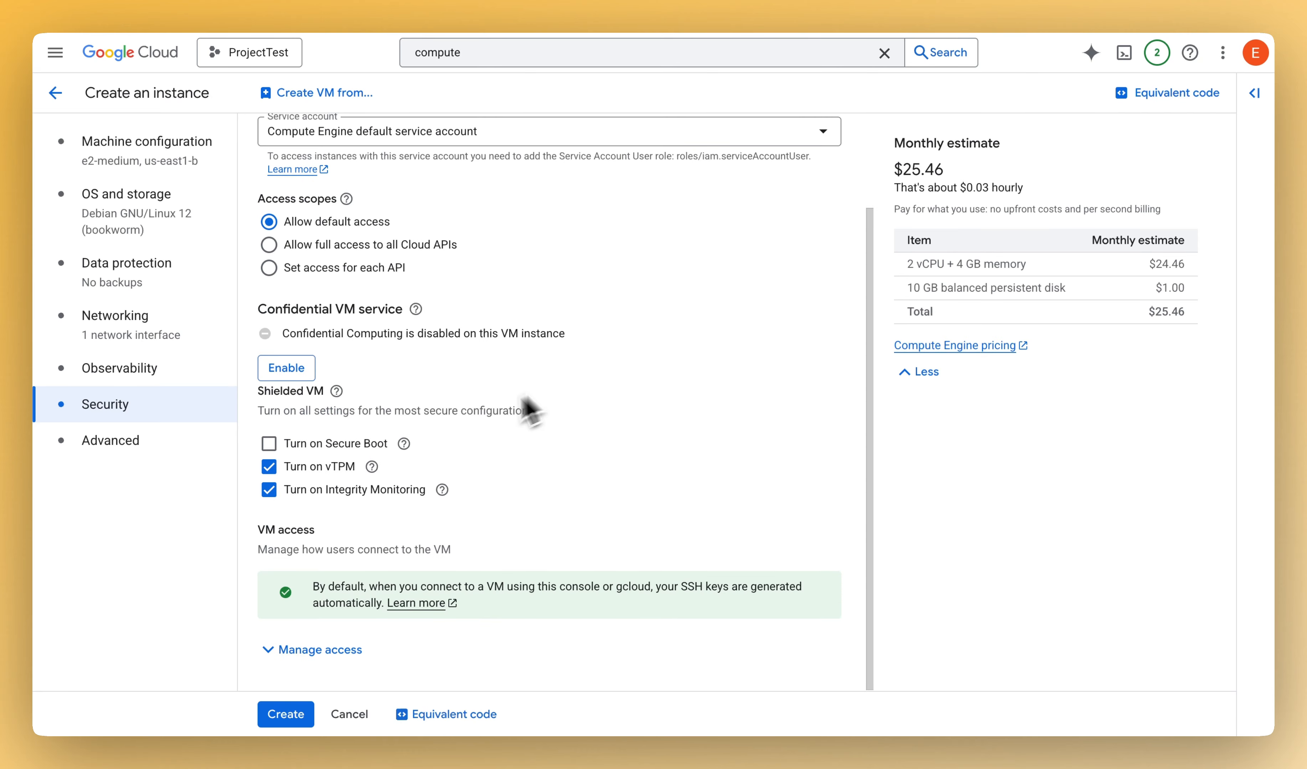
click(309, 652)
scroll(448, 587, down, 5)
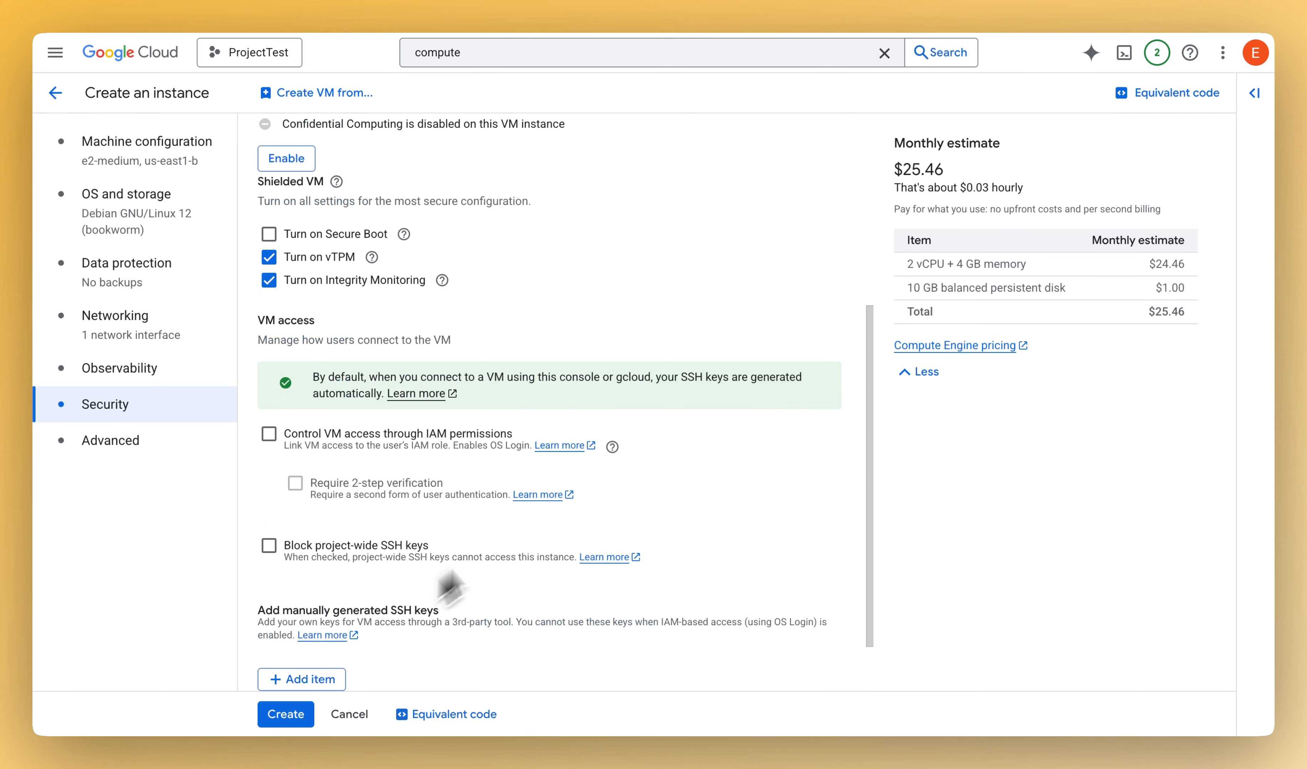
scroll(660, 370, down, 2)
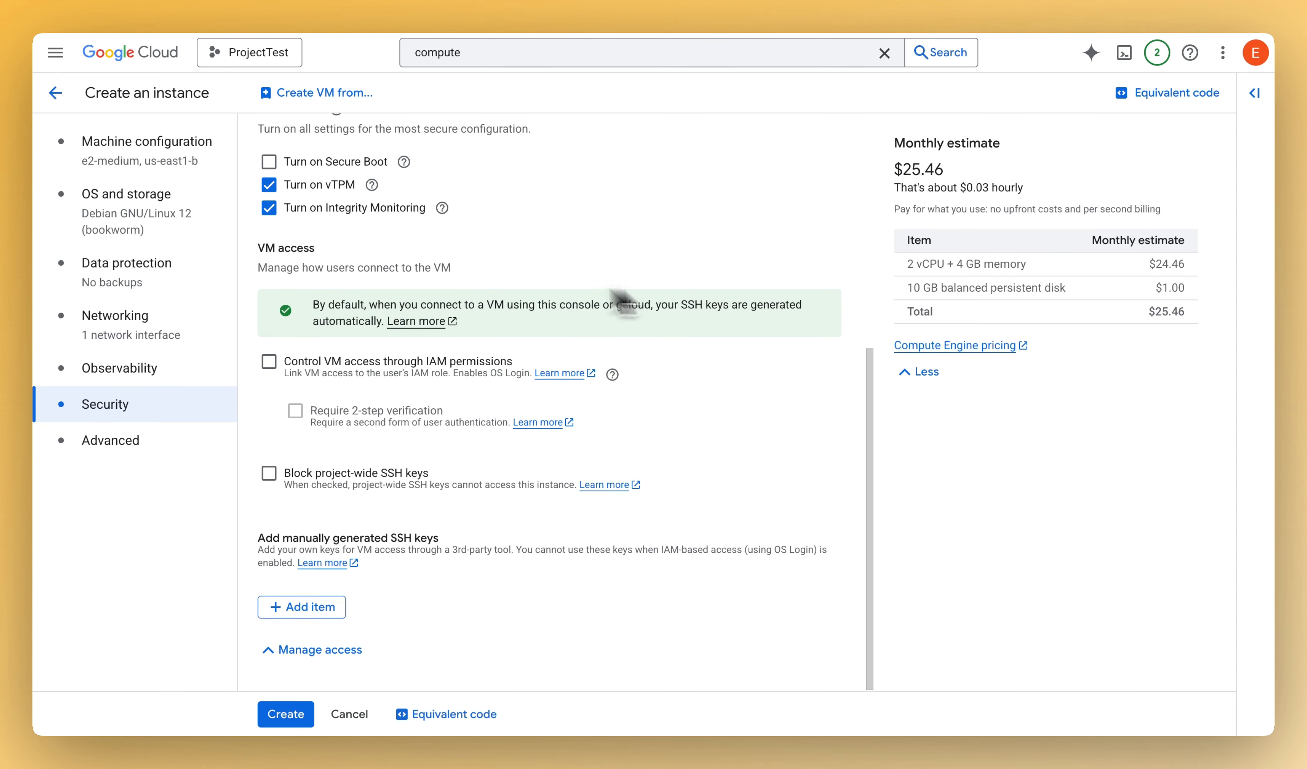
- Review the Advanced settings, including reservations, automation, metadata and data encryption, and create the instance
click(127, 454)
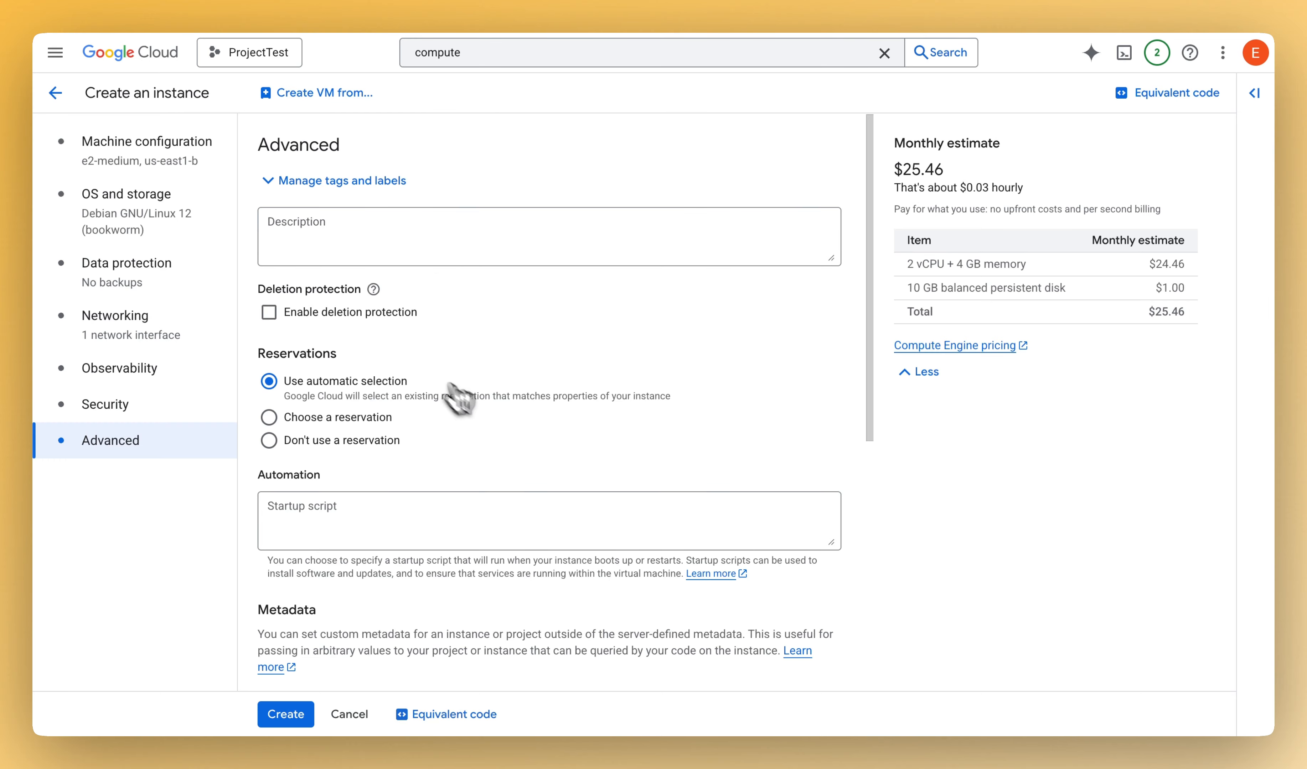
scroll(583, 359, down, 4)
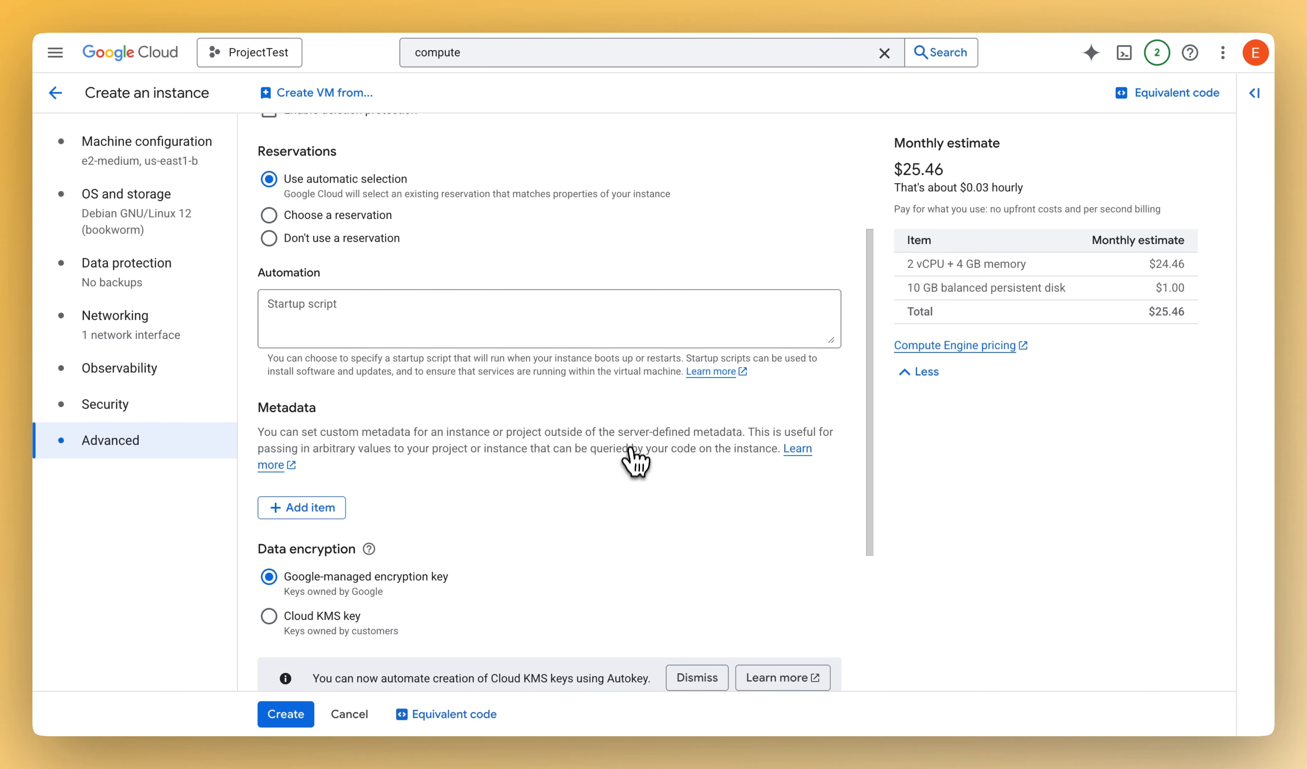
scroll(631, 455, up, 3)
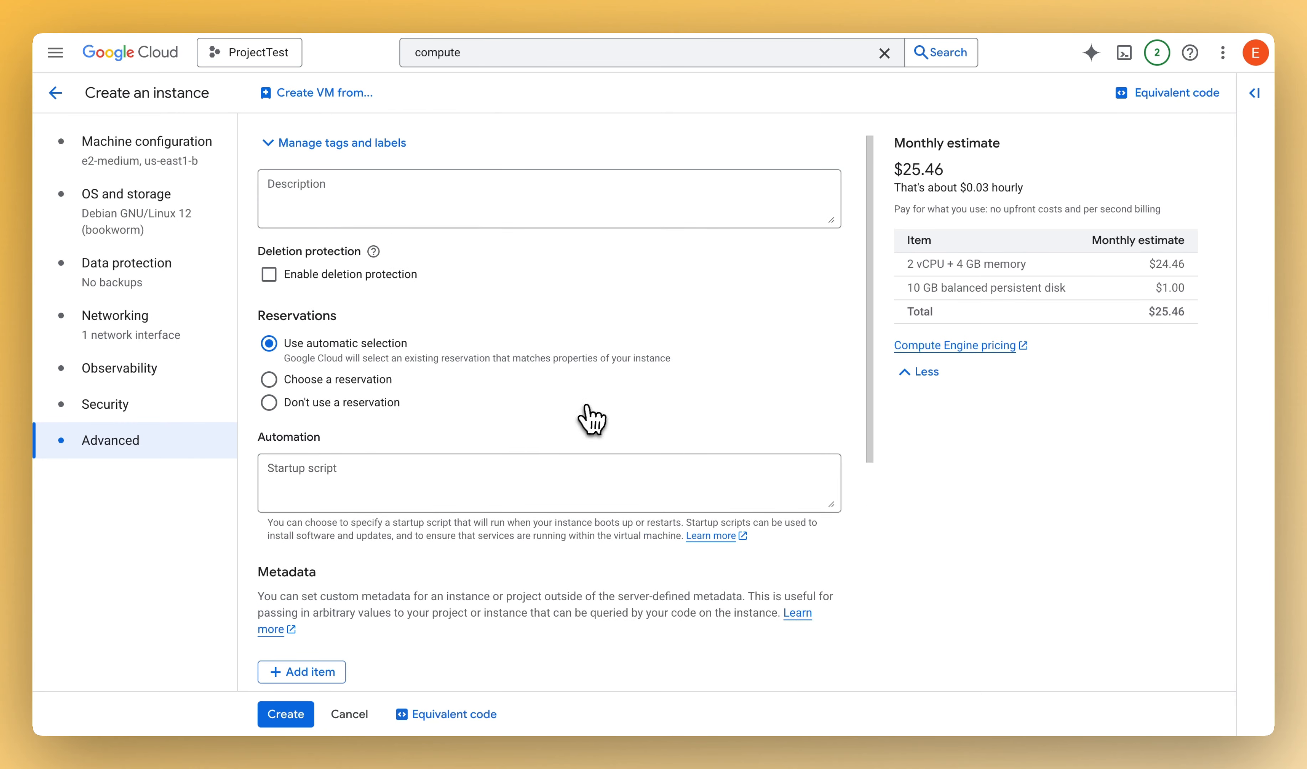
scroll(413, 495, down, 1)
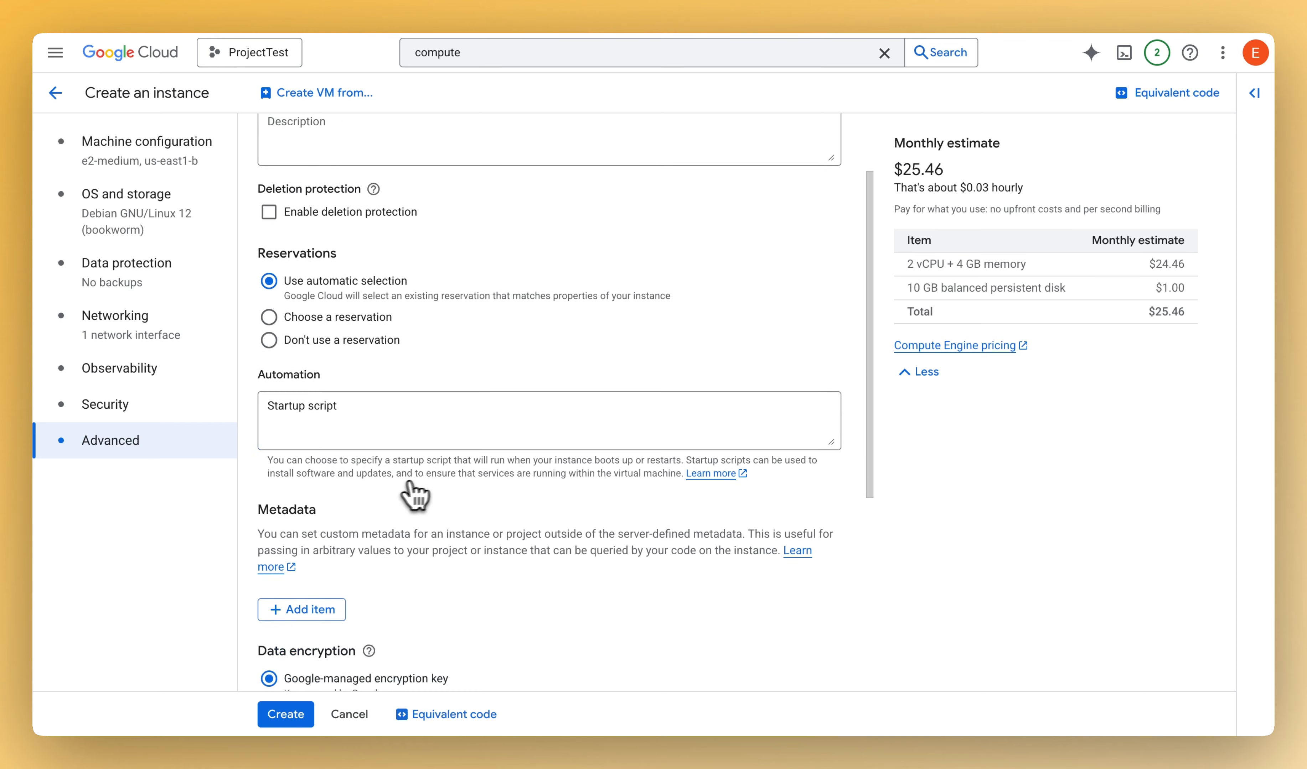
scroll(415, 495, down, 4)
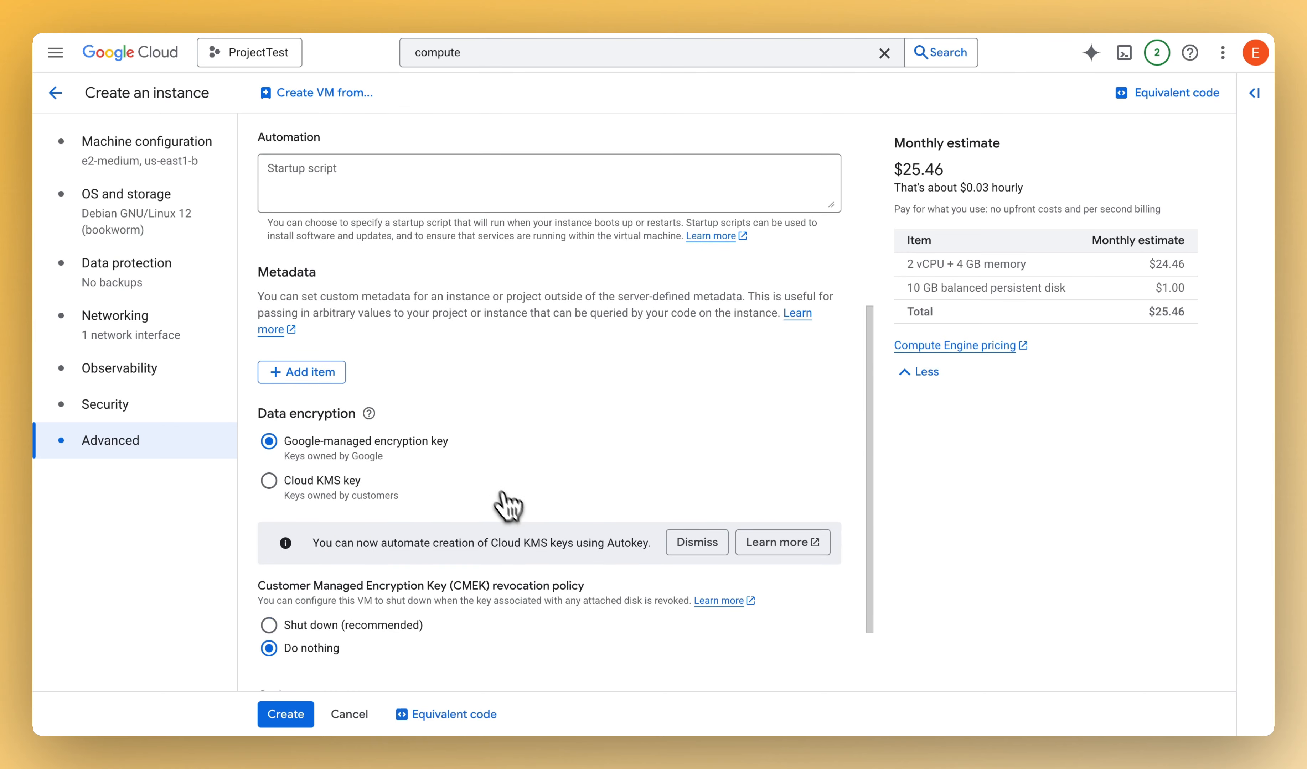
scroll(508, 505, down, 2)
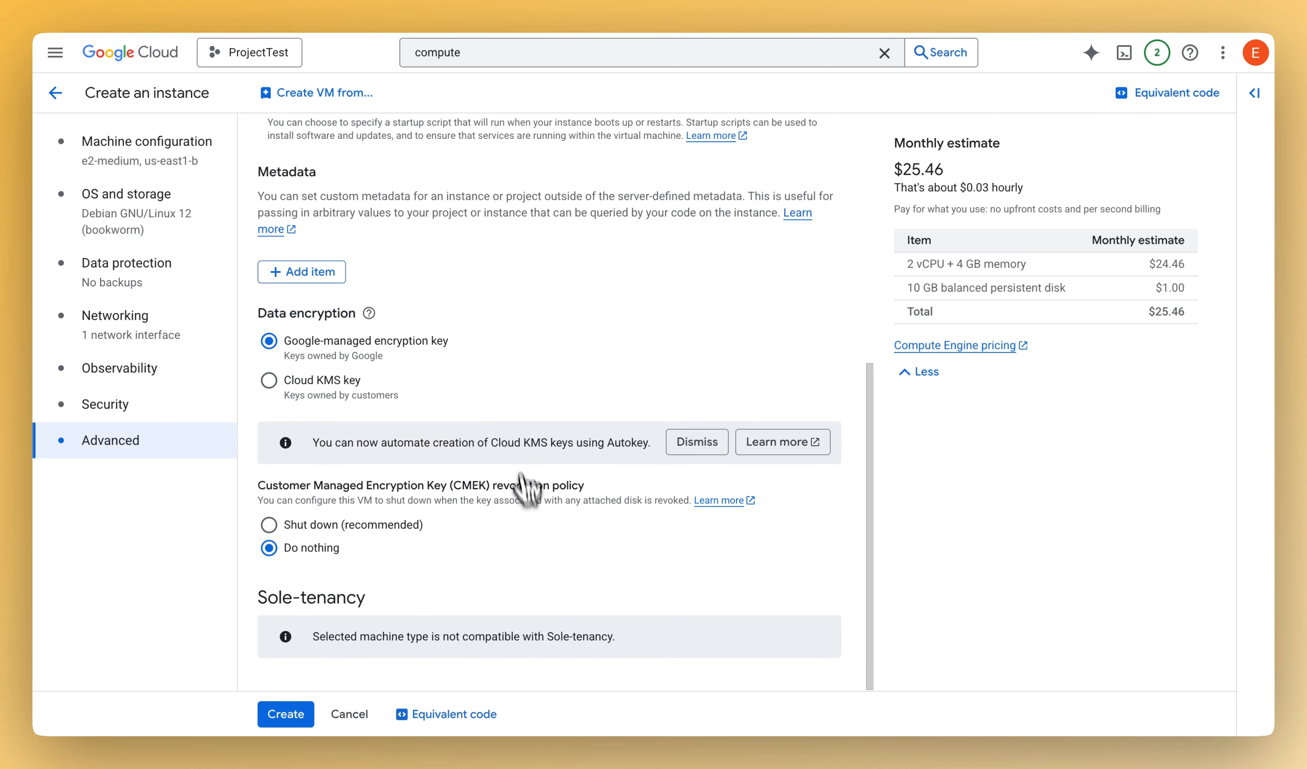
click(288, 716)
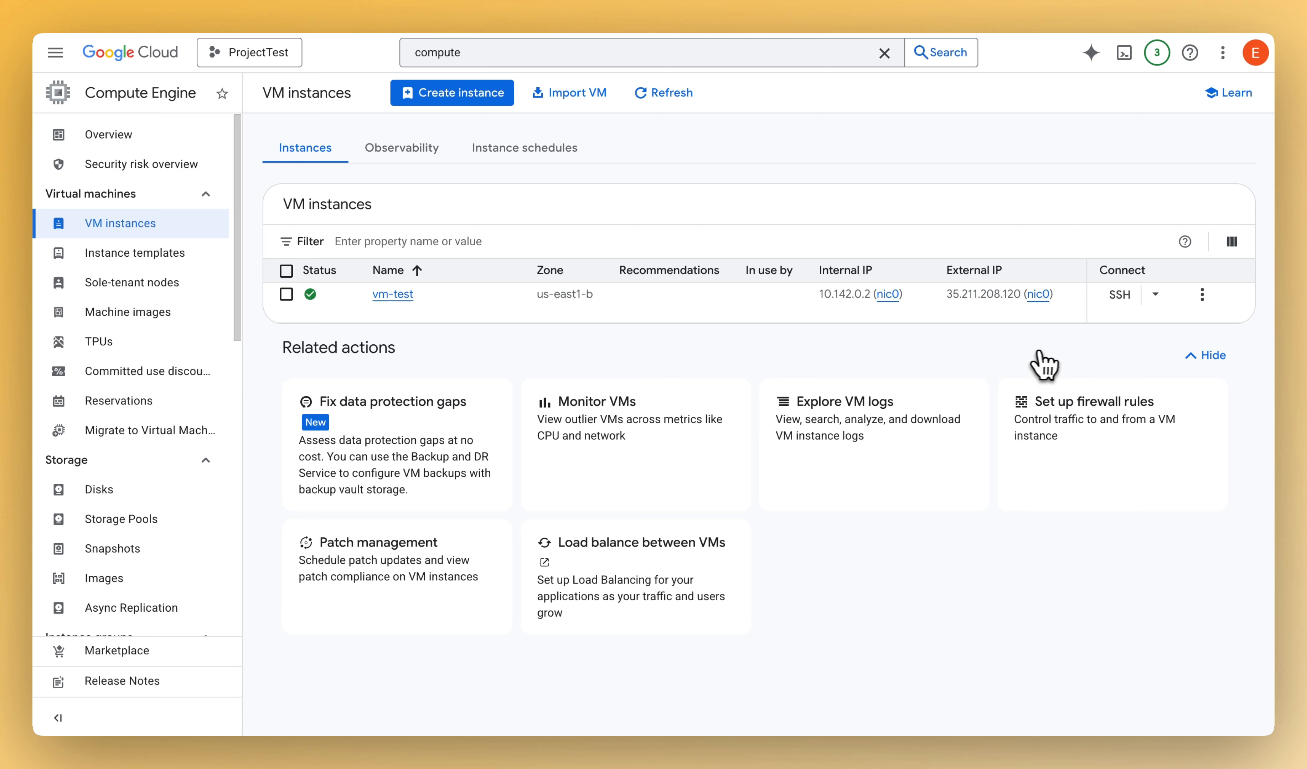
- Start an SSH-in-browser connection to vm-test and authorize it to connect to VMs
click(1119, 294)
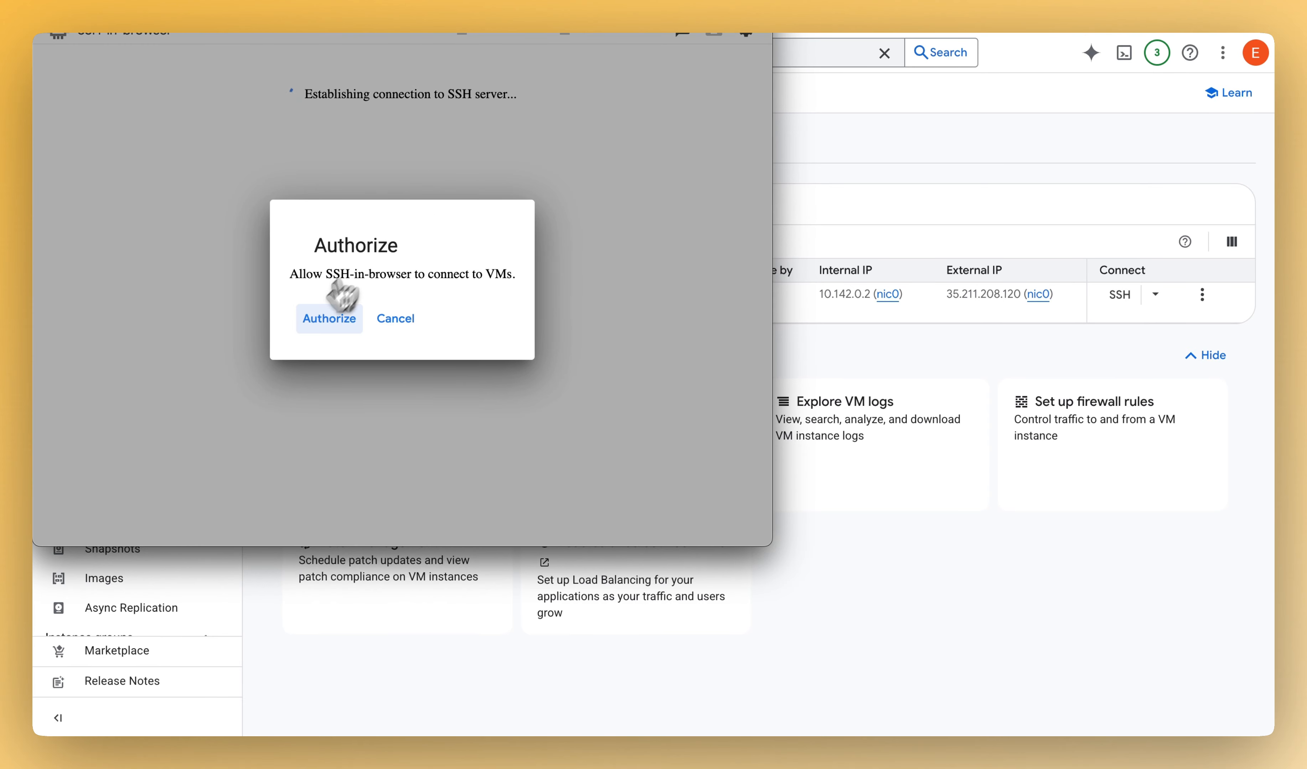
click(323, 330)
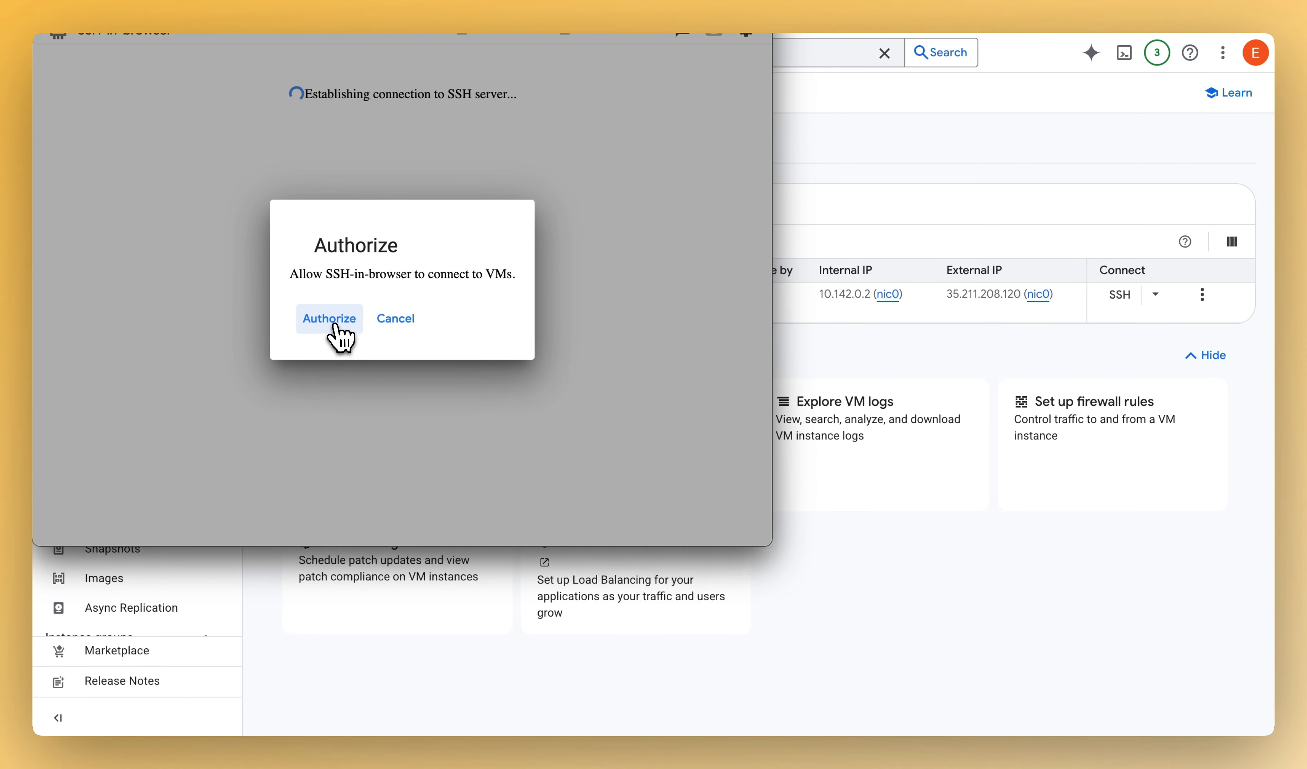
click(340, 330)
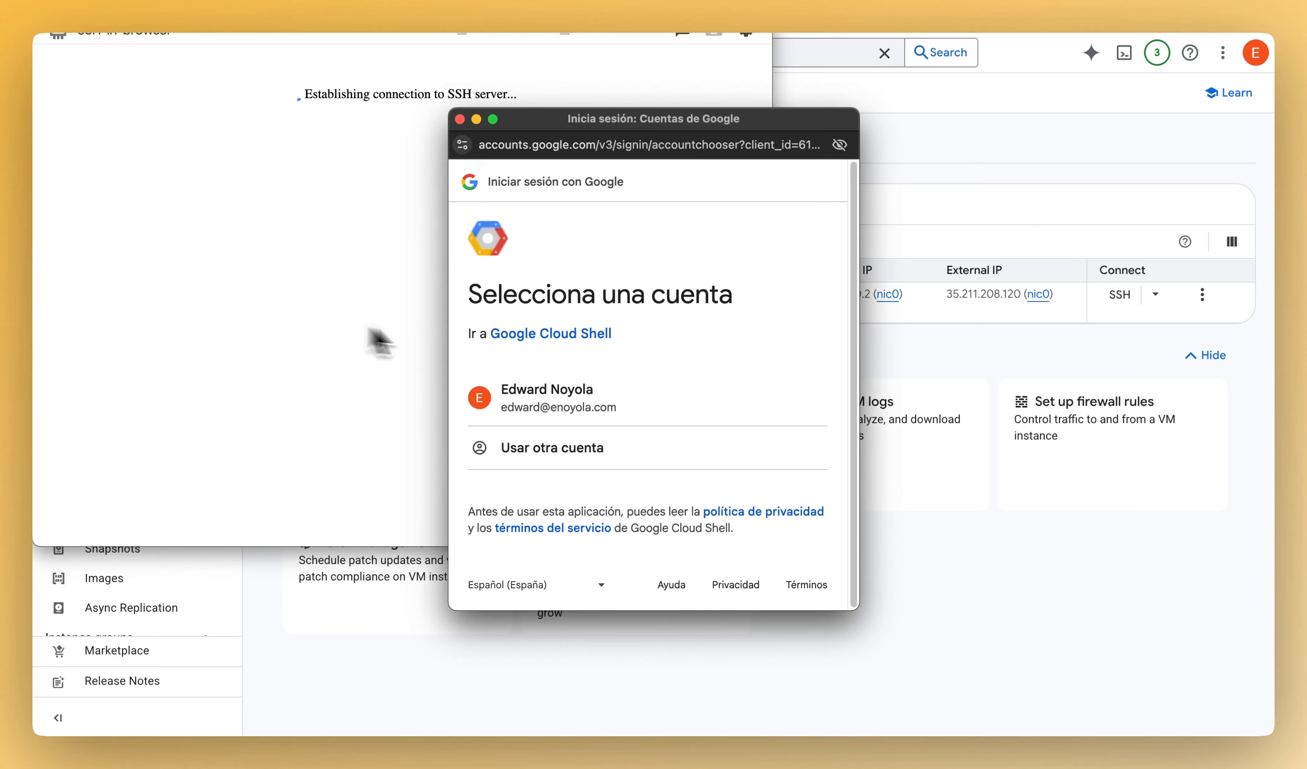
- Sign in with the listed Google account by entering the account password, and grant Google Cloud Shell access to it
click(564, 403)
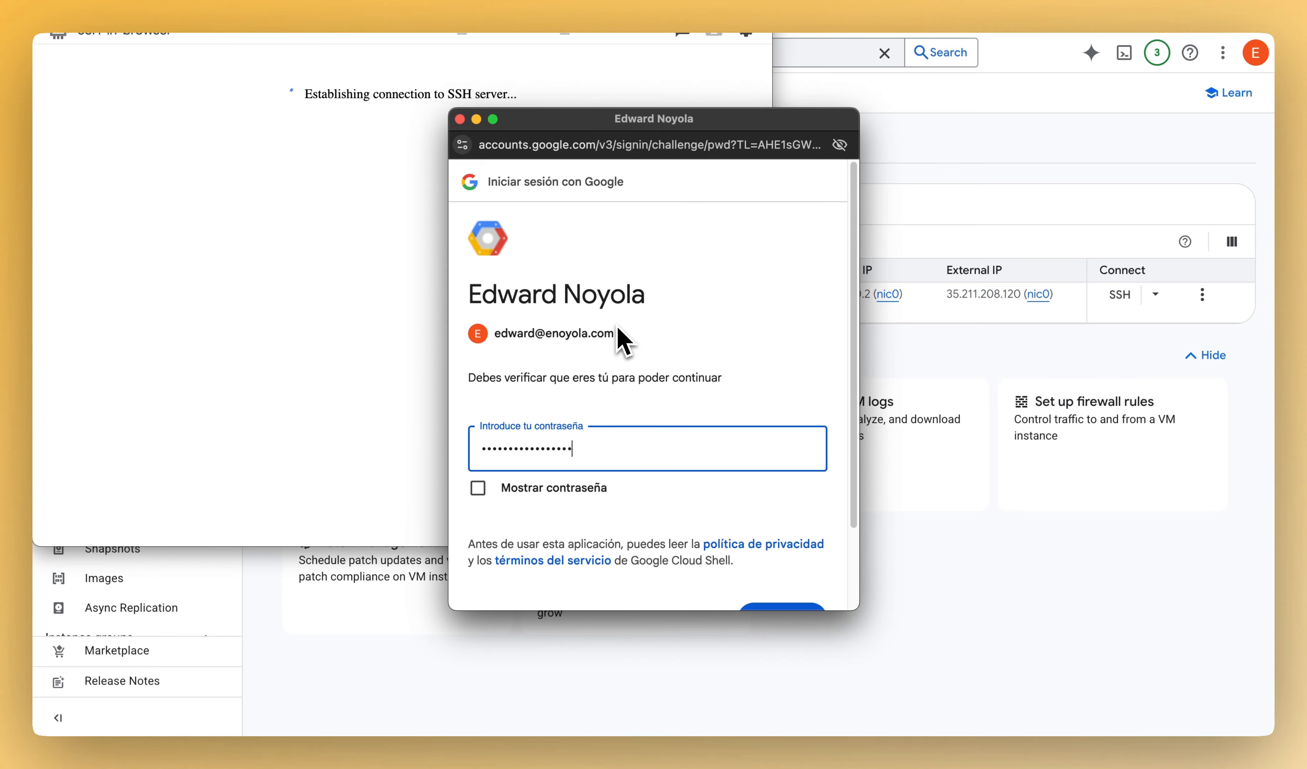
key(Return)
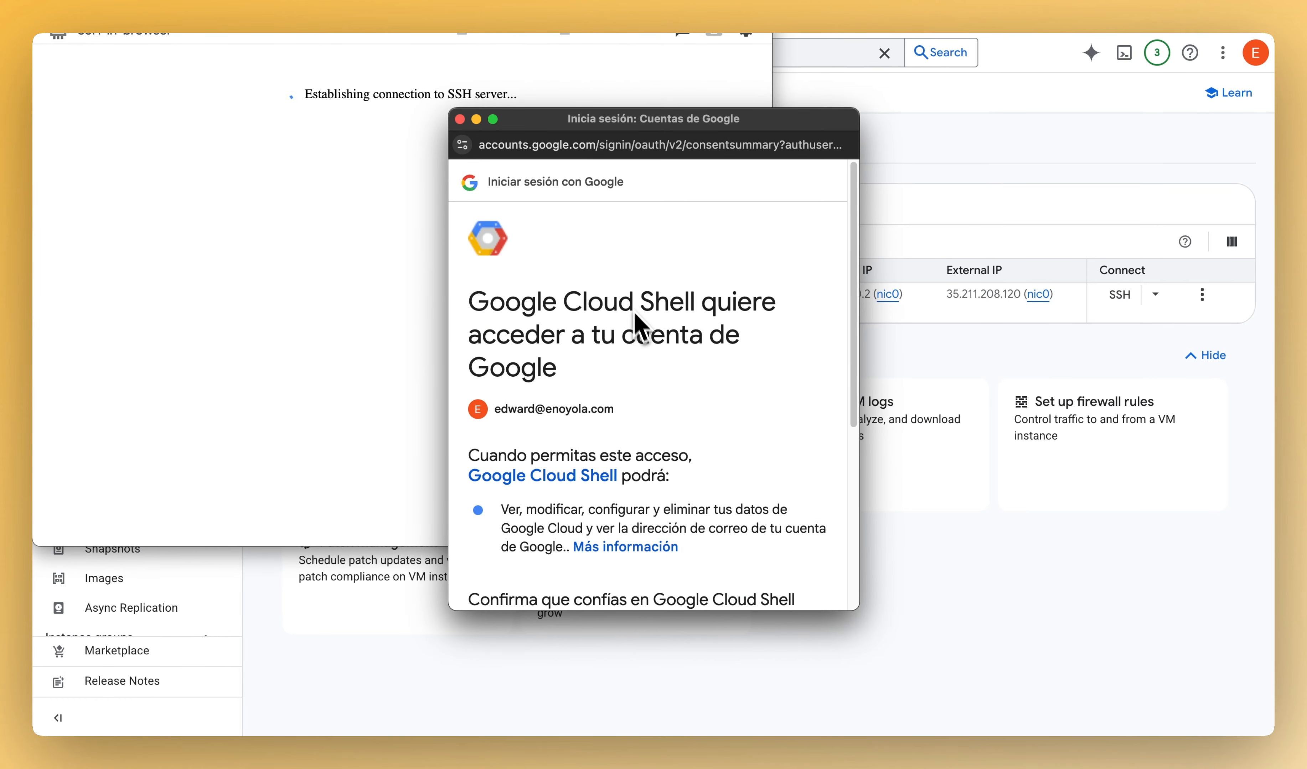
scroll(639, 325, down, 6)
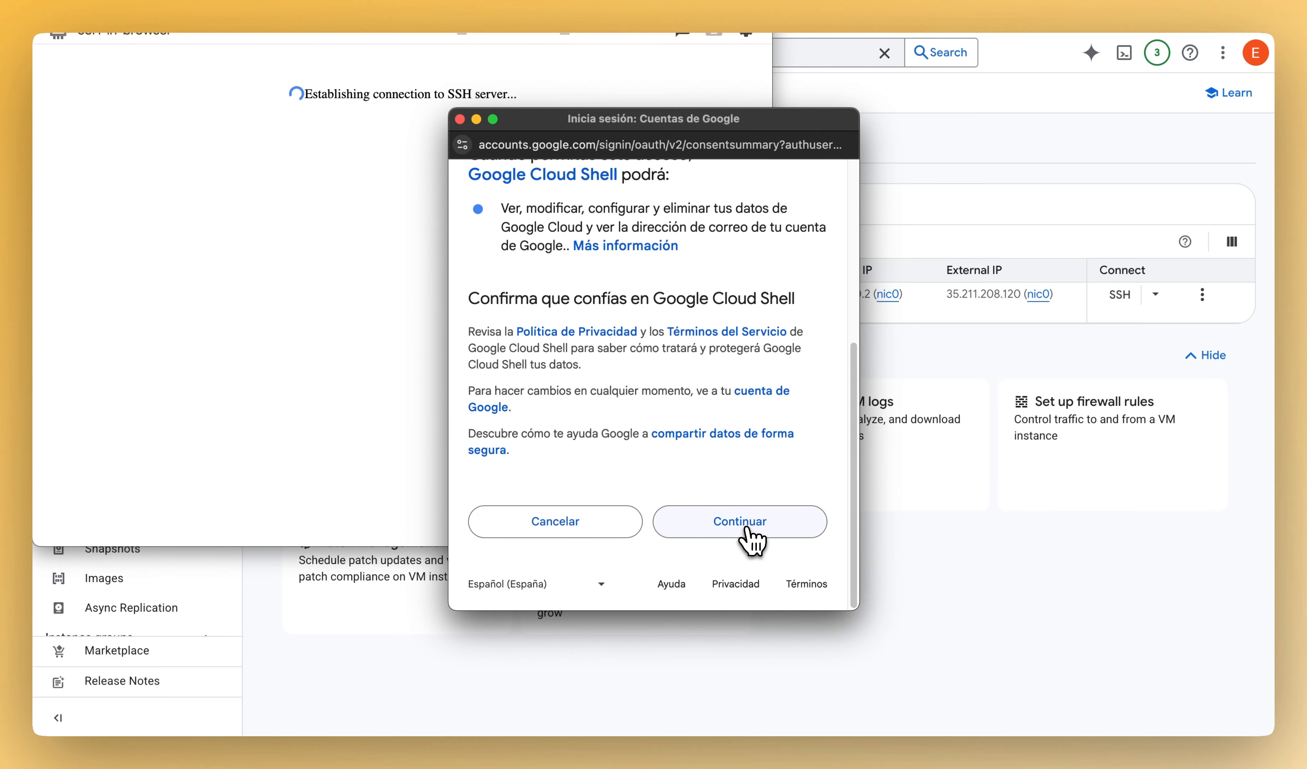
click(747, 528)
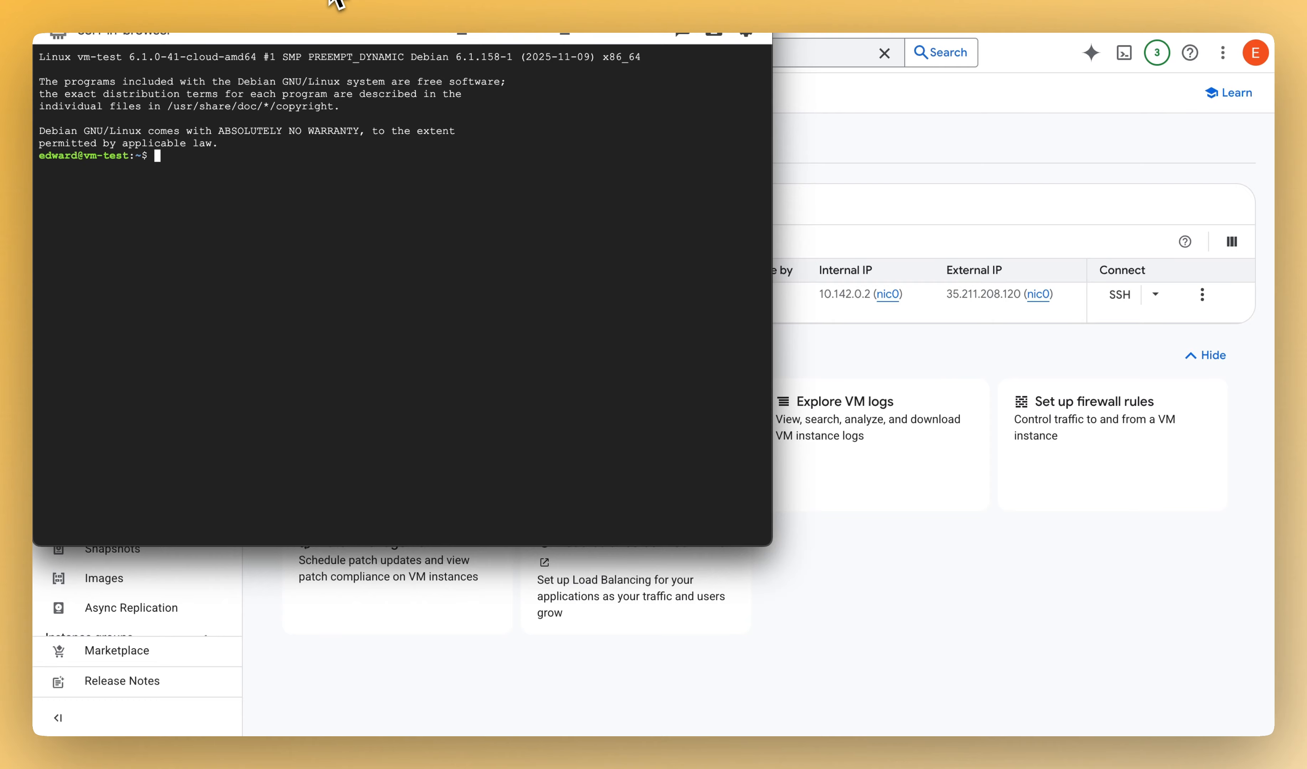
- Move the SSH-in-browser window fully into view and check the VM's disk usage with df -h
drag(334, 0, 562, 85)
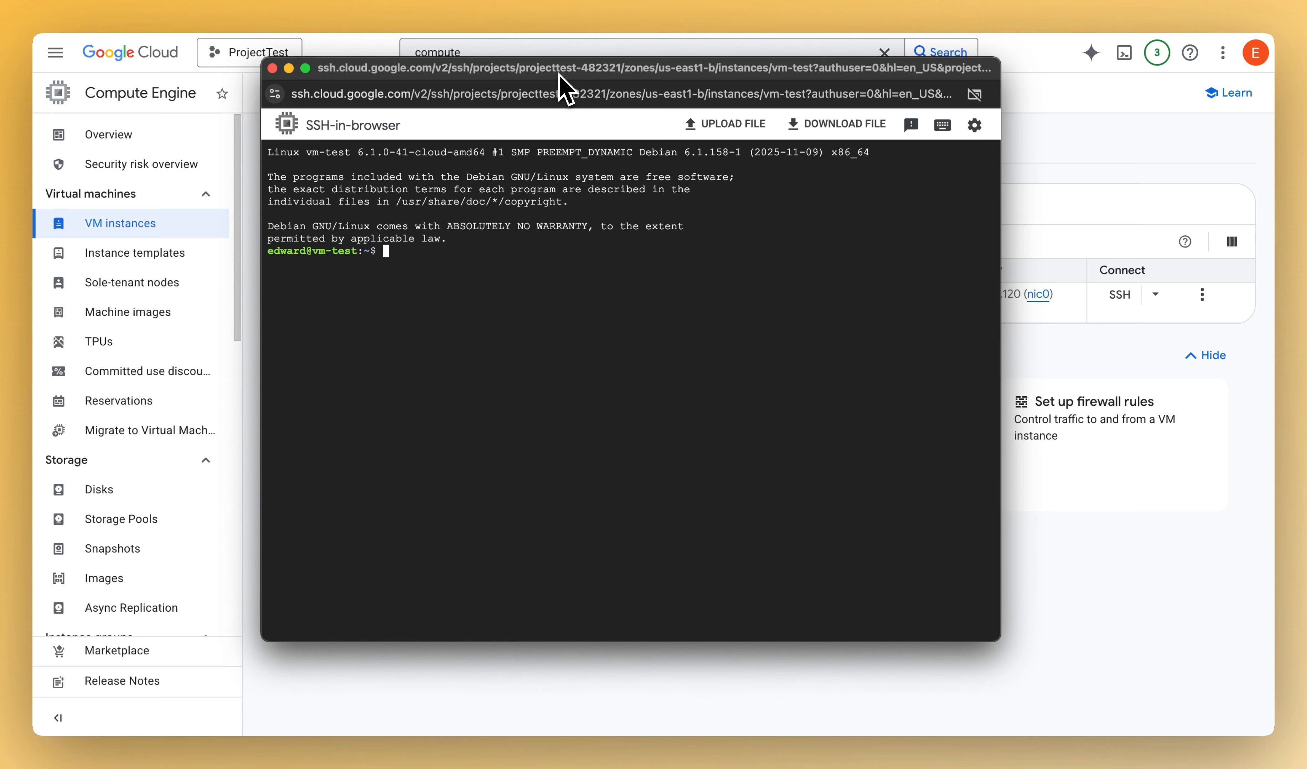
key(BackSpace)
key(BackSpace)
key(BackSpace)
text(df -h)
key(Return)
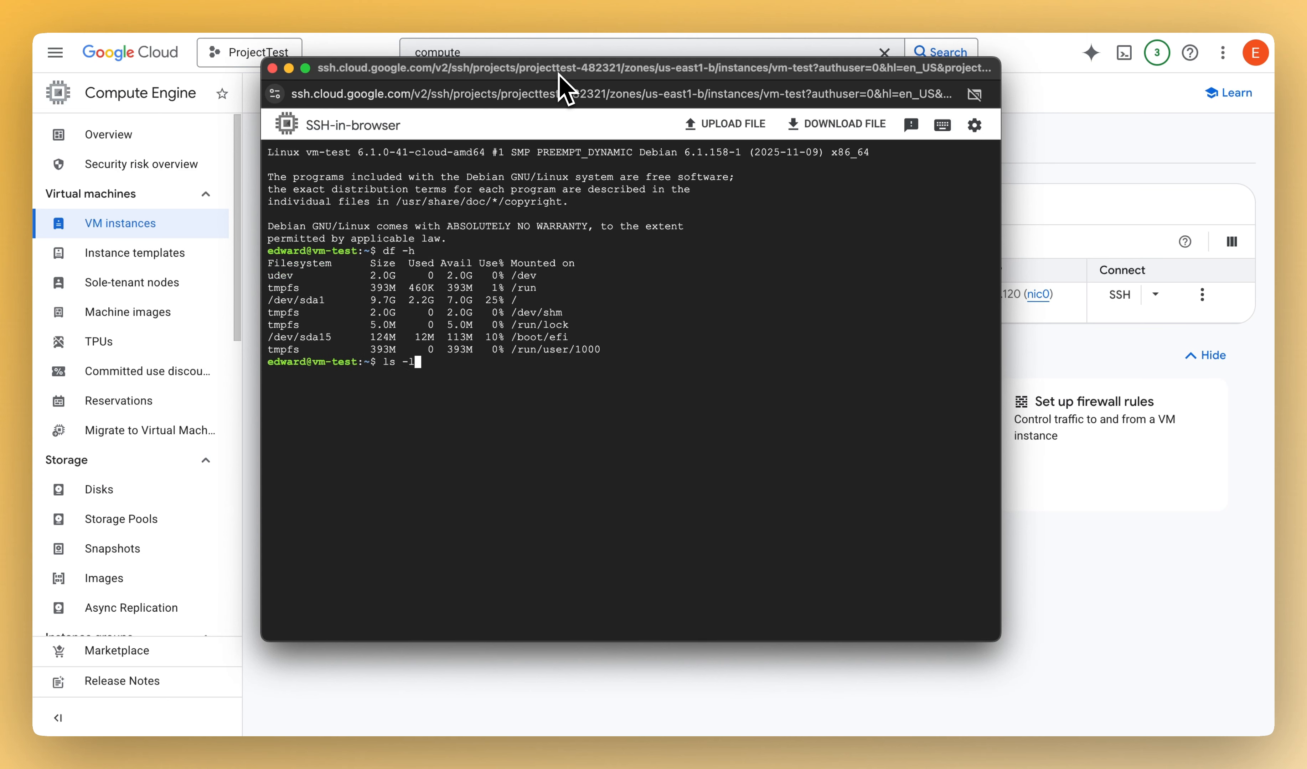
- Run ls -l, pwd and cat /etc/os-release on the VM, and close the SSH session window
text(ls -l)
key(Return)
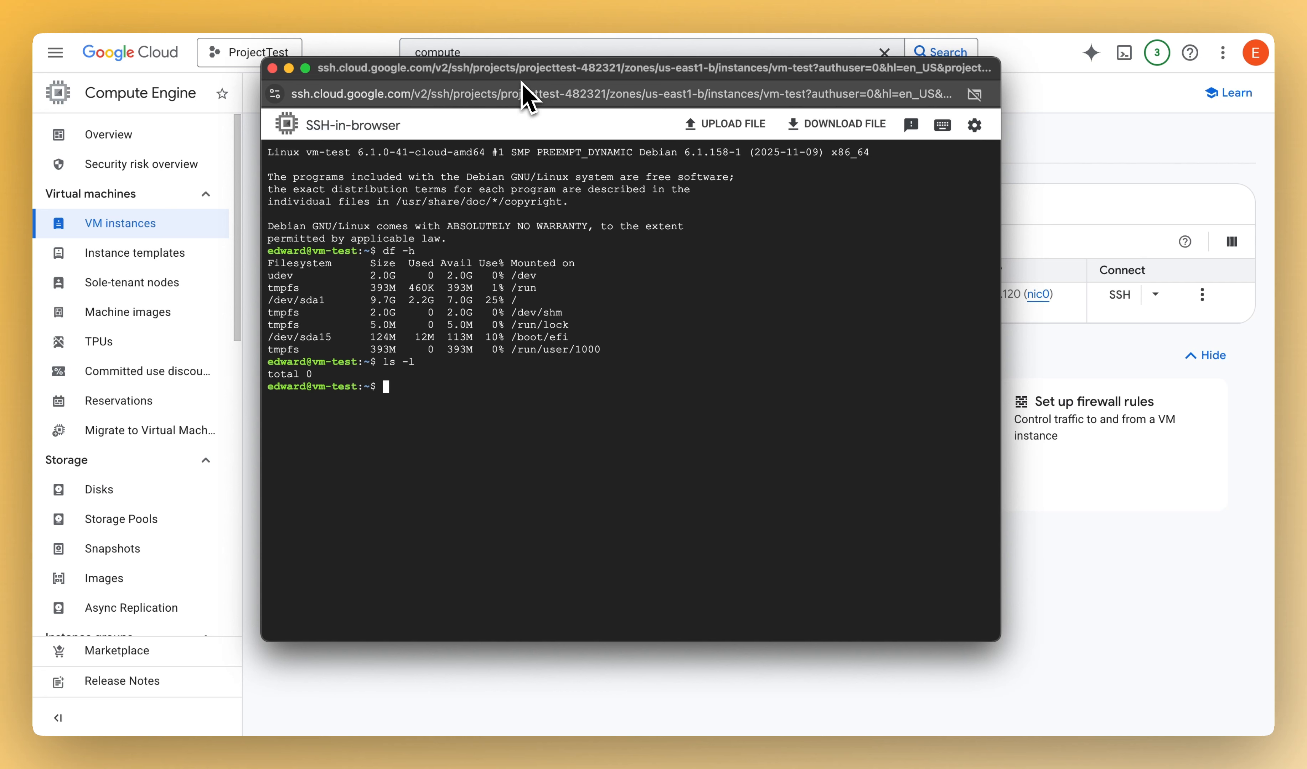
text(pwd)
key(Return)
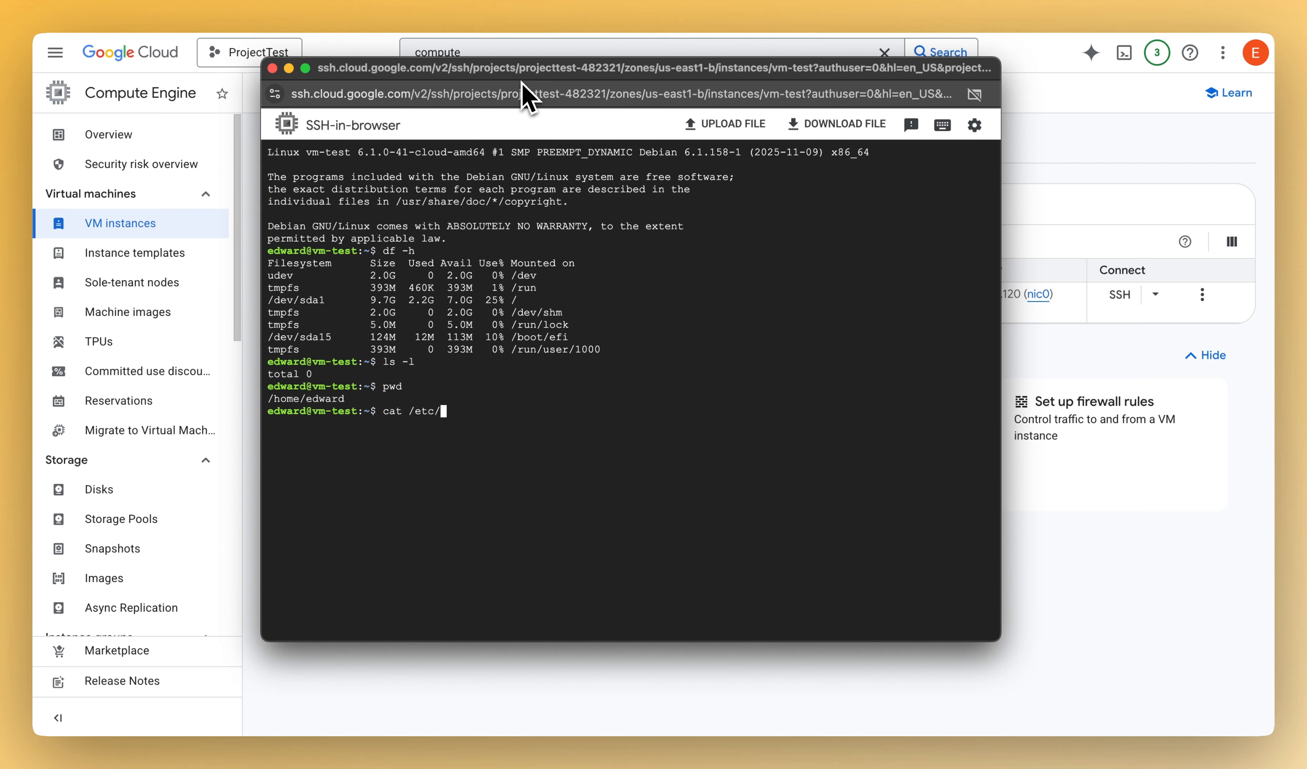
key(Return)
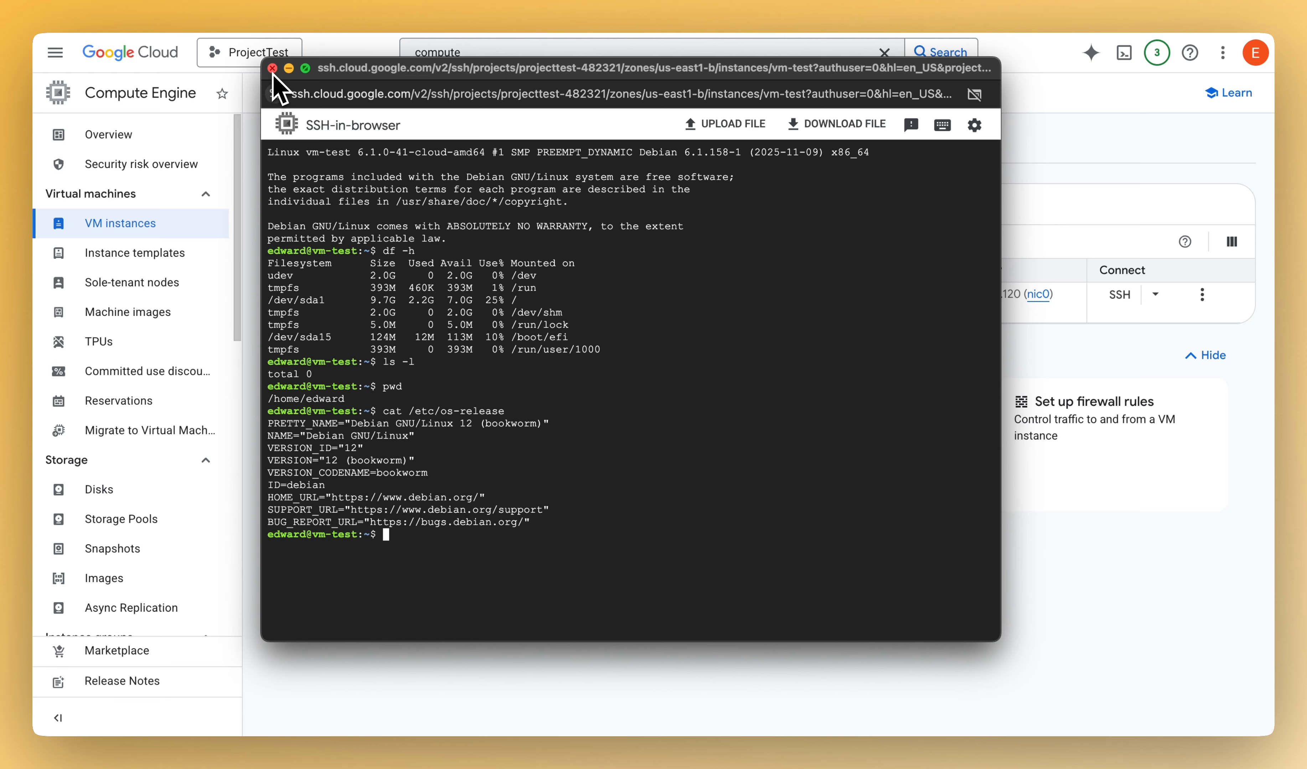
click(272, 69)
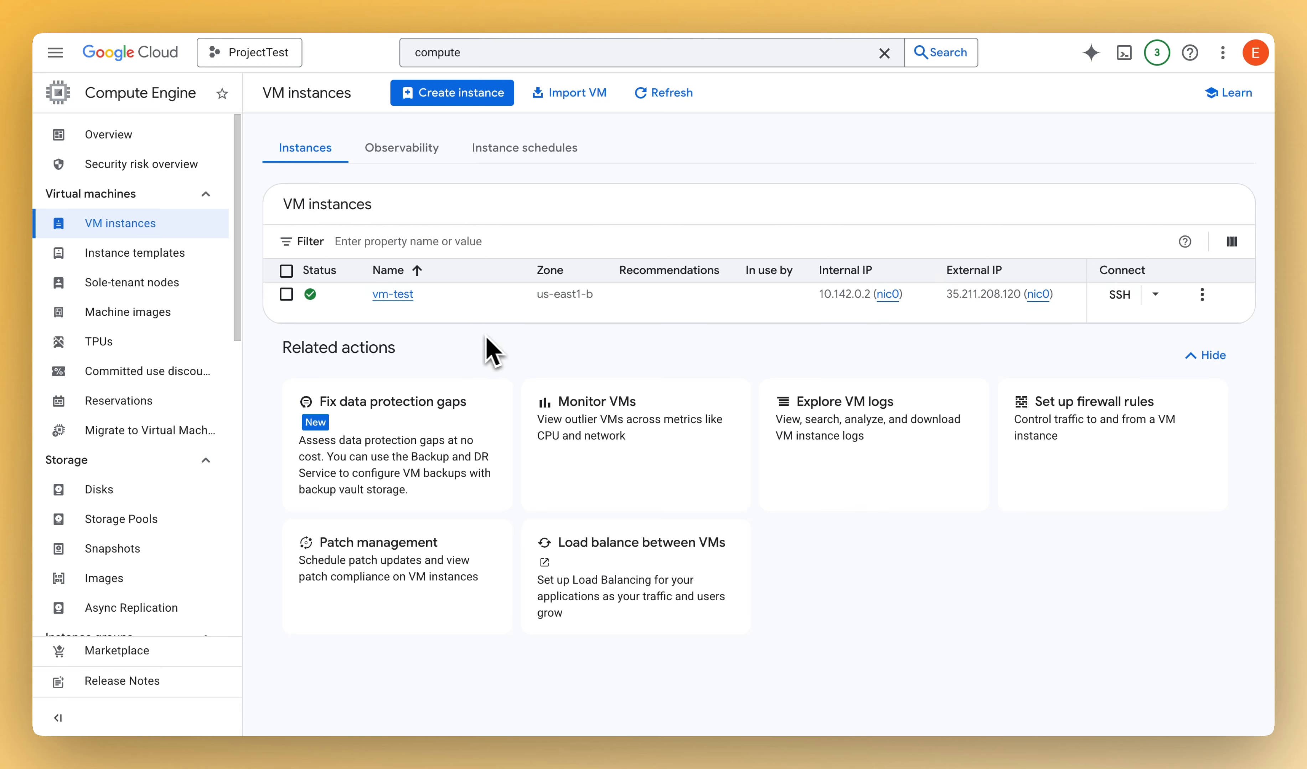
click(286, 294)
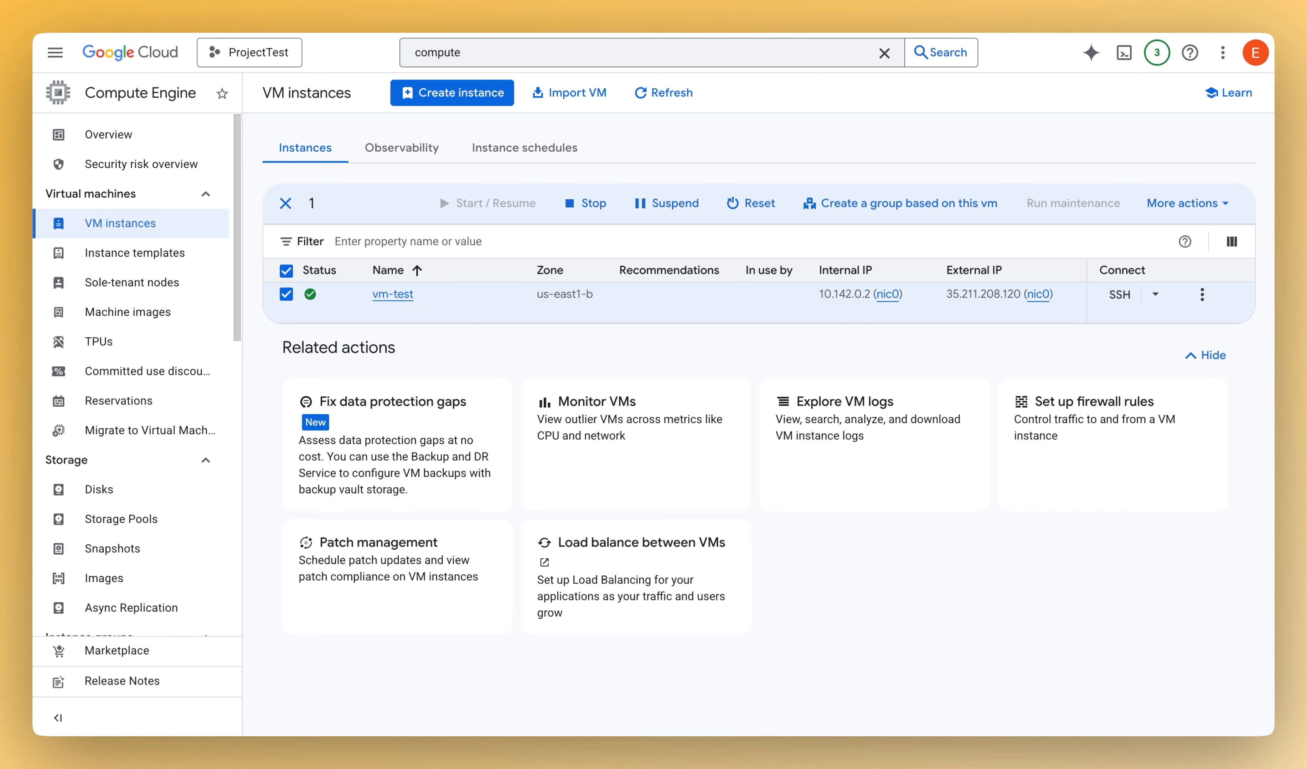
click(1212, 219)
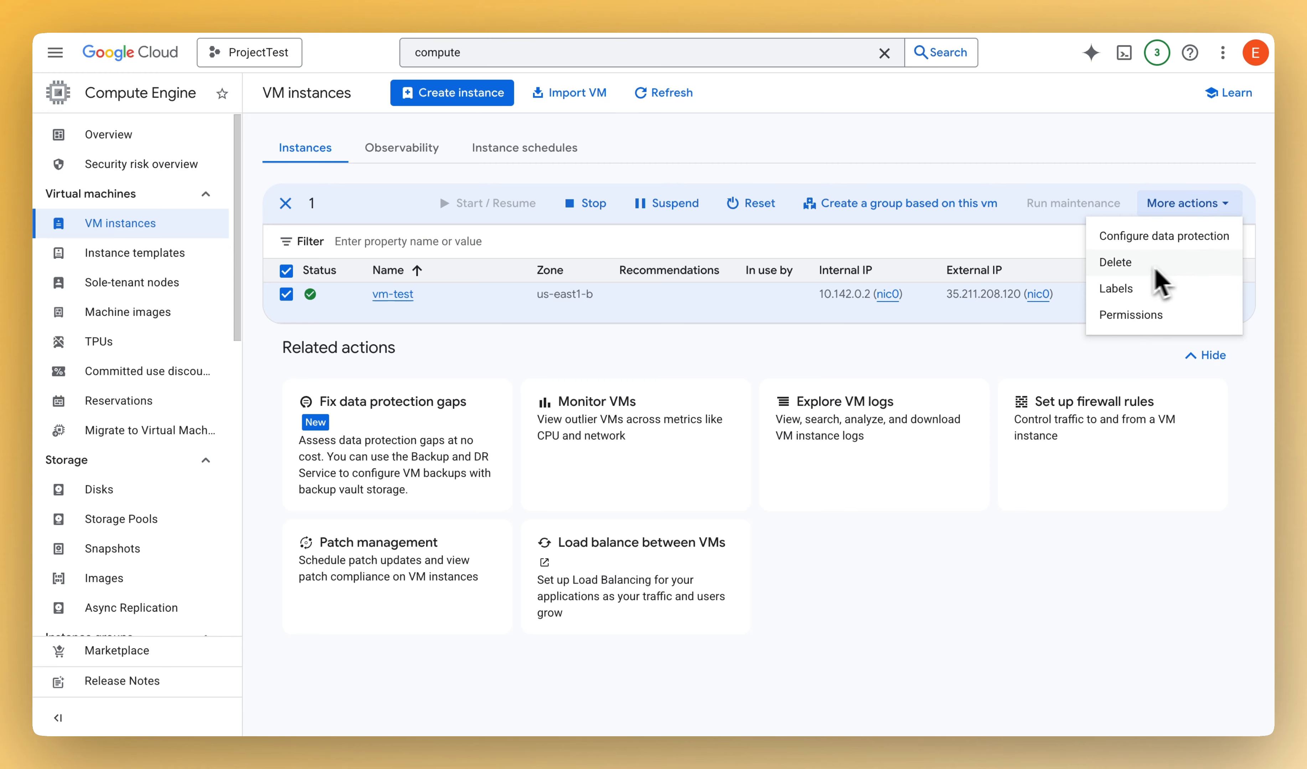
click(287, 295)
click(286, 295)
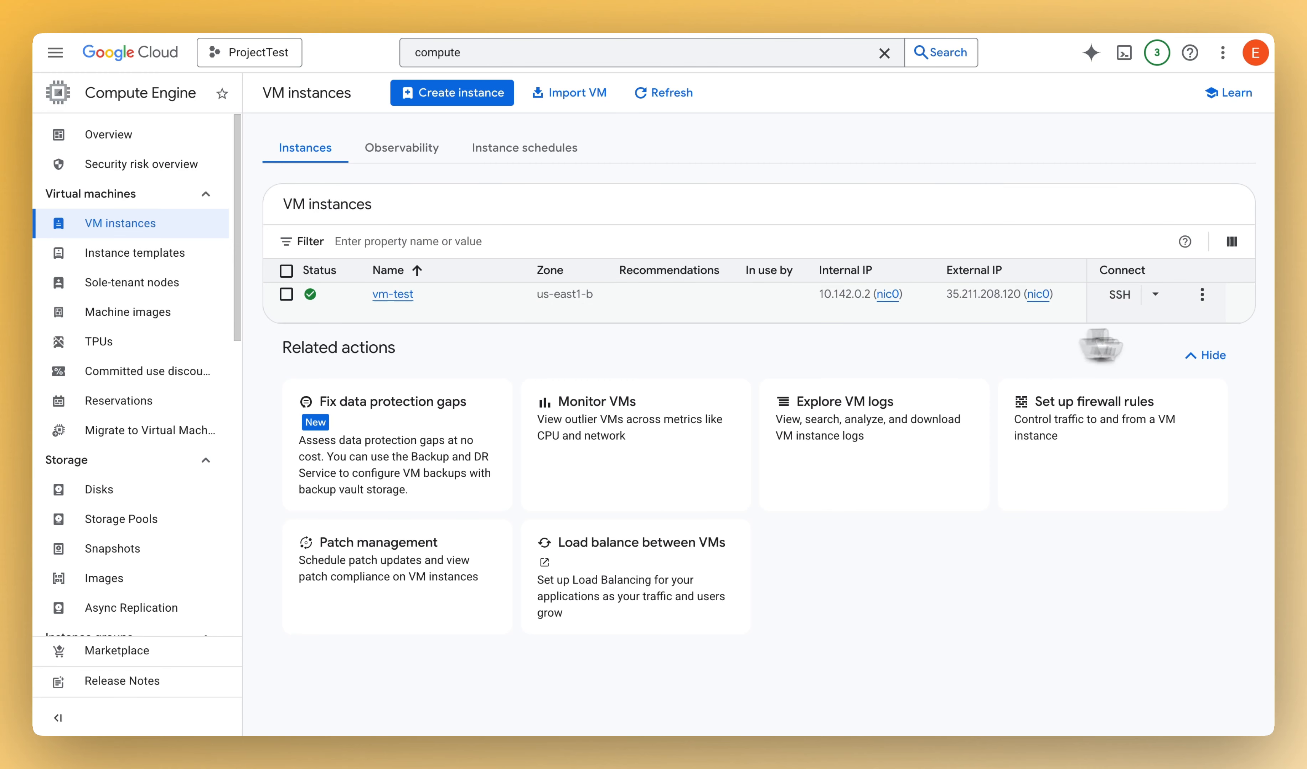
- Delete the vm-test instance together with its boot disk, leaving the graceful shutdown option unchanged
click(1203, 296)
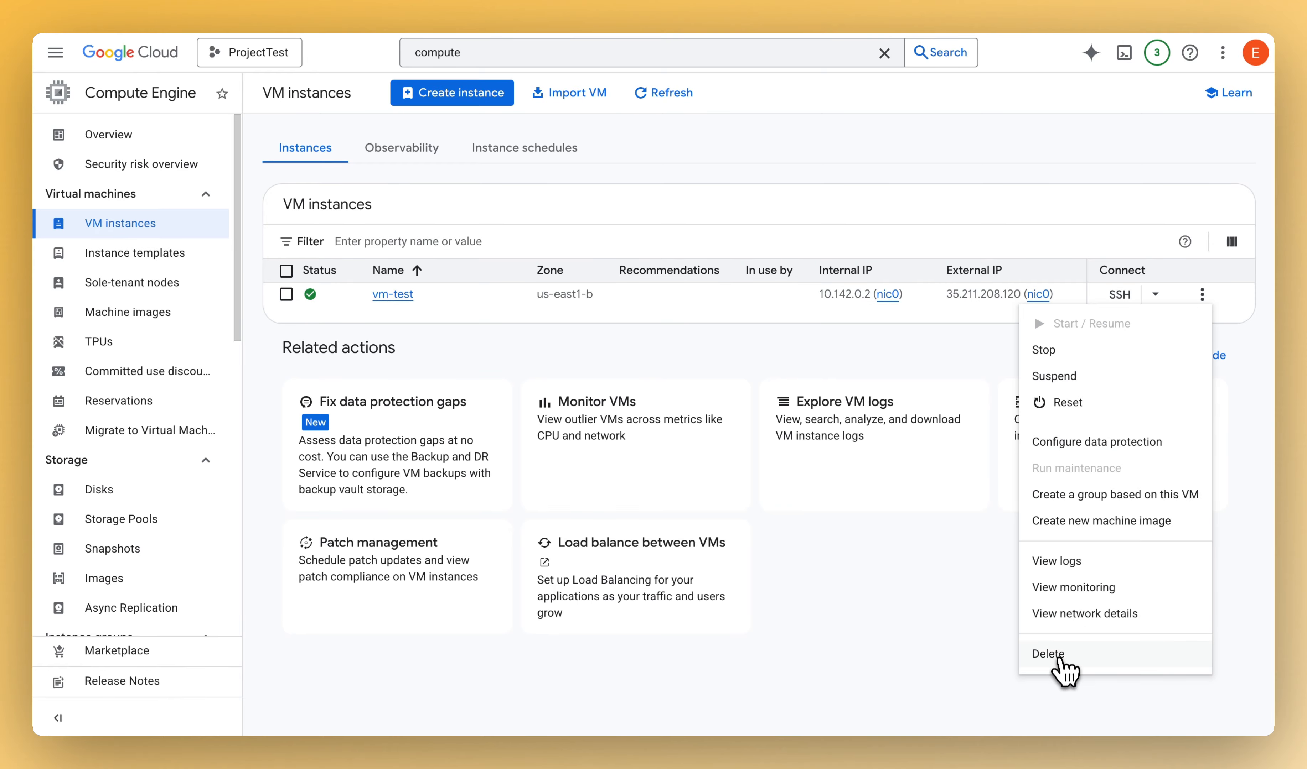
click(1059, 655)
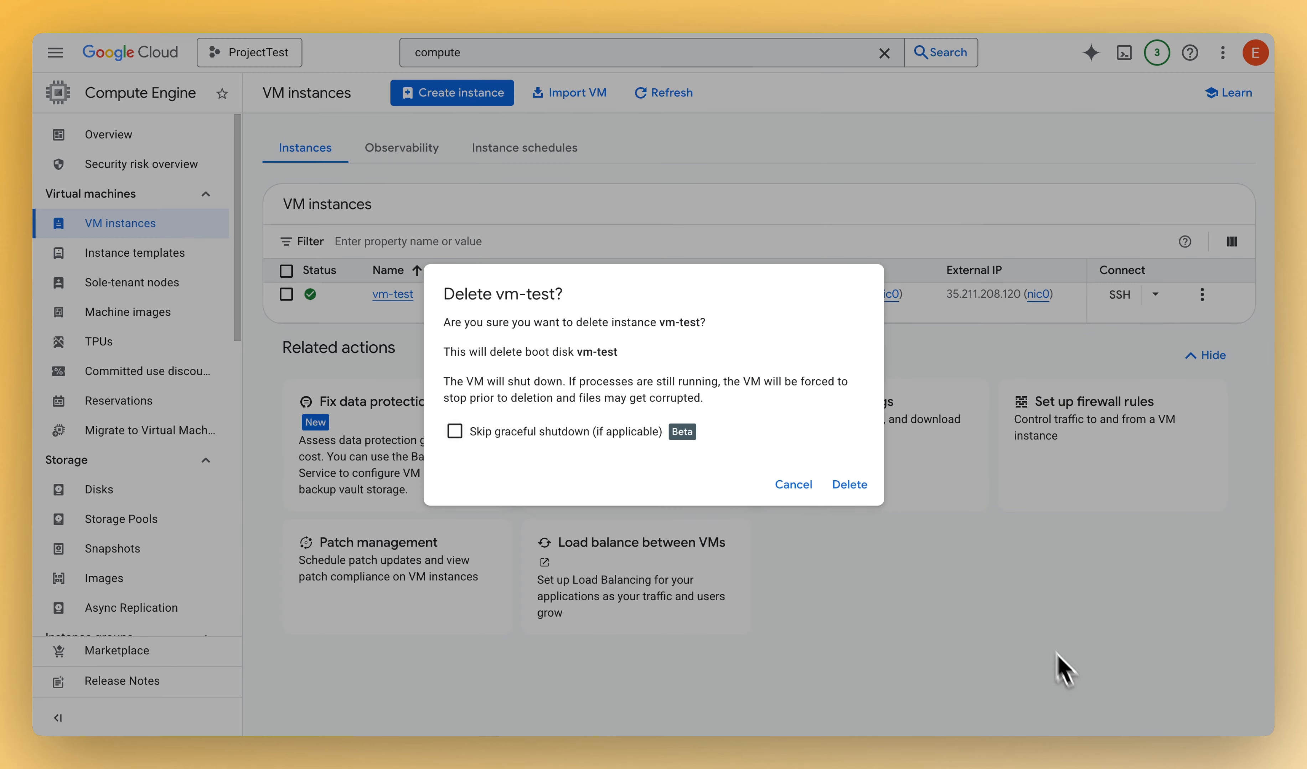
click(851, 487)
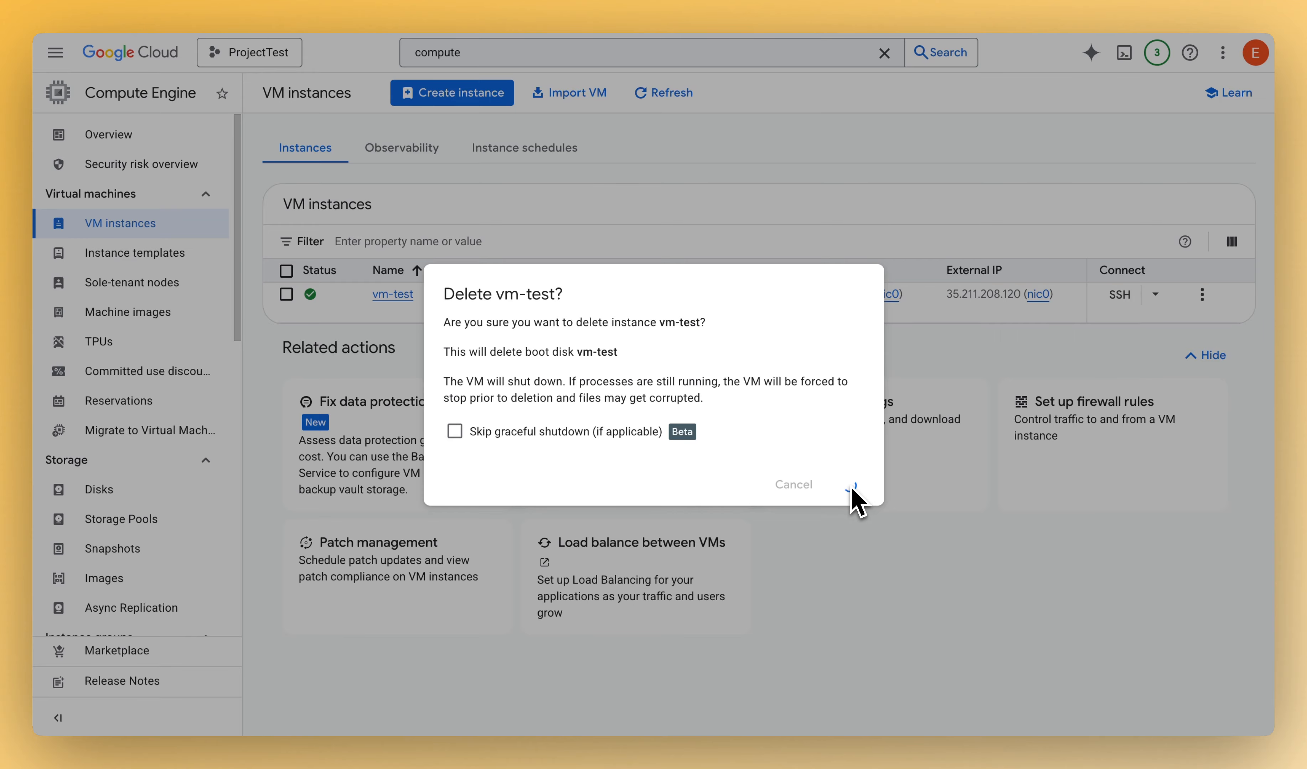